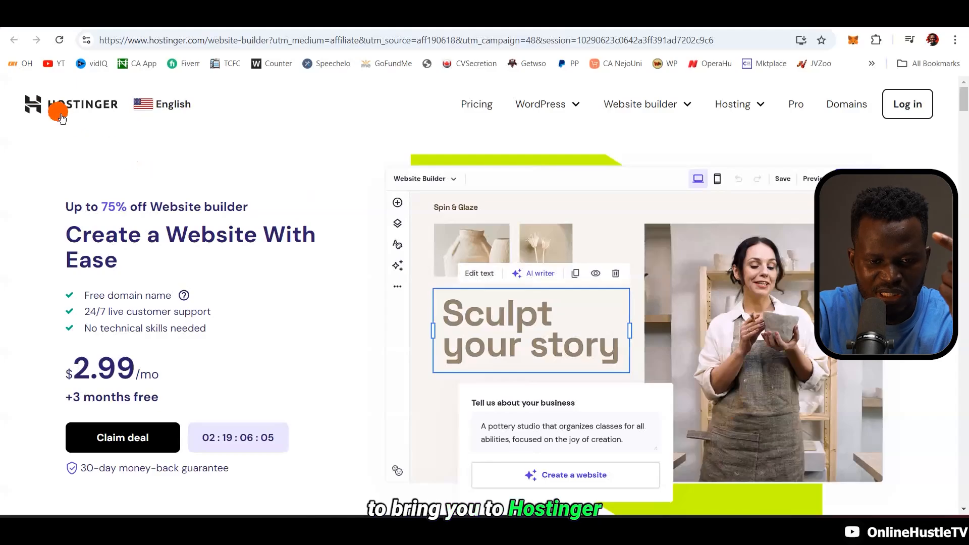
Scroll to the Premium and Business Website Builder pricing cards and their Top features lists
scroll(332, 246, "down", 15)
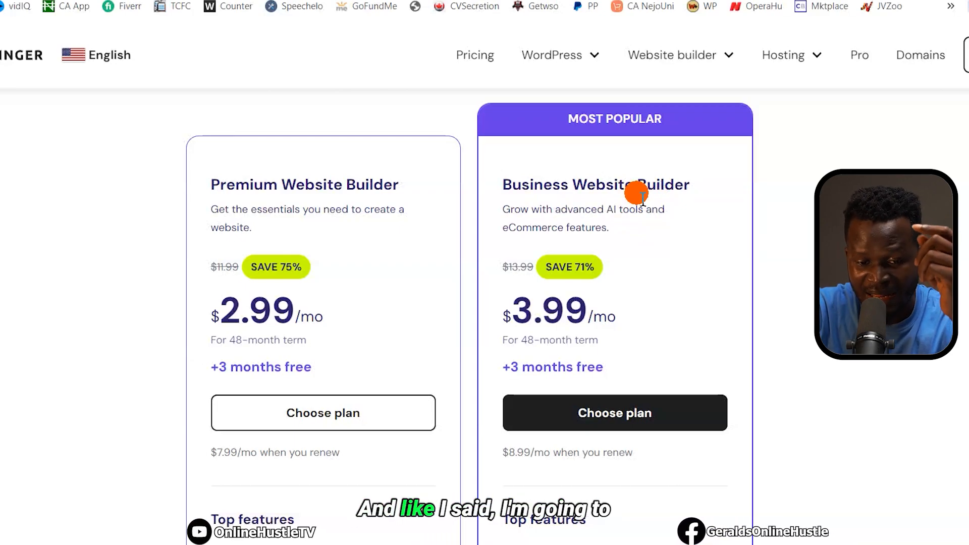
scroll(641, 197, "down", 6)
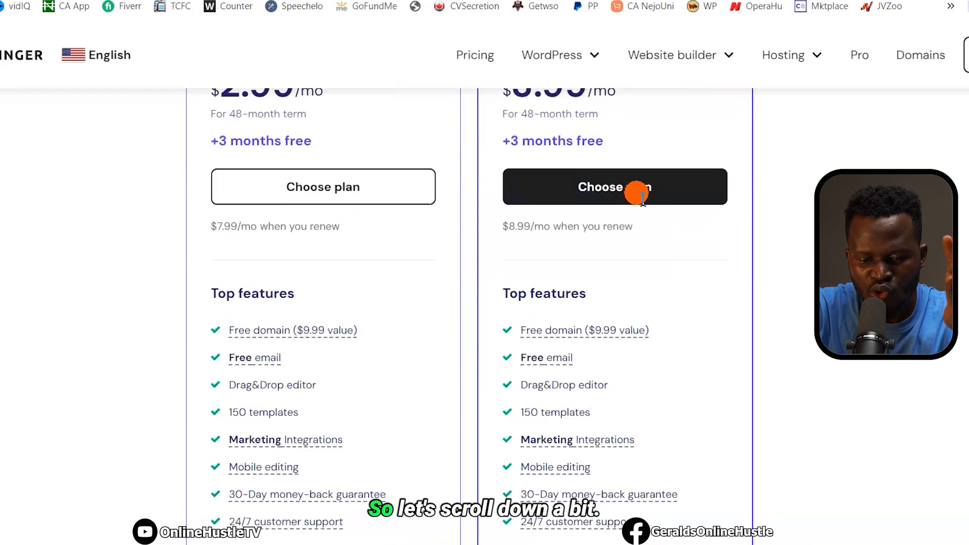
scroll(637, 195, "up", 1)
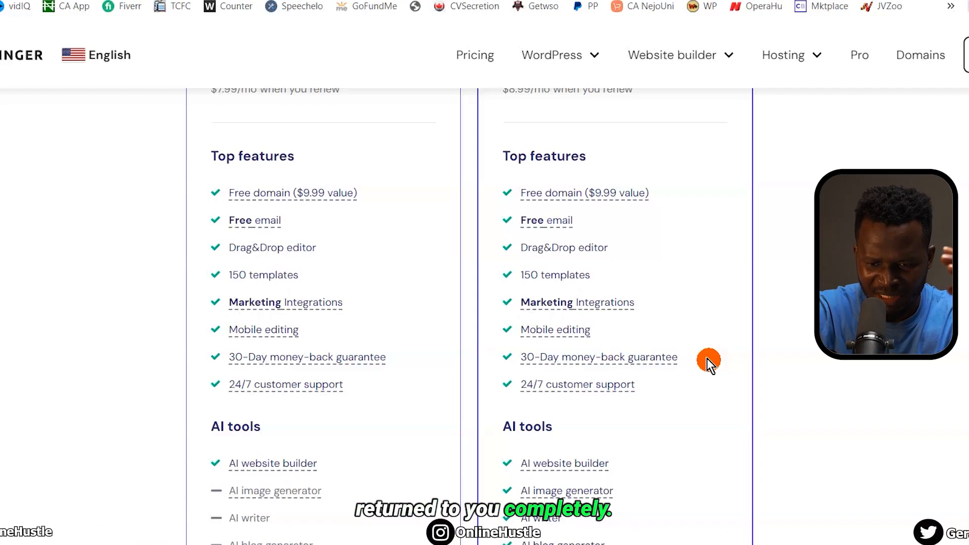
scroll(707, 358, "down", 2)
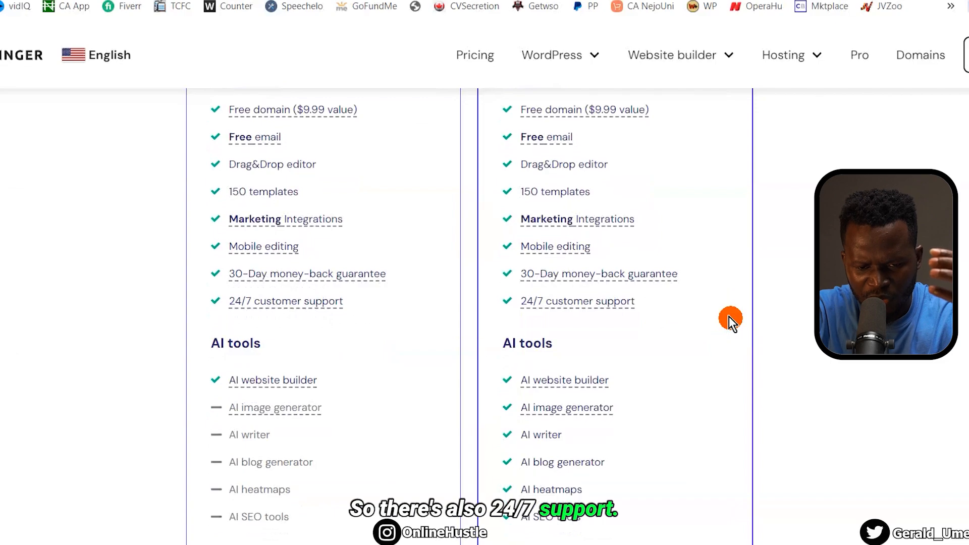
scroll(731, 320, "down", 3)
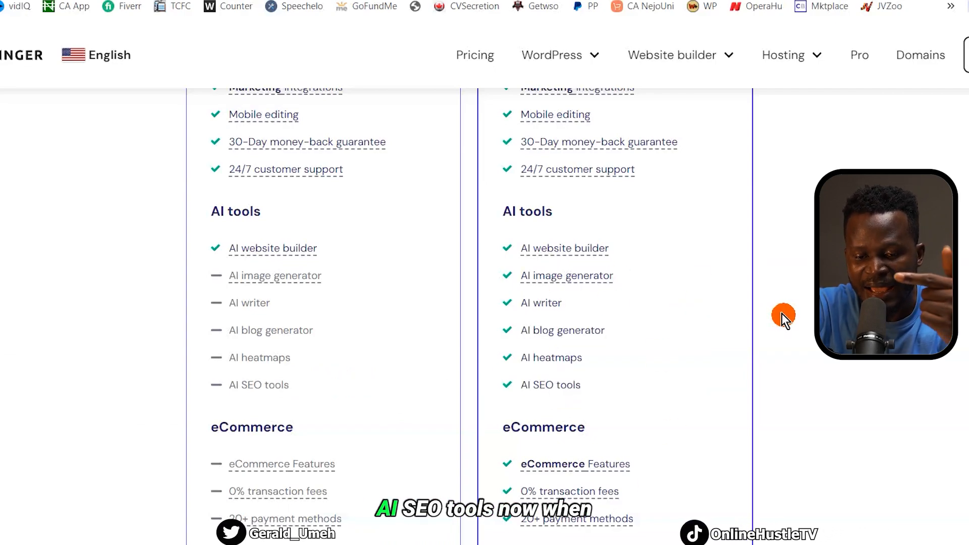
scroll(782, 314, "down", 3)
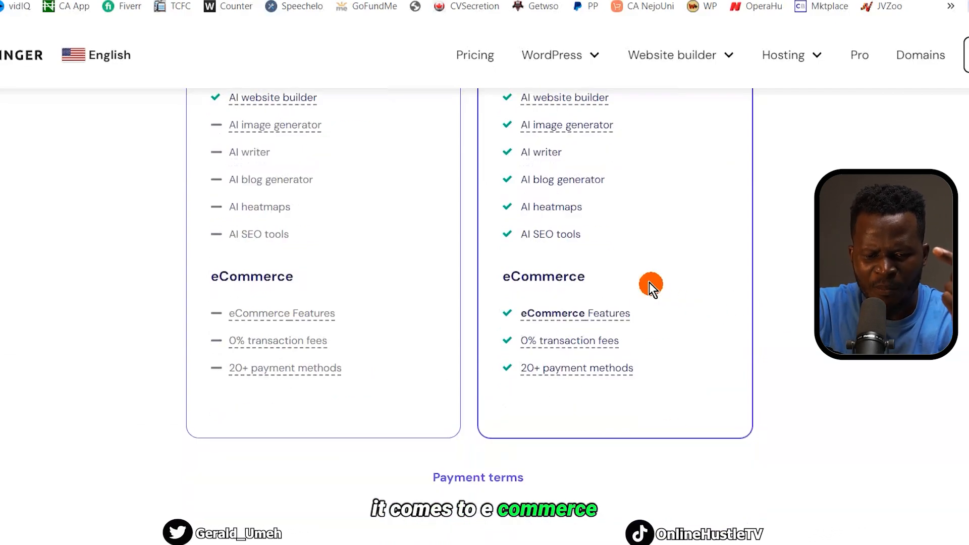
scroll(446, 223, "up", 5)
scroll(431, 413, "down", 6)
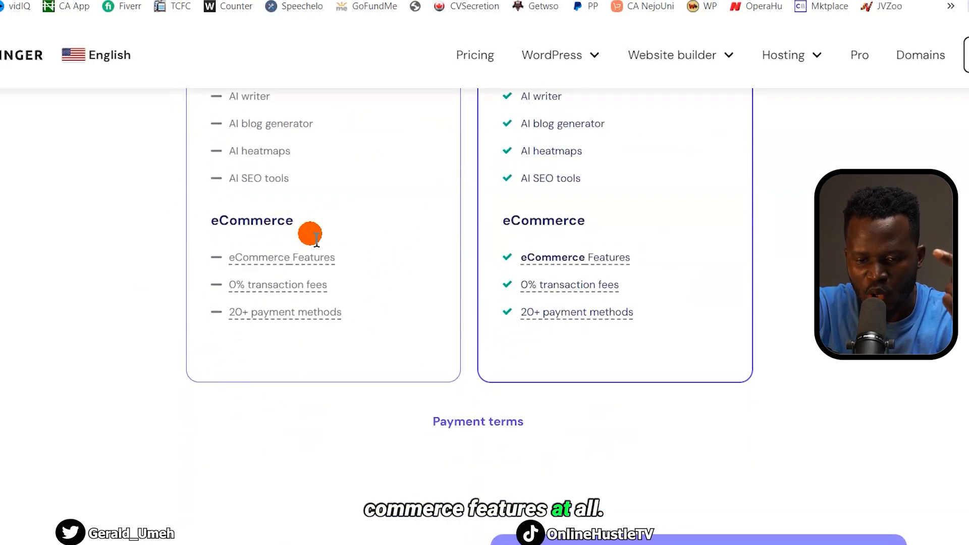
mouse_move(579, 249)
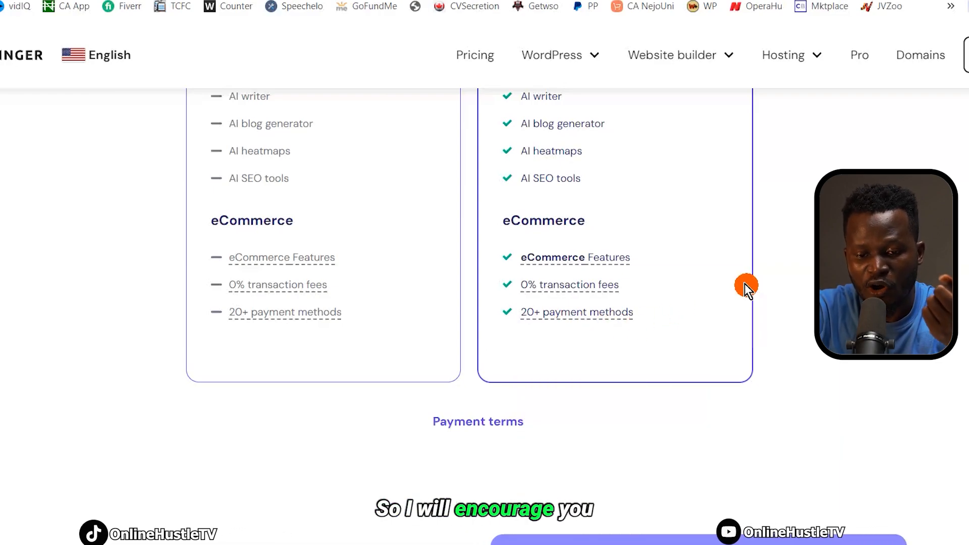
scroll(747, 287, "up", 6)
scroll(746, 287, "up", 7)
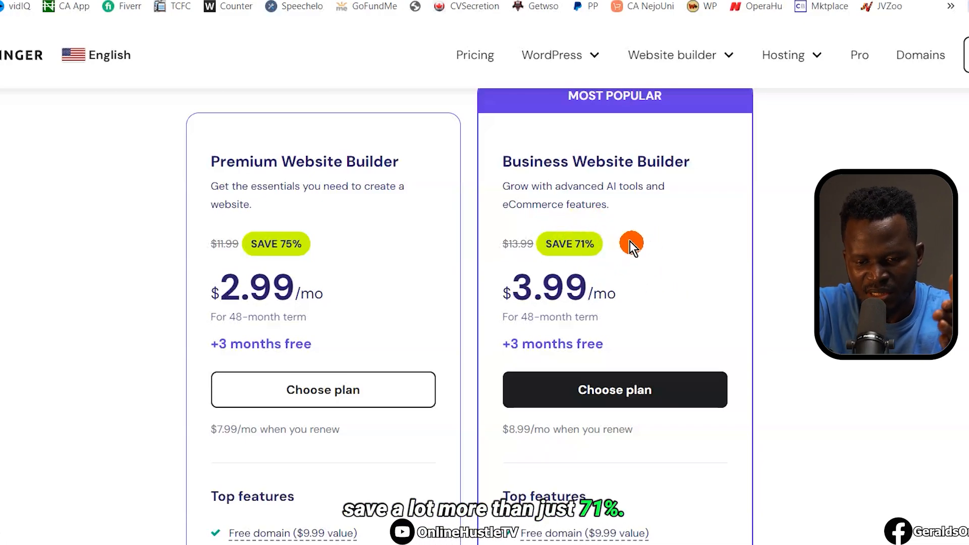
scroll(629, 241, "down", 3)
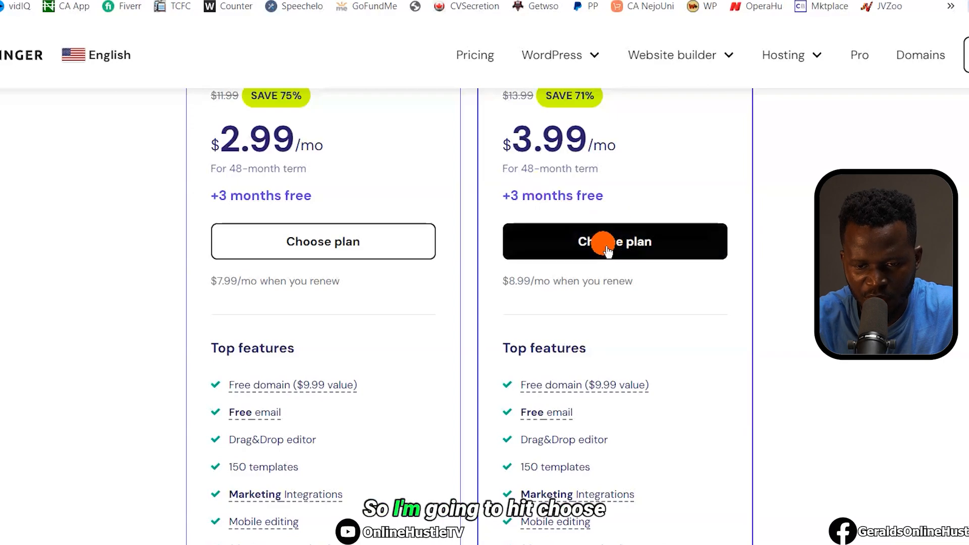
Order the Business Website Builder plan on a 12-month term, totalling $47.88
left_click(607, 247)
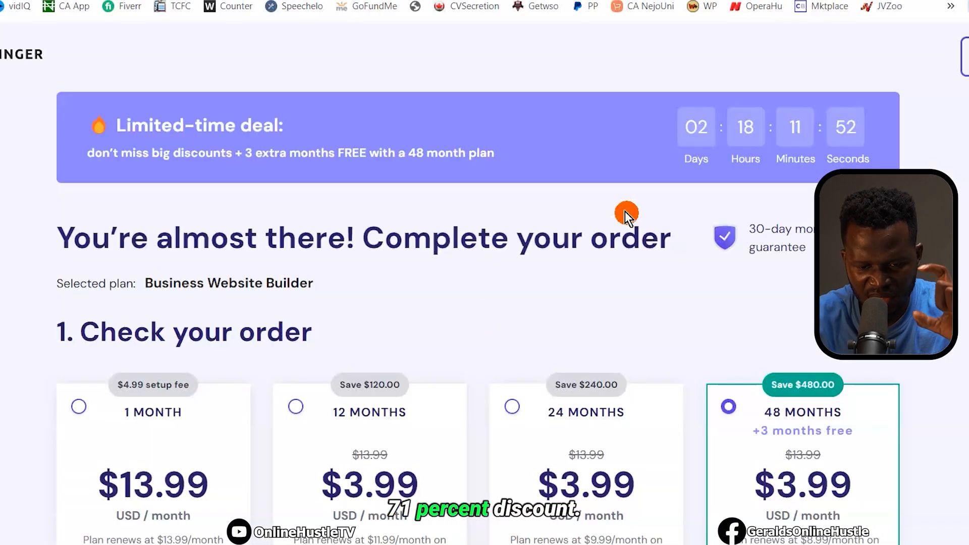
scroll(625, 217, "down", 3)
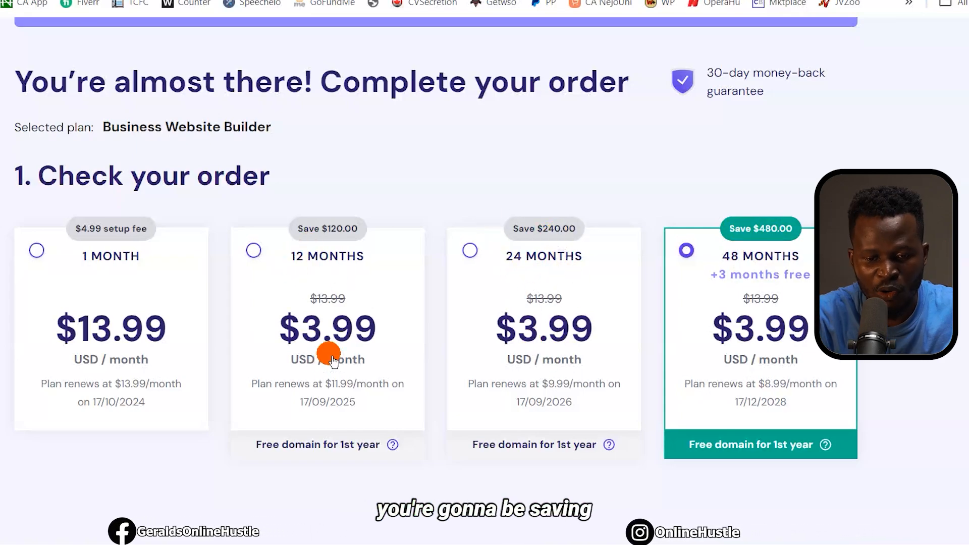
left_click(263, 256)
scroll(372, 364, "down", 8)
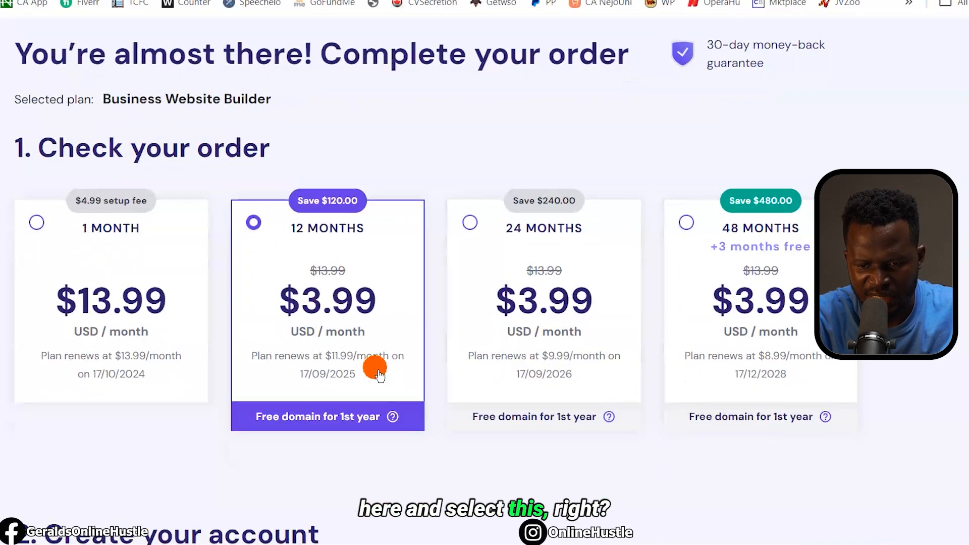
scroll(184, 238, "up", 2)
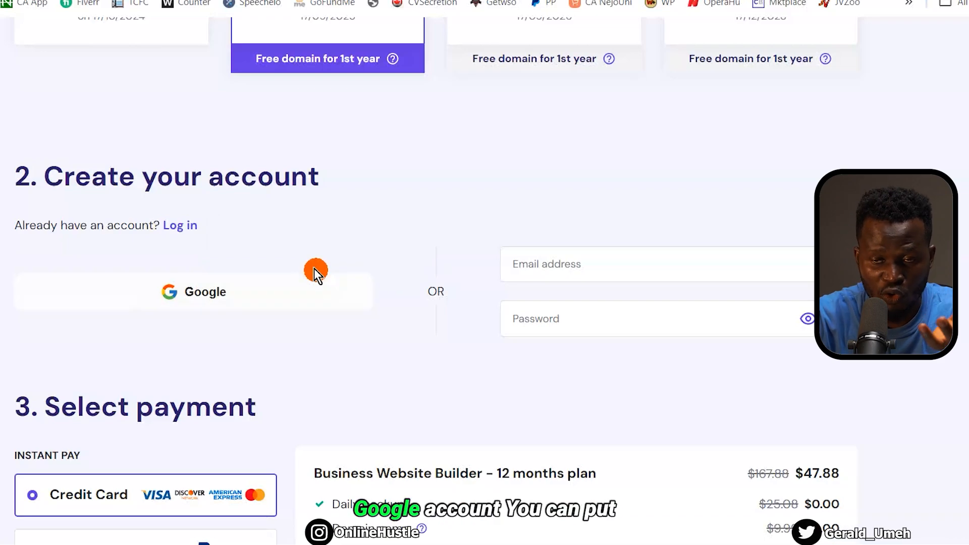
Look over the account e-mail and password fields, dismissing the saved login suggestions
left_click(628, 259)
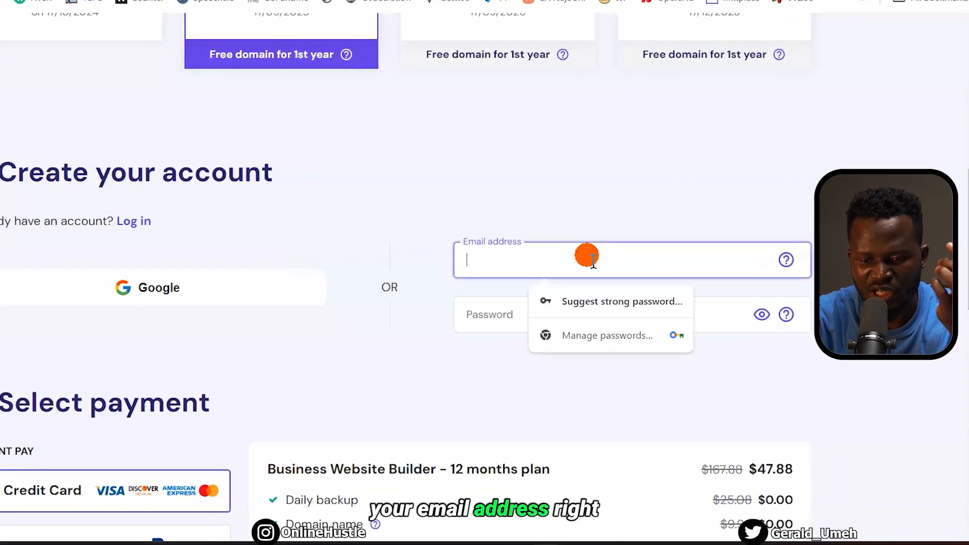
left_click(506, 323)
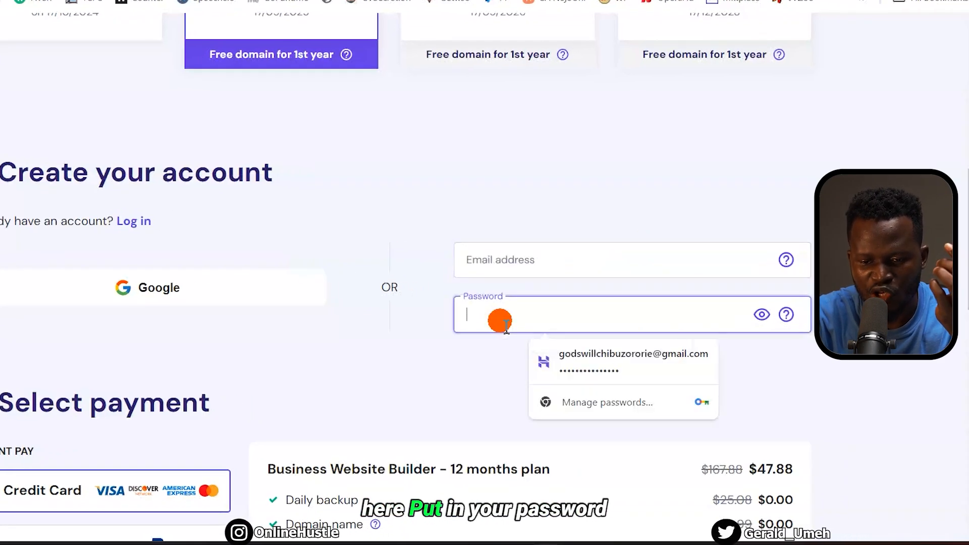
left_click(409, 346)
scroll(409, 346, "down", 8)
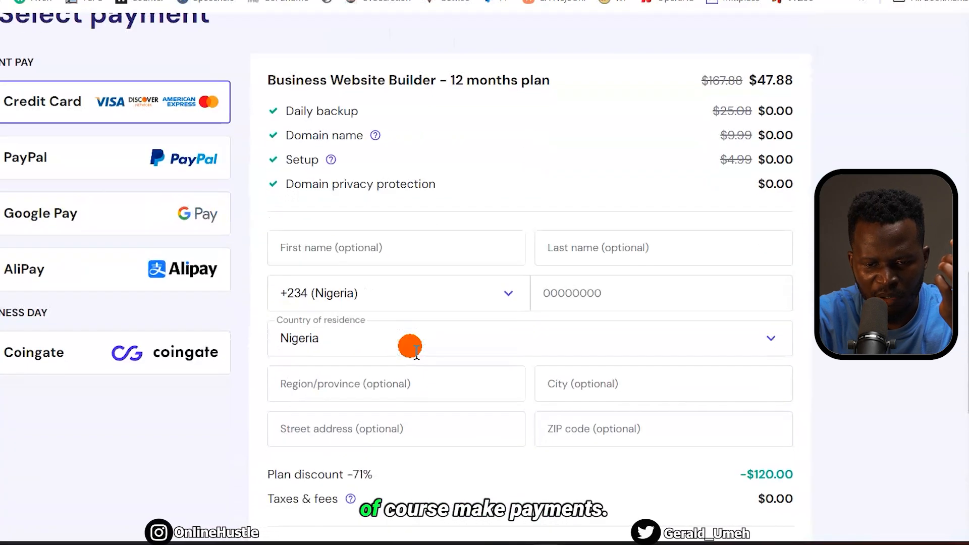
scroll(293, 281, "up", 2)
Scroll through the payment and card sections to the order summary with a $191.52 subtotal
scroll(292, 281, "down", 2)
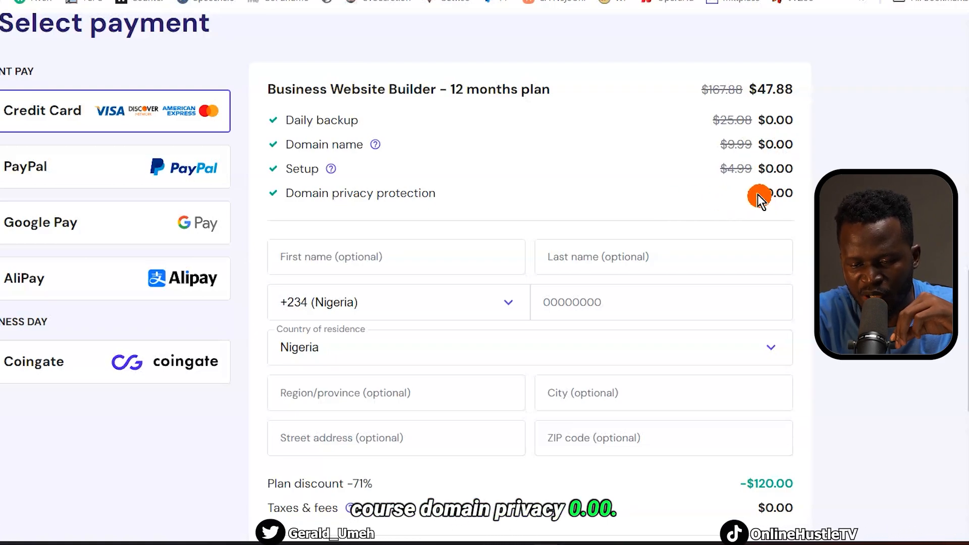
scroll(752, 194, "up", 12)
scroll(767, 203, "down", 4)
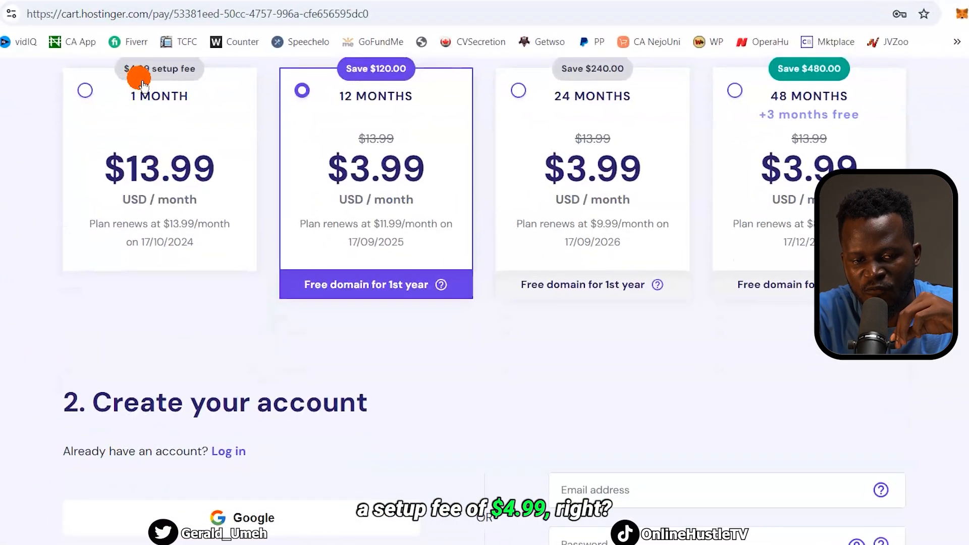
scroll(274, 262, "down", 15)
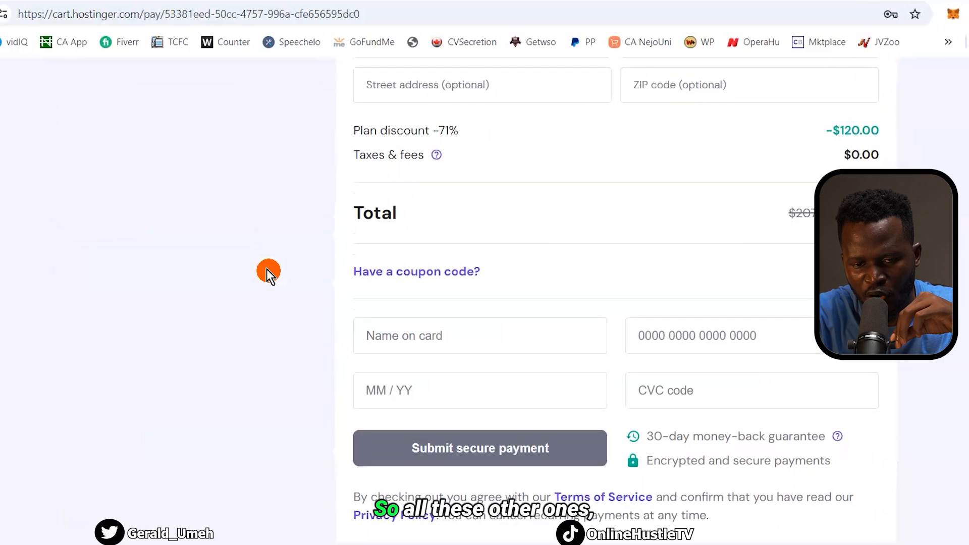
scroll(267, 273, "up", 7)
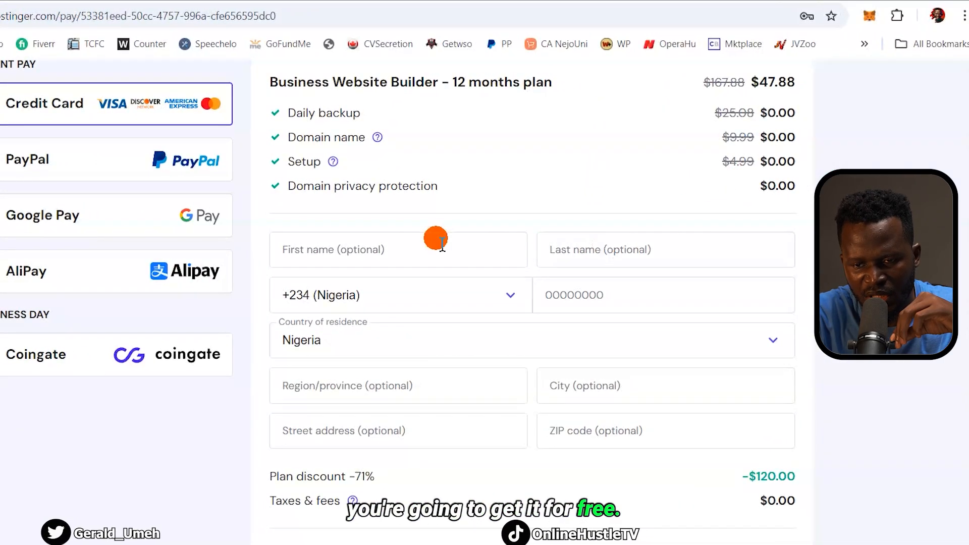
scroll(442, 244, "up", 1)
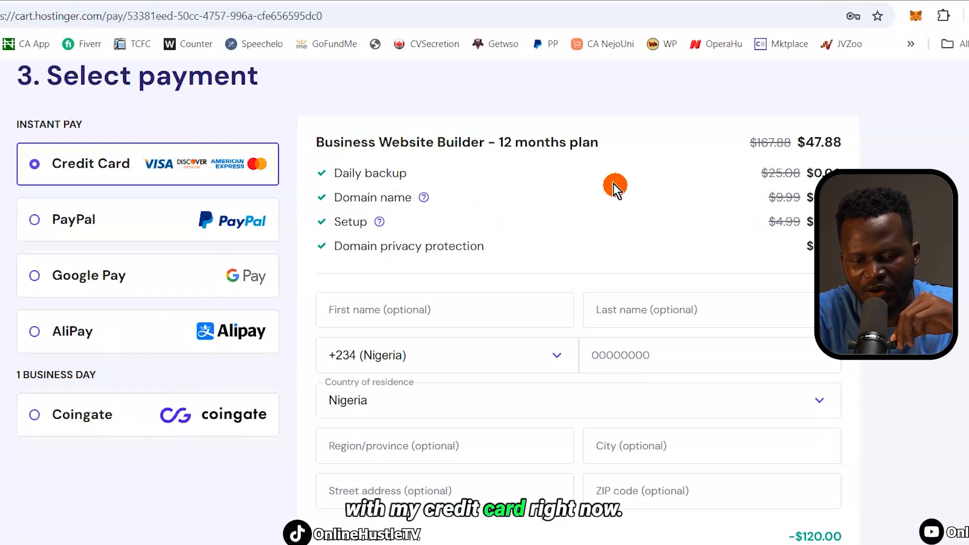
scroll(615, 188, "down", 2)
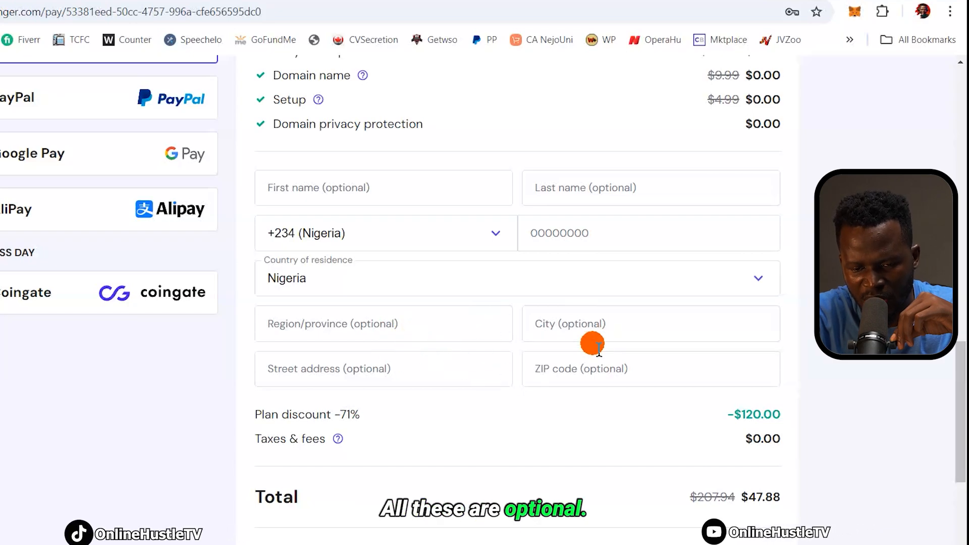
scroll(598, 348, "down", 5)
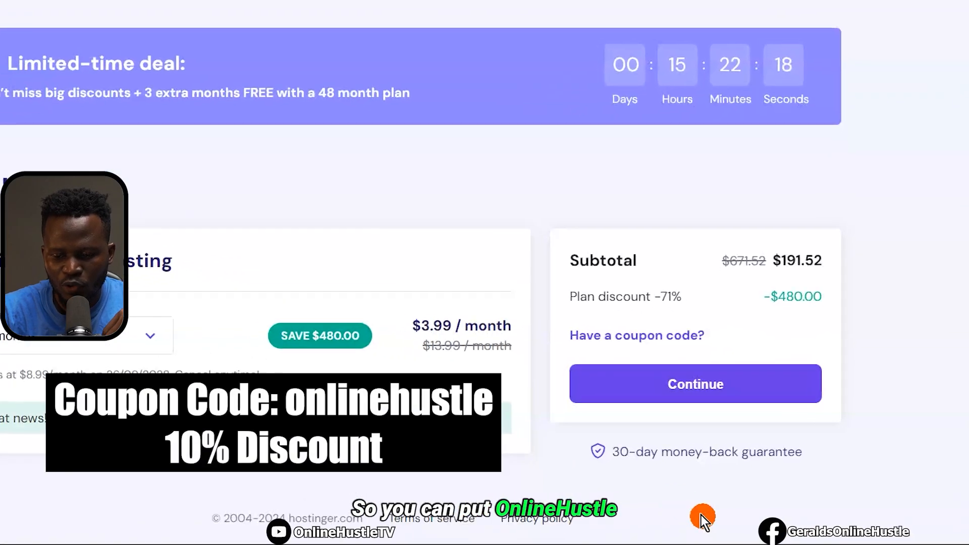
Check that onlinehustlestore.com is available as the free domain, at $0.00 for the first year
left_click(619, 334)
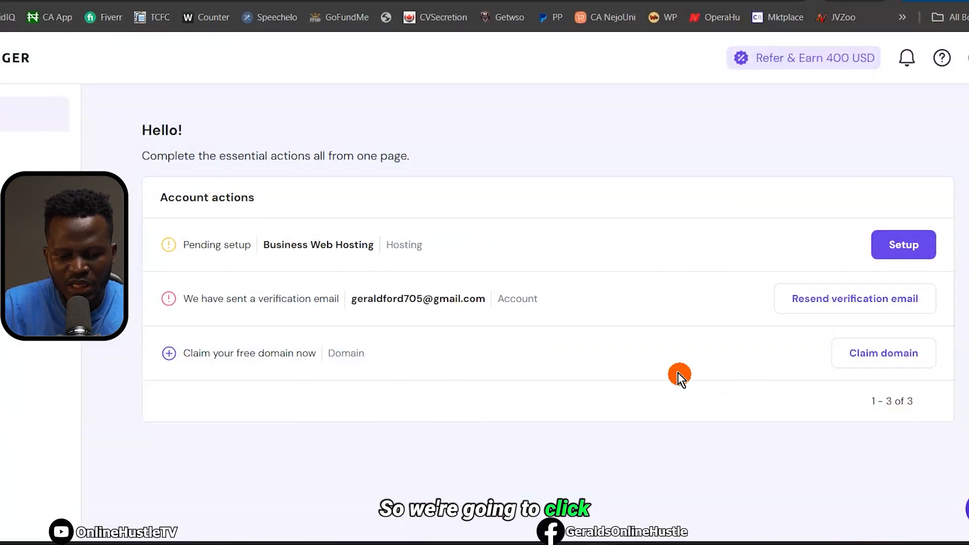
left_click(892, 360)
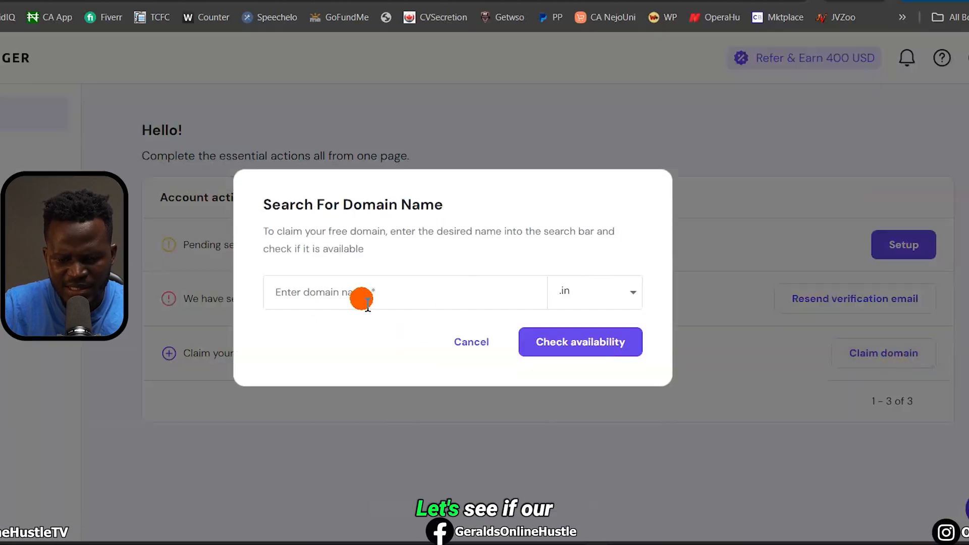
left_click(367, 303)
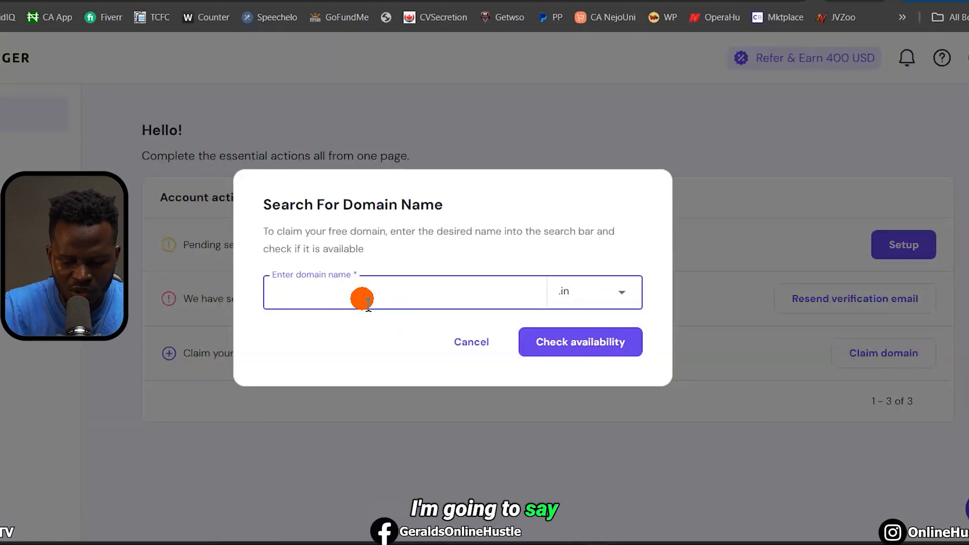
type("onlinehustlestore")
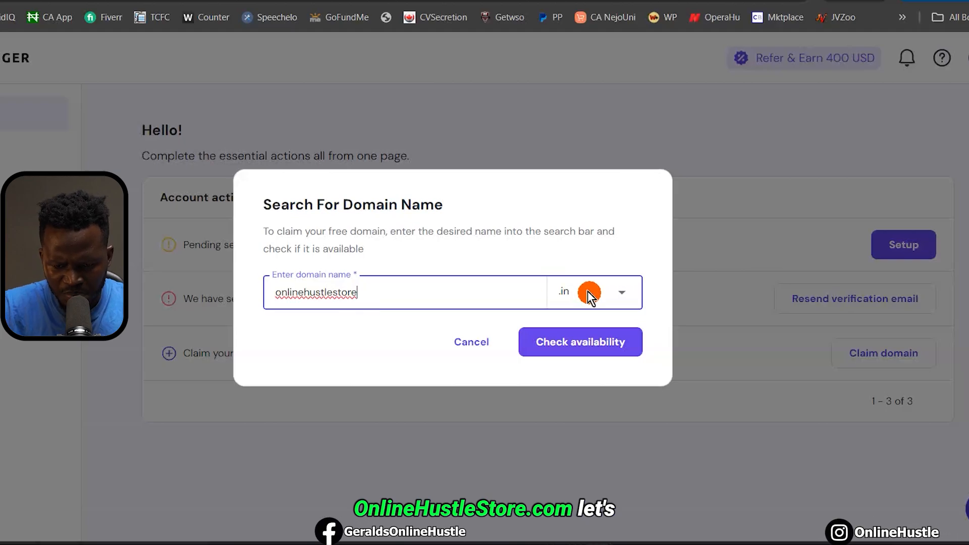
left_click(587, 291)
left_click(580, 431)
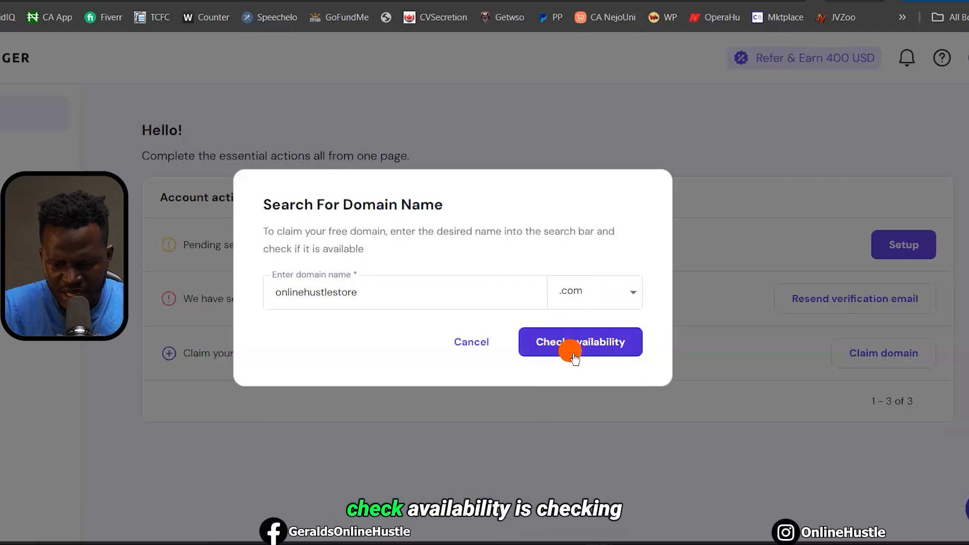
left_click(566, 346)
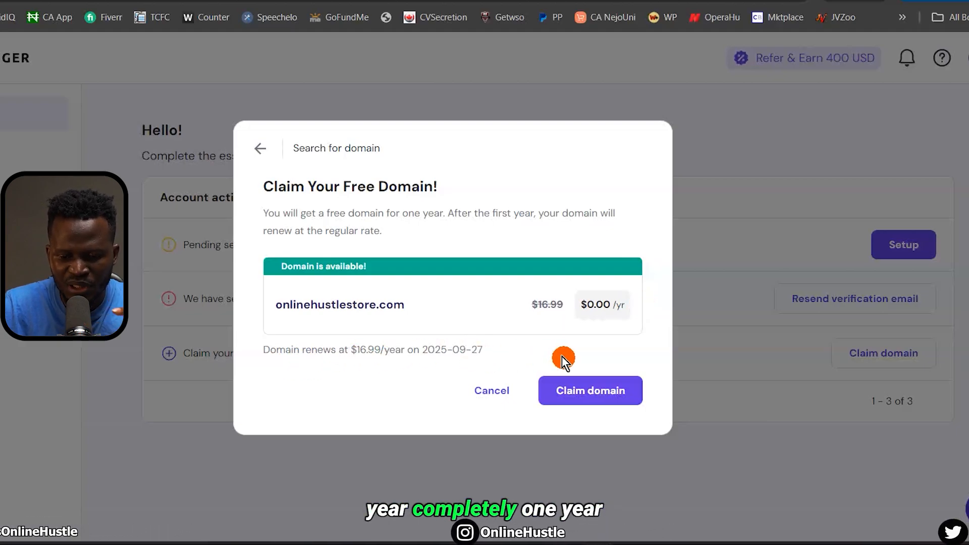
Claim onlinehustlestore.com and submit its registration contact details
left_click(593, 399)
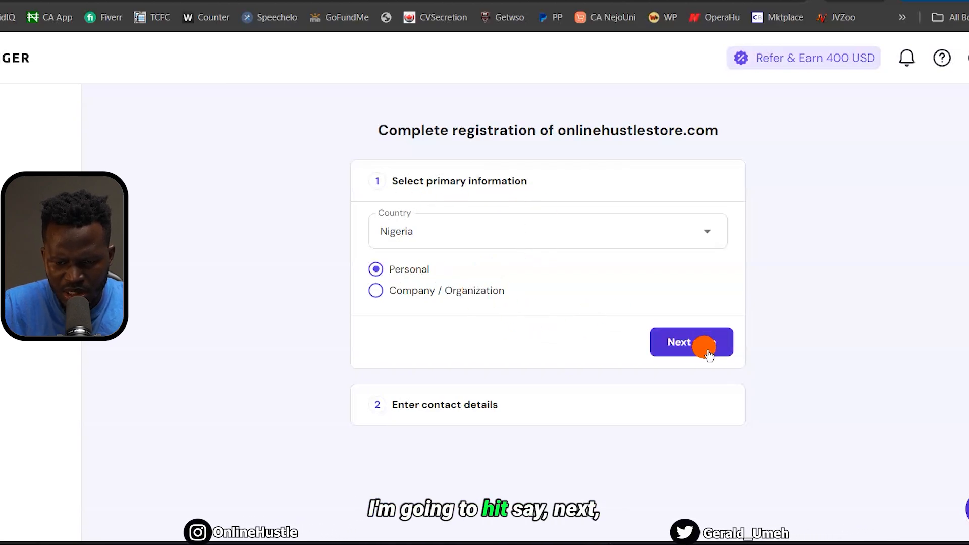
left_click(688, 349)
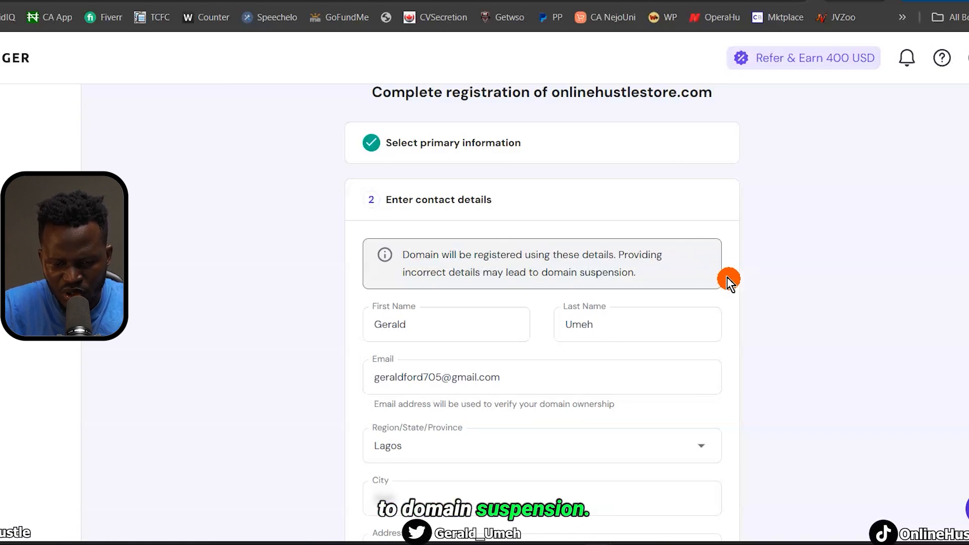
scroll(727, 277, "down", 5)
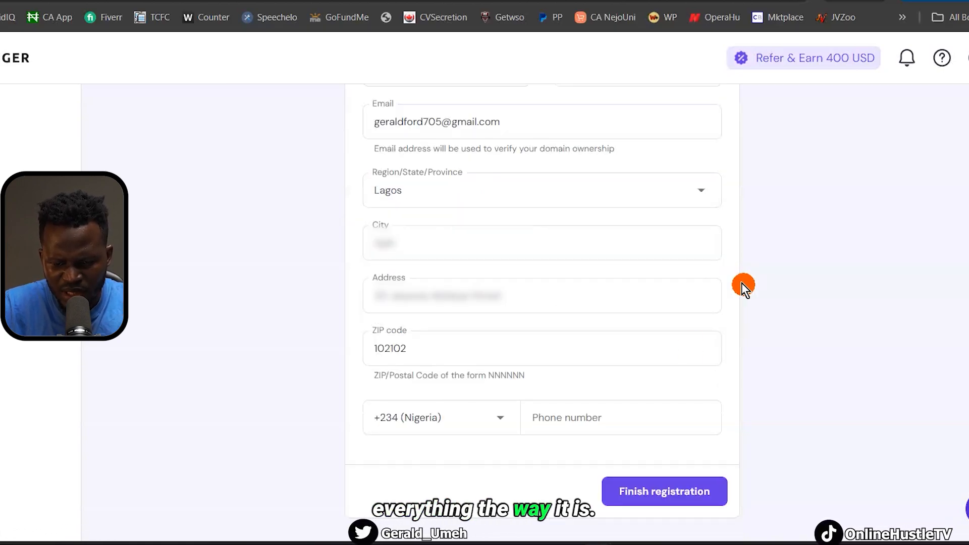
left_click(657, 498)
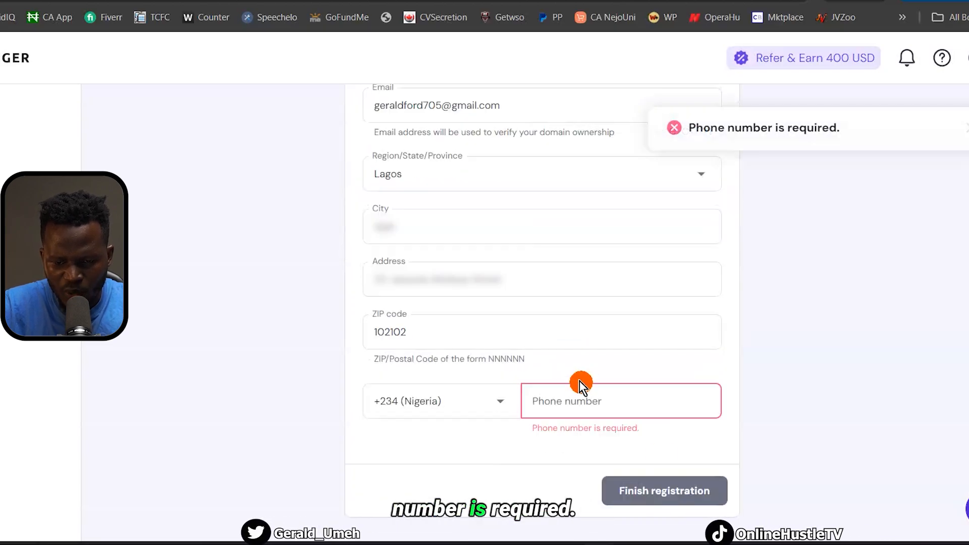
Add the missing phone number, complete the registration, and resend the account verification email
left_click(579, 401)
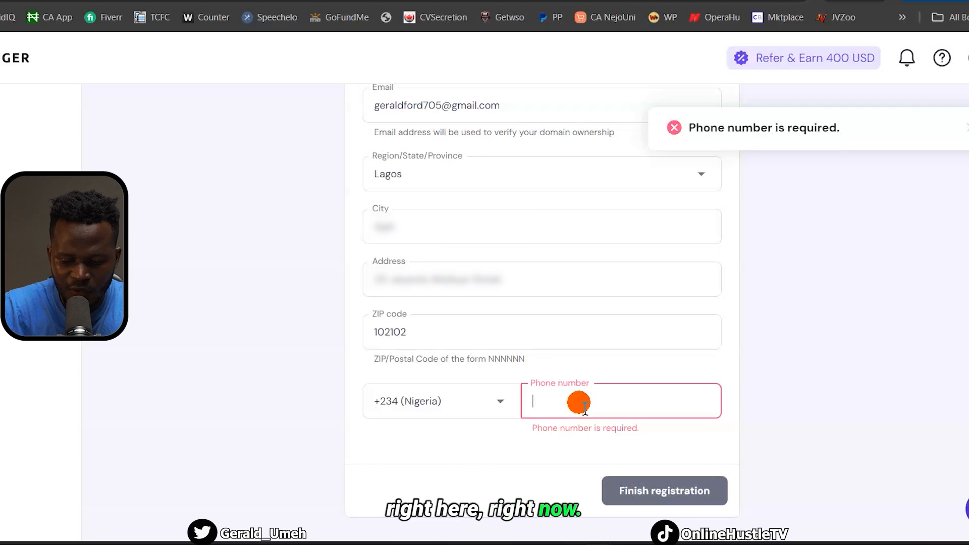
left_click(656, 496)
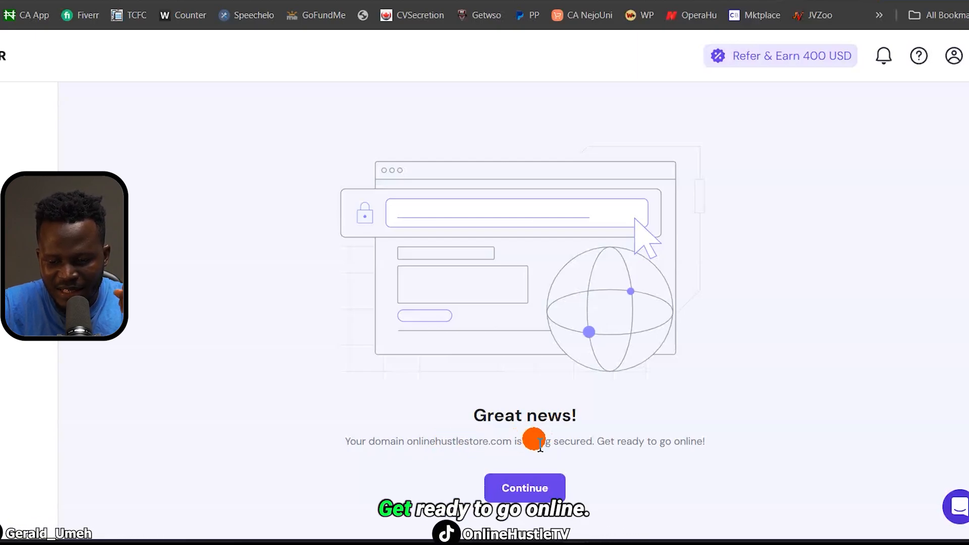
left_click(528, 489)
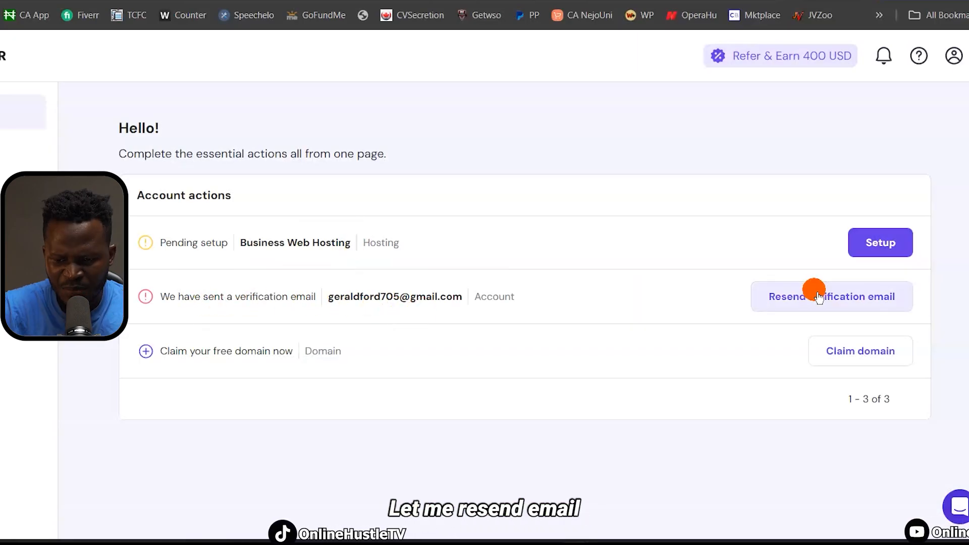
left_click(833, 302)
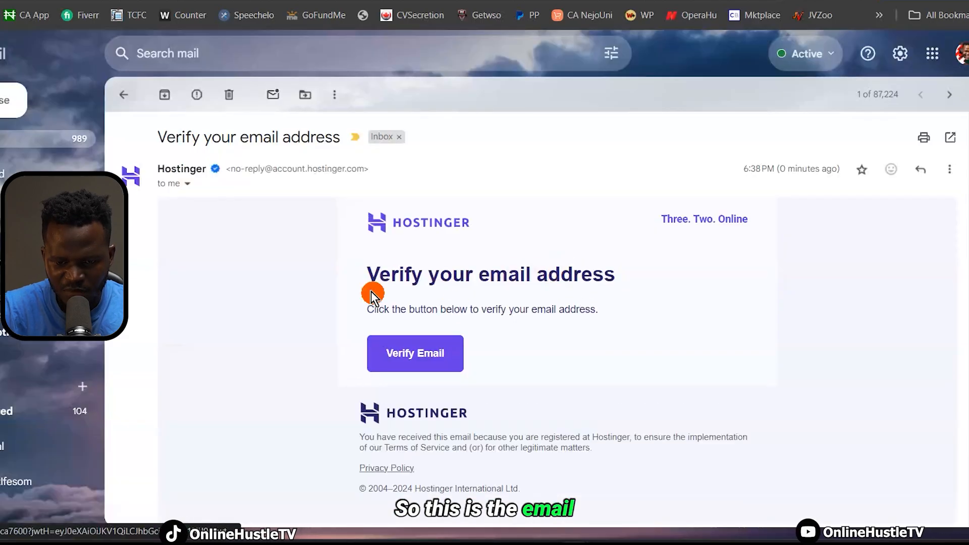
Verify the Hostinger account e-mail with the Verify Email button in the Gmail message
left_click(410, 354)
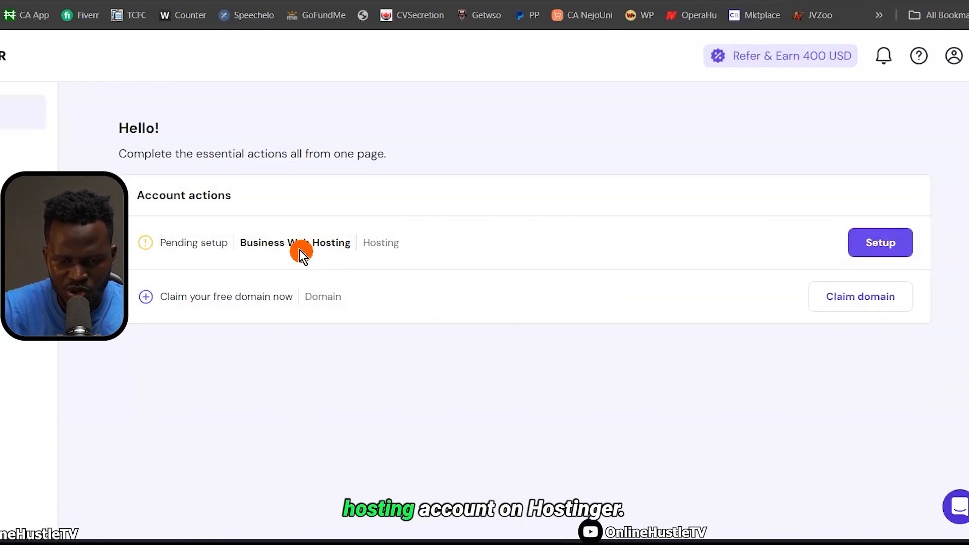
Set up Business Web Hosting for myself: a new Hostinger Website Builder site on a temporary domain
left_click(881, 247)
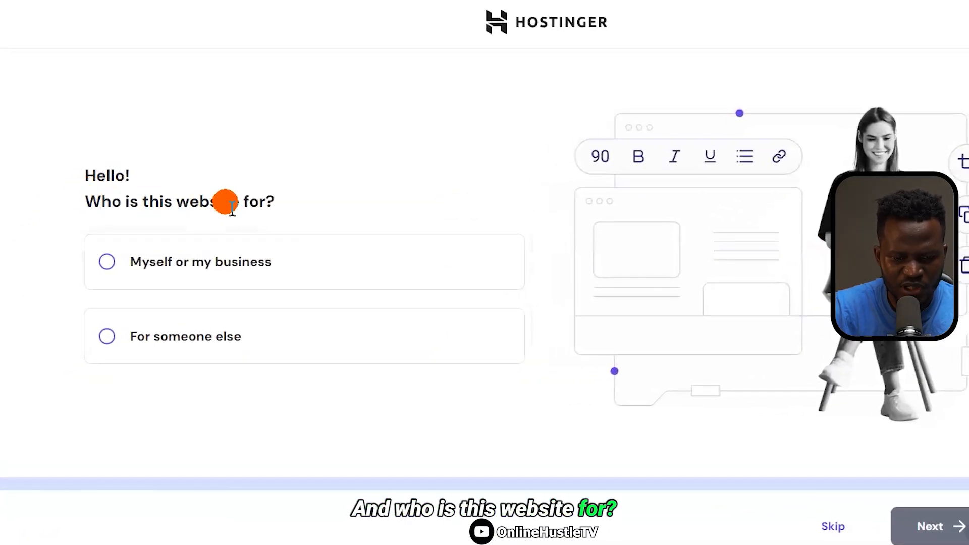
left_click(180, 273)
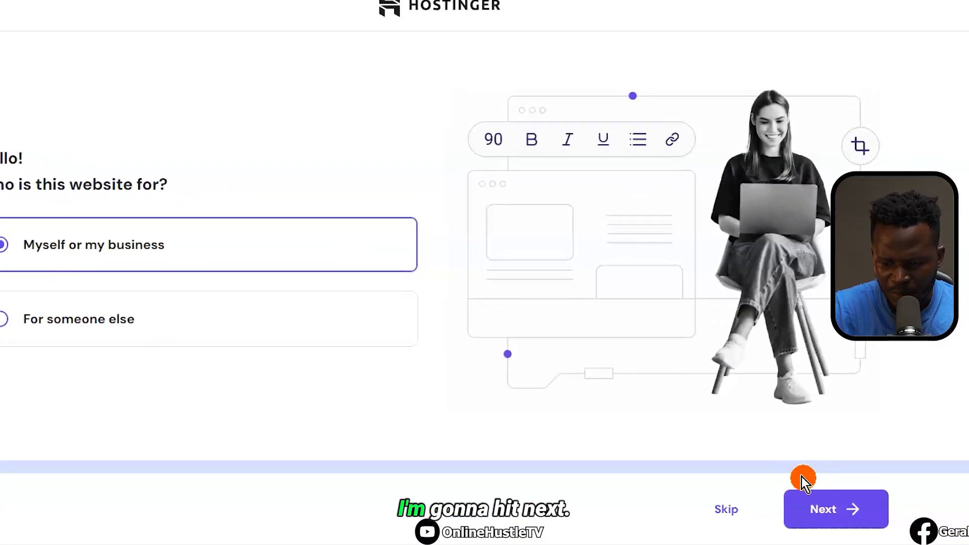
left_click(823, 507)
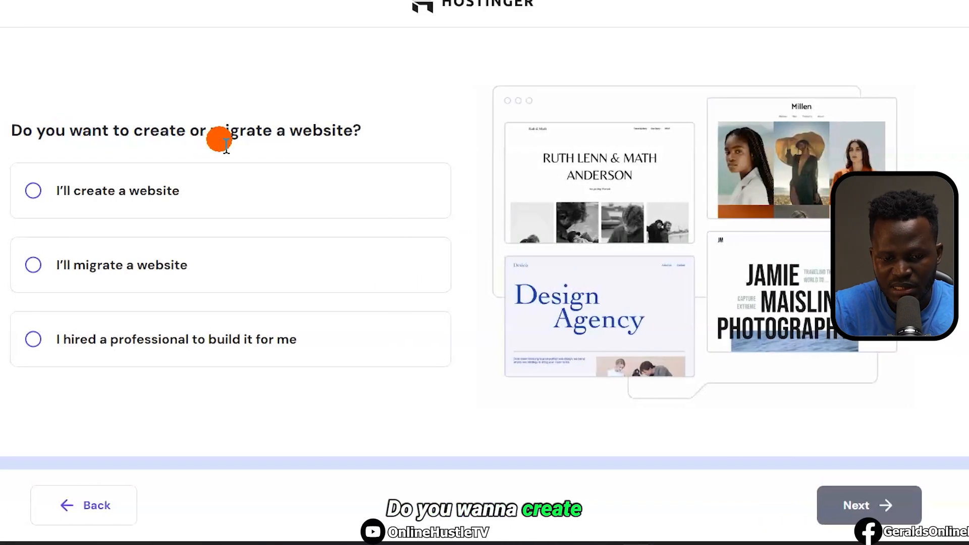
left_click(102, 177)
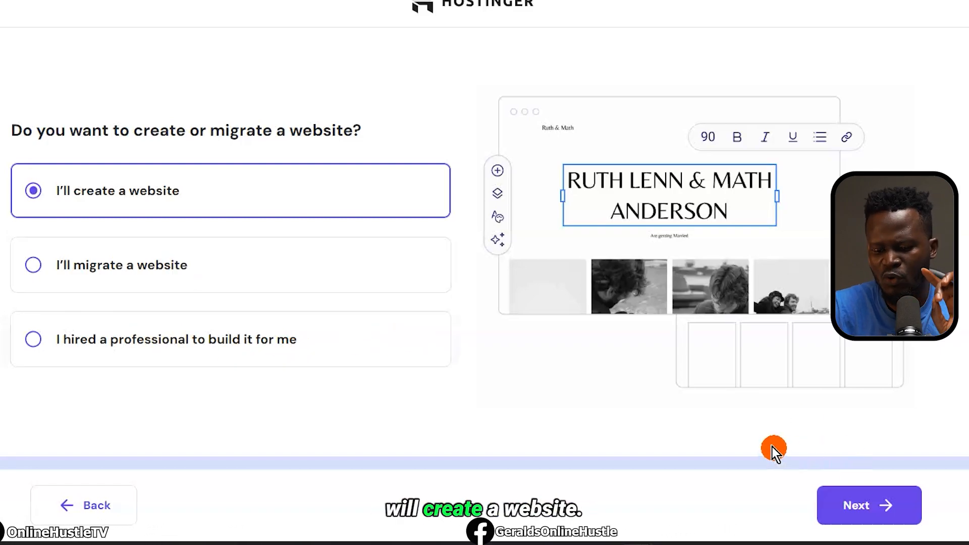
left_click(876, 528)
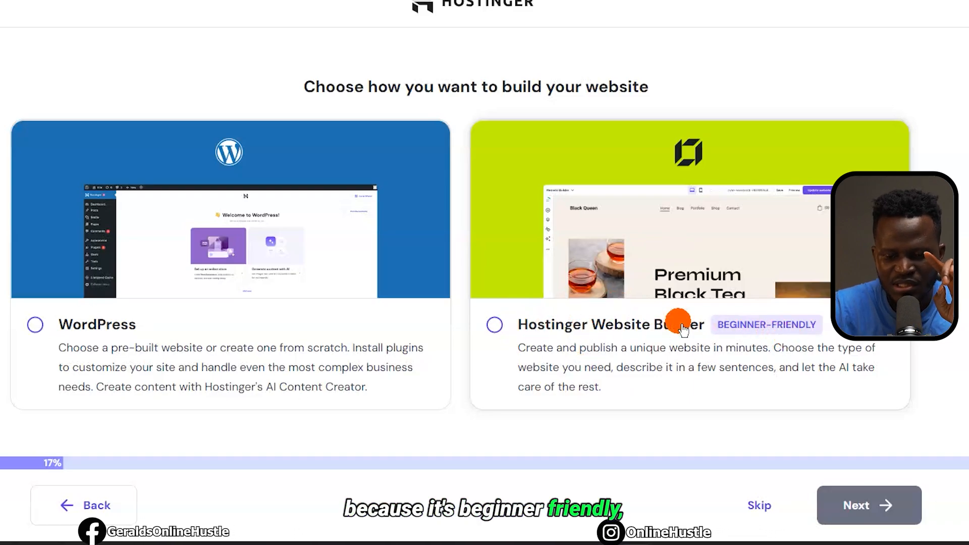
left_click(557, 336)
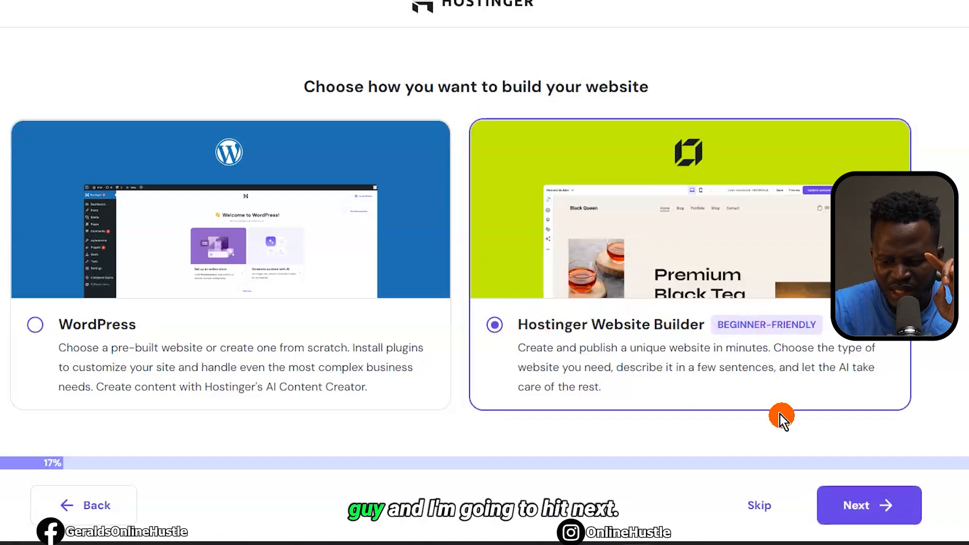
left_click(865, 507)
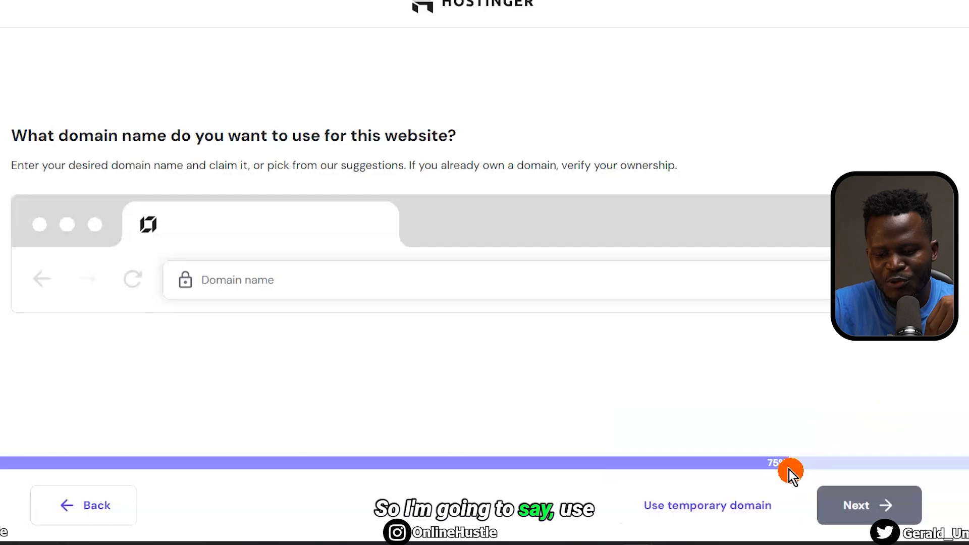
left_click(726, 504)
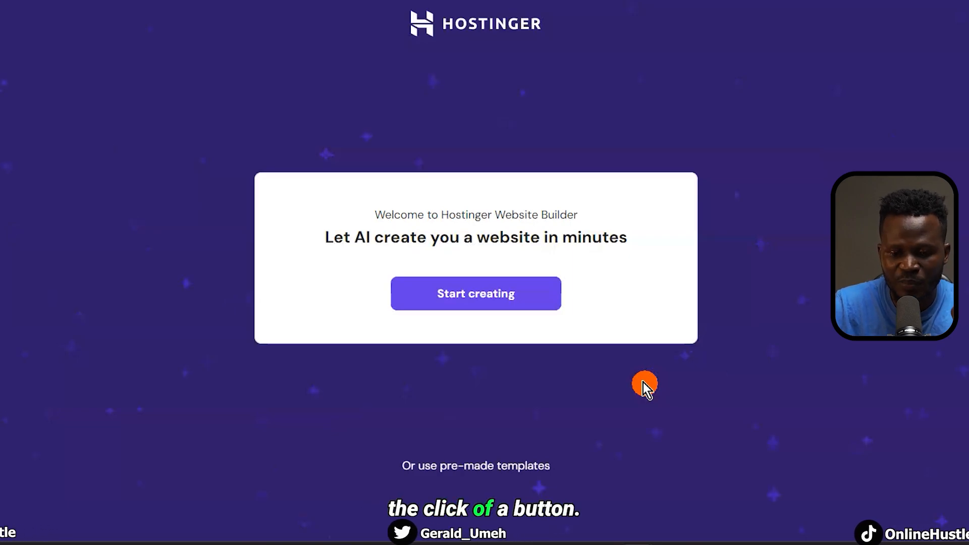
Begin an AI-built site with website type Online store and brand name Online Hustle Store
left_click(483, 302)
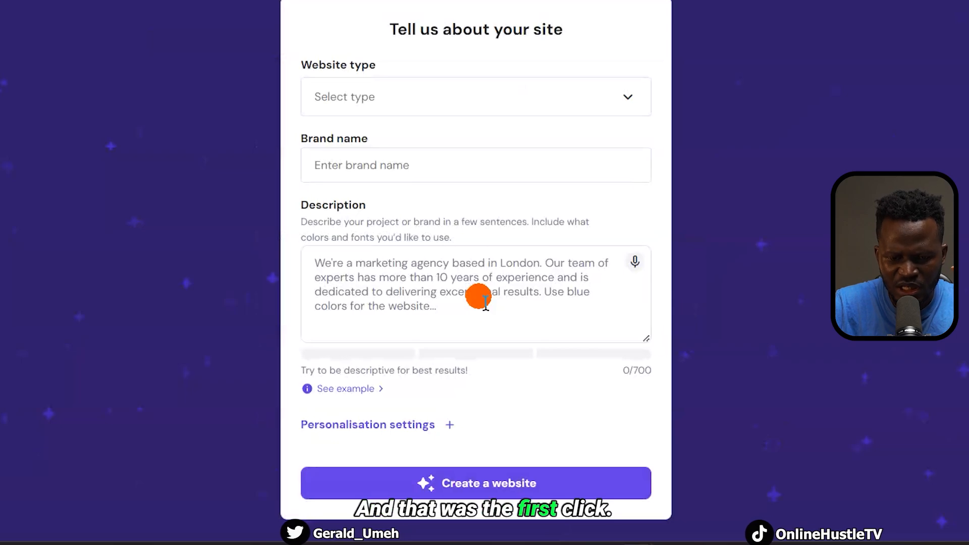
left_click(530, 96)
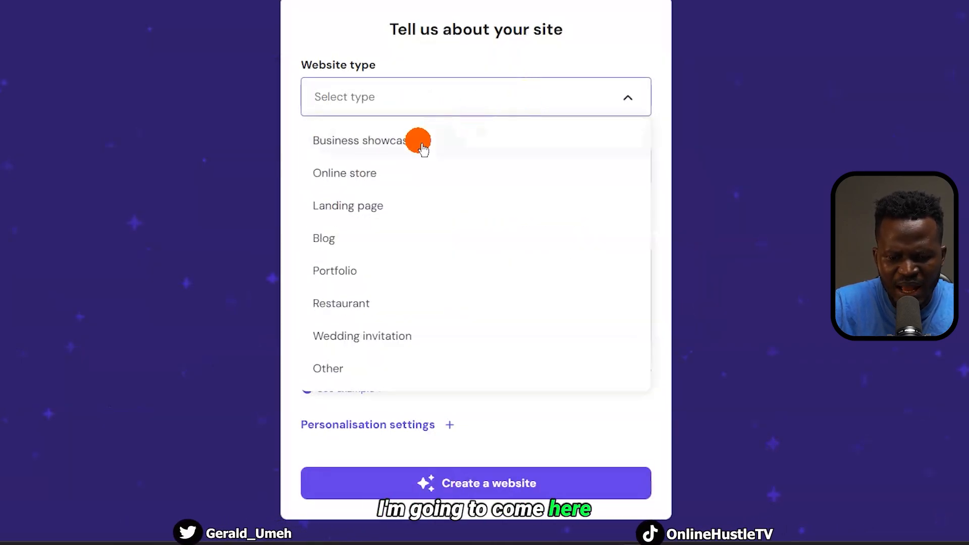
left_click(363, 177)
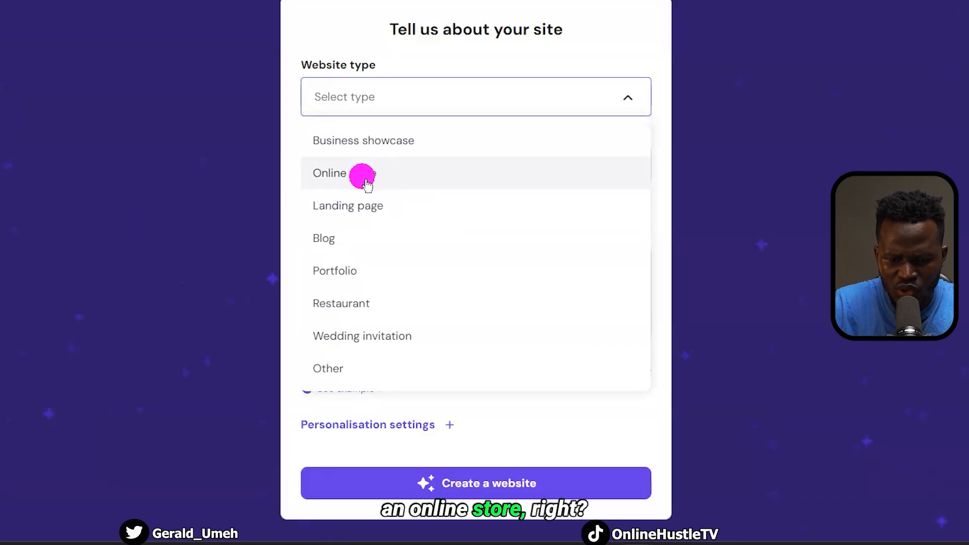
left_click(485, 103)
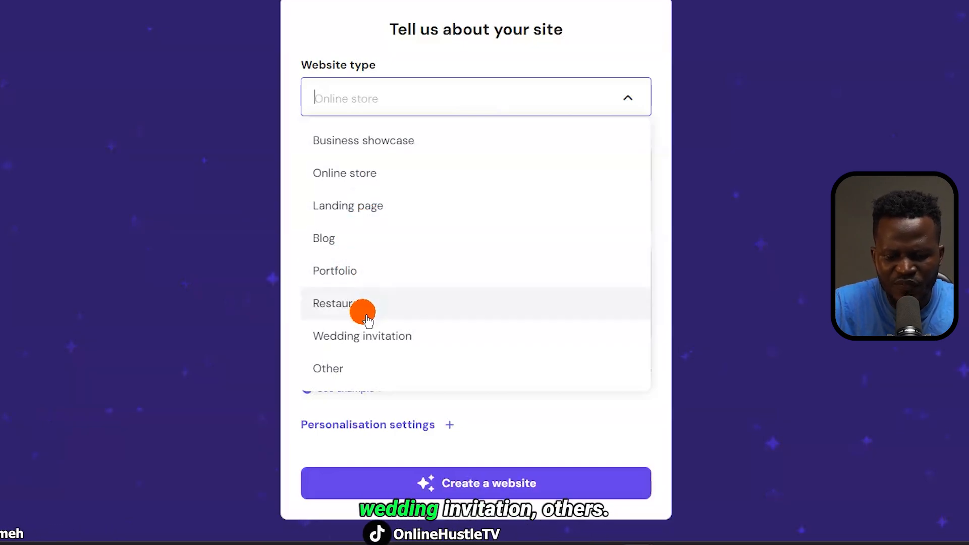
left_click(375, 182)
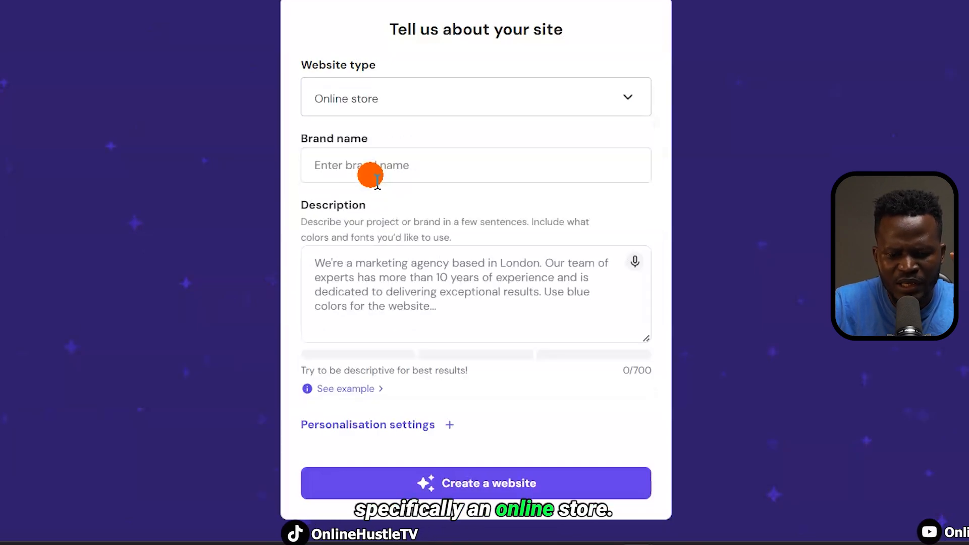
left_click(444, 172)
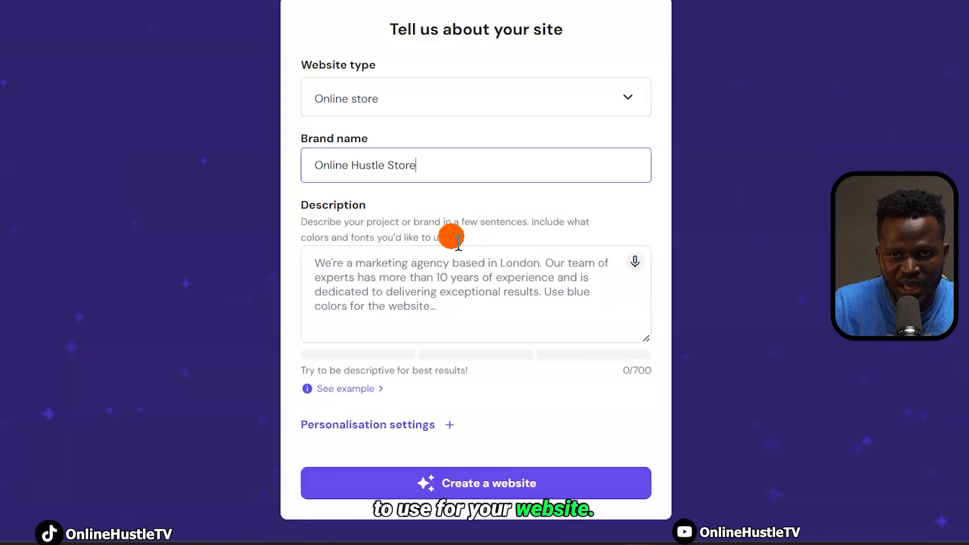
left_click(376, 272)
Paste the iPhone store description, enlarge the Description box, and read through the text
key("ctrl+v")
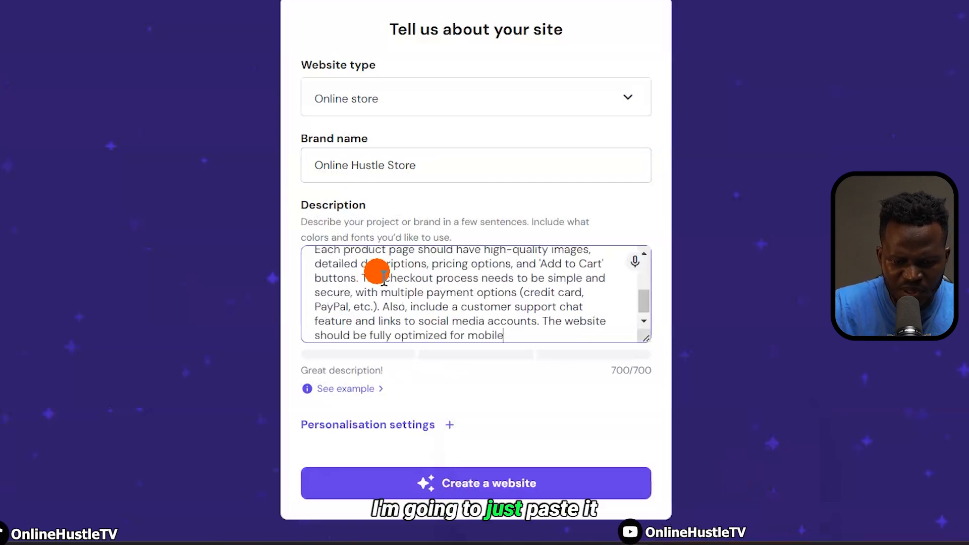
scroll(637, 329, "up", 5)
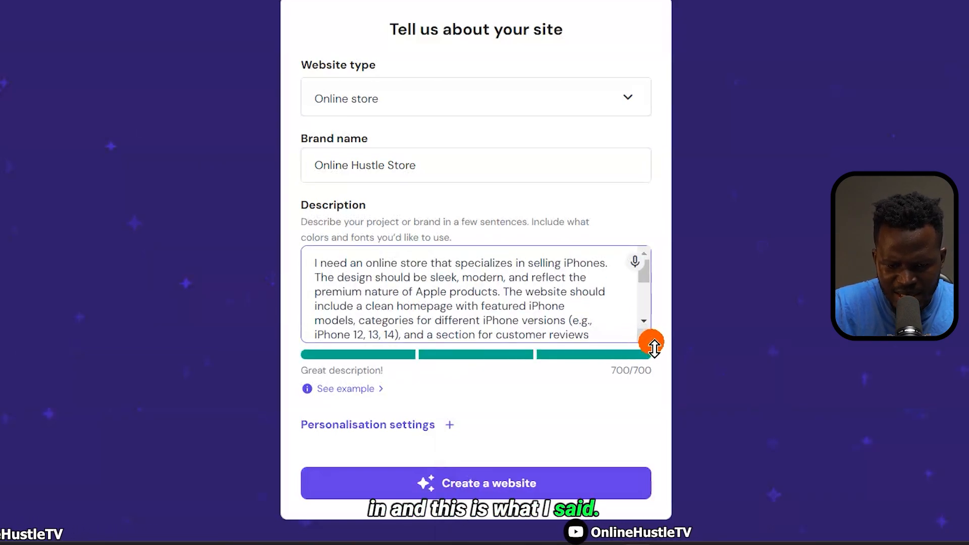
left_click_drag(654, 348, 641, 399)
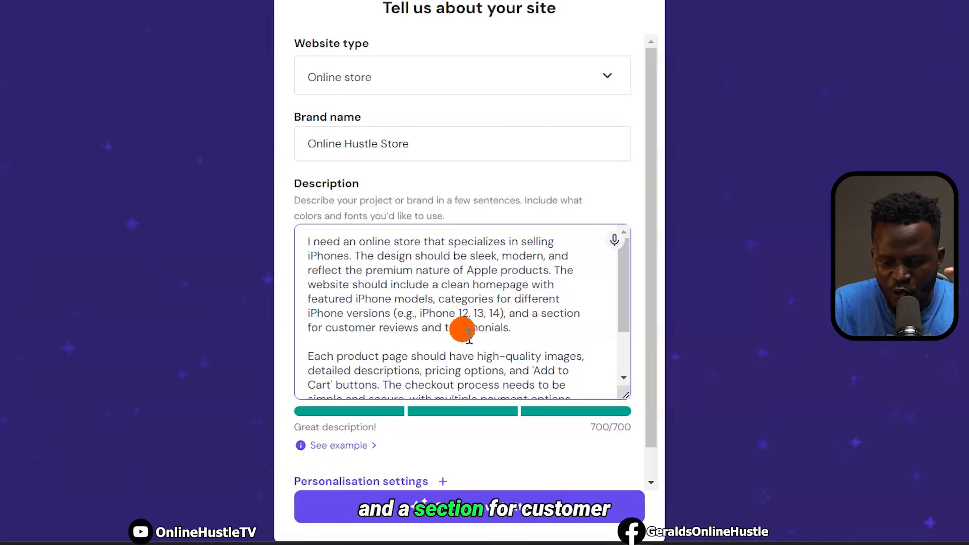
scroll(520, 336, "down", 3)
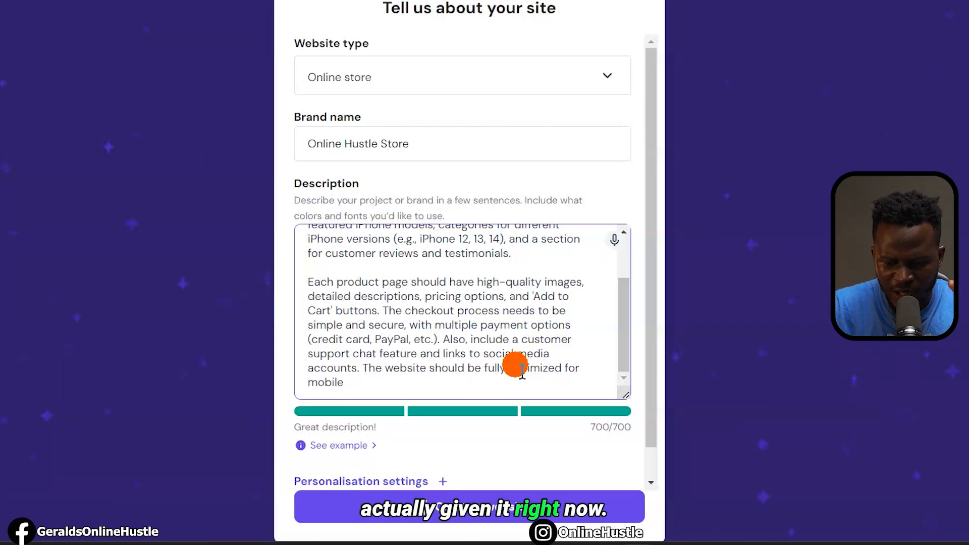
scroll(562, 409, "down", 1)
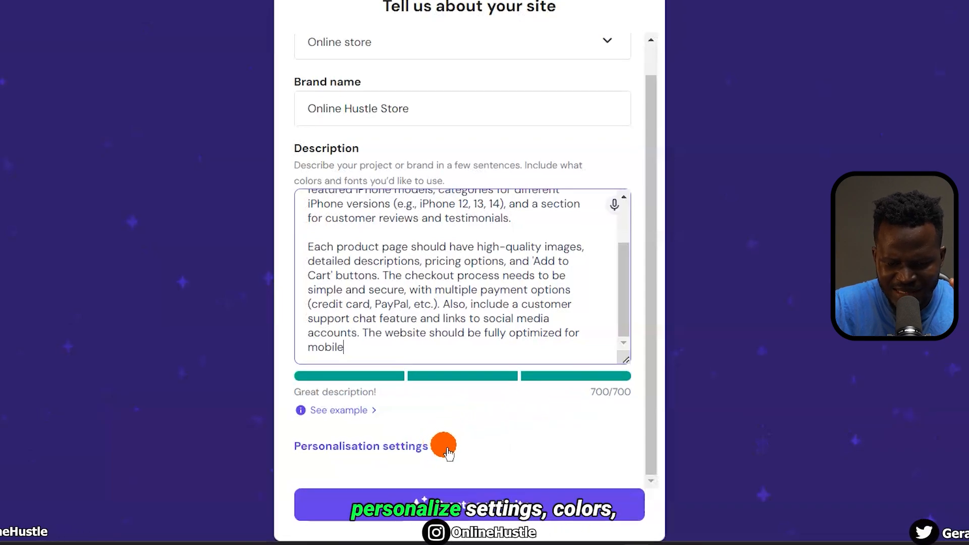
scroll(531, 379, "down", 2)
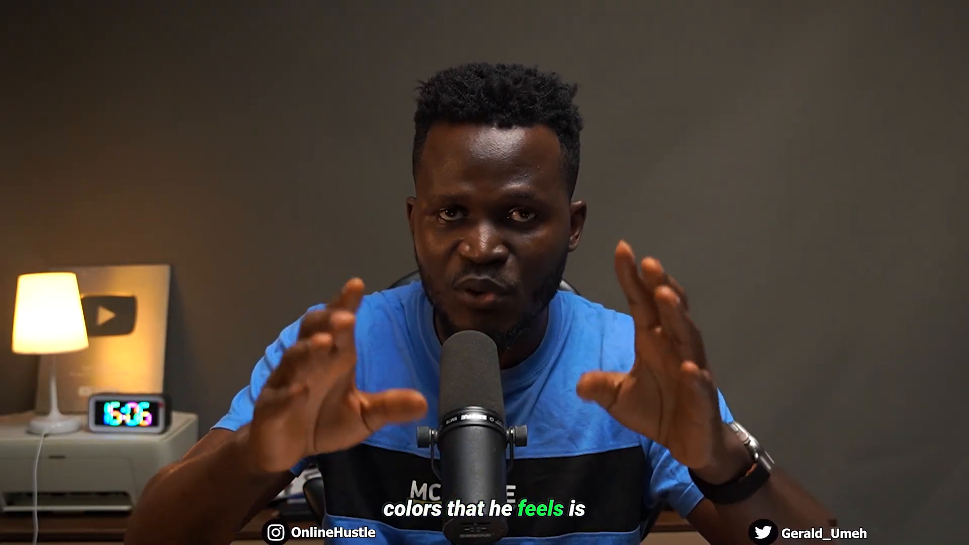
Expand Personalisation settings, leaving the colours on Surprise me
left_click(339, 463)
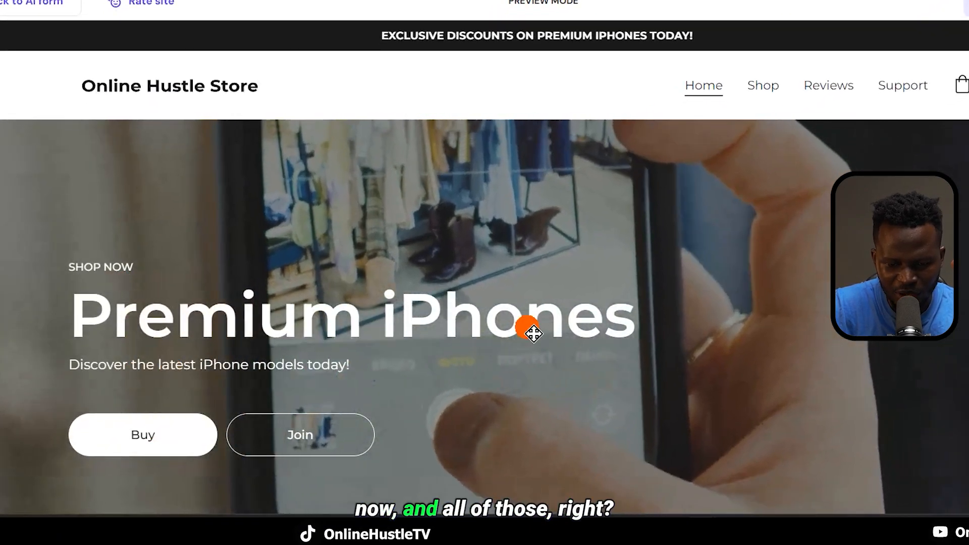
Scroll through the AI-generated iPhone store preview on desktop
scroll(534, 334, "down", 10)
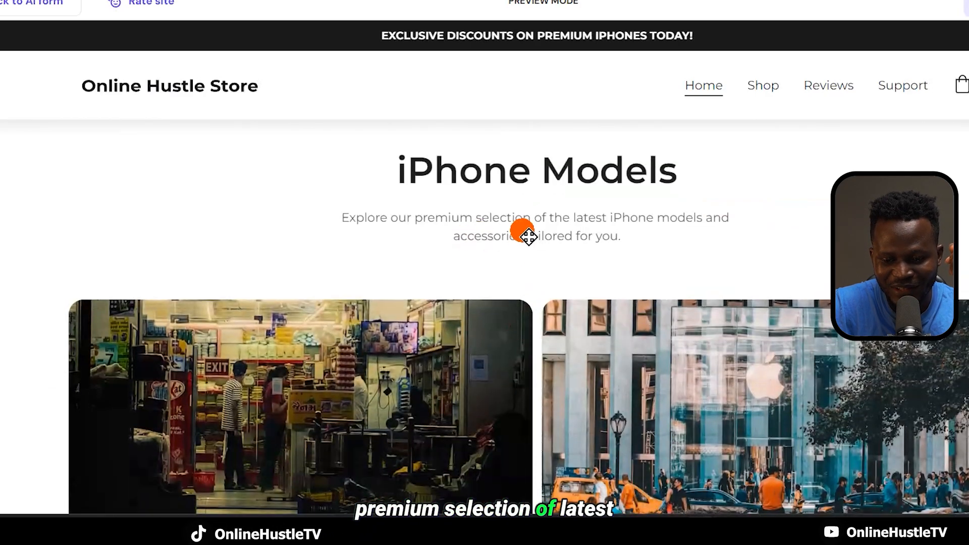
scroll(528, 236, "down", 3)
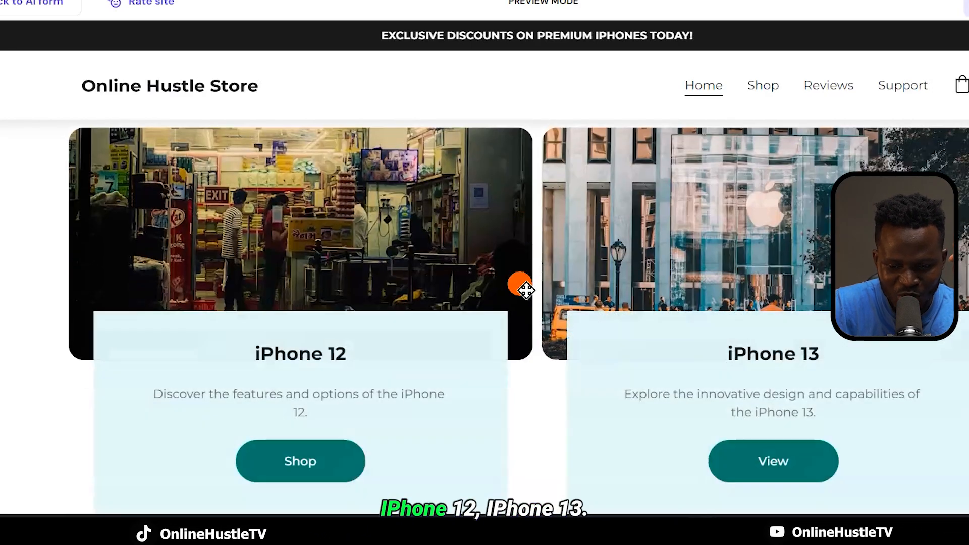
scroll(377, 235, "down", 6)
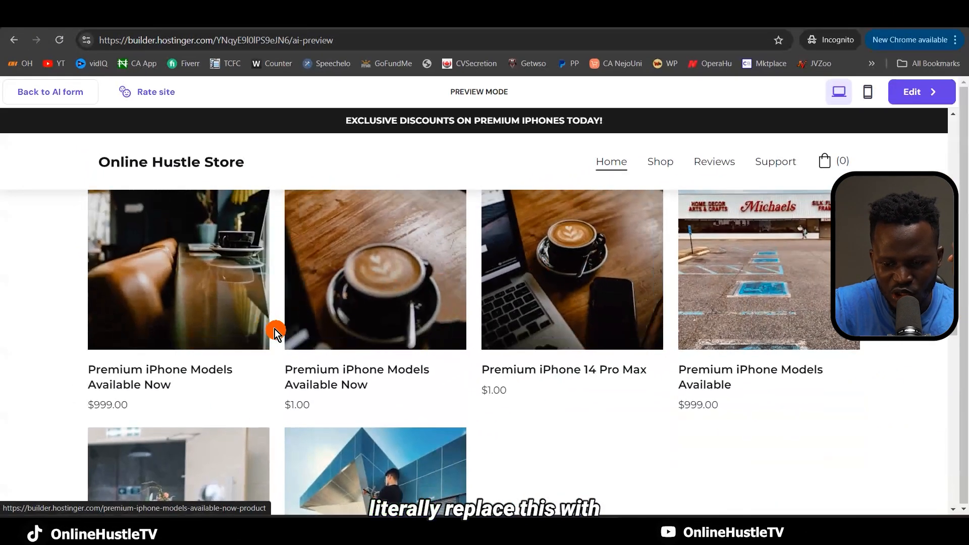
scroll(553, 288, "down", 7)
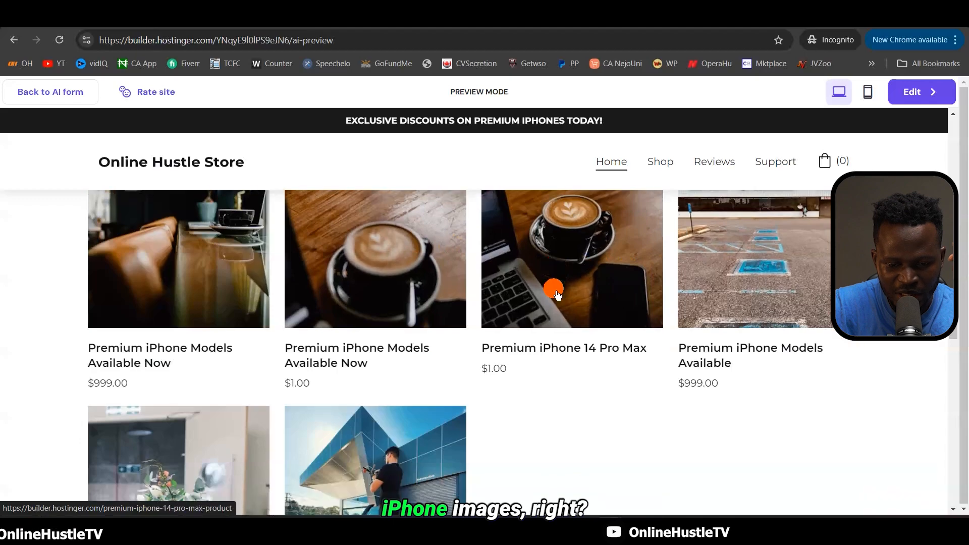
scroll(553, 288, "down", 4)
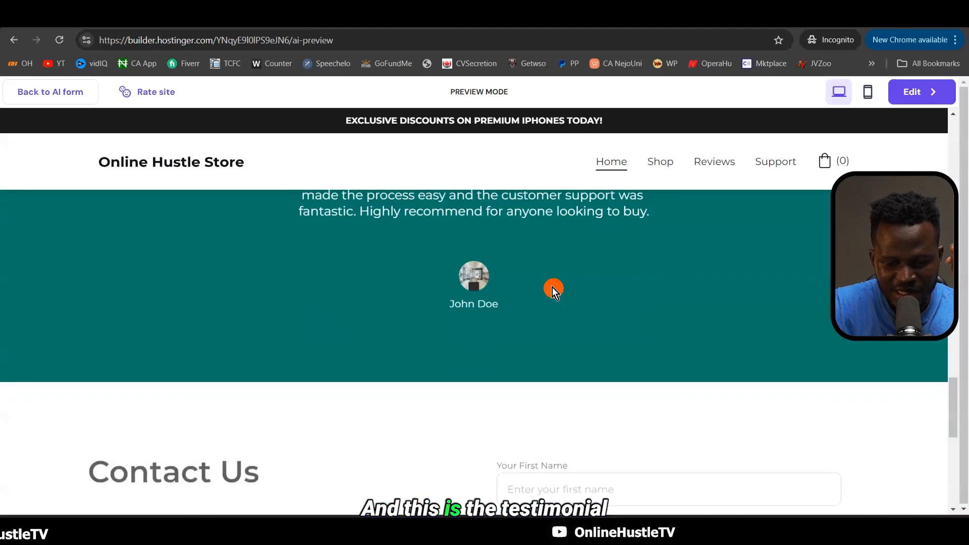
scroll(552, 287, "up", 2)
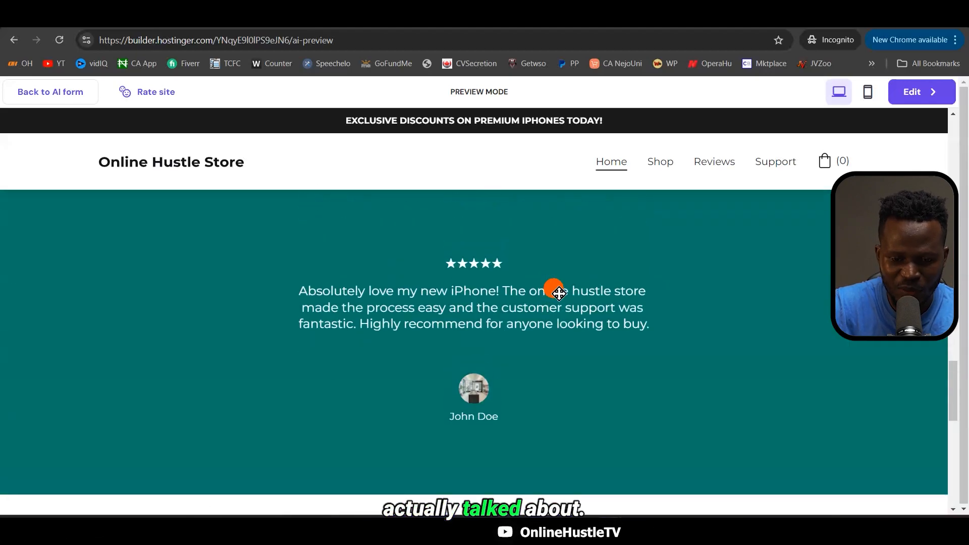
scroll(557, 291, "down", 6)
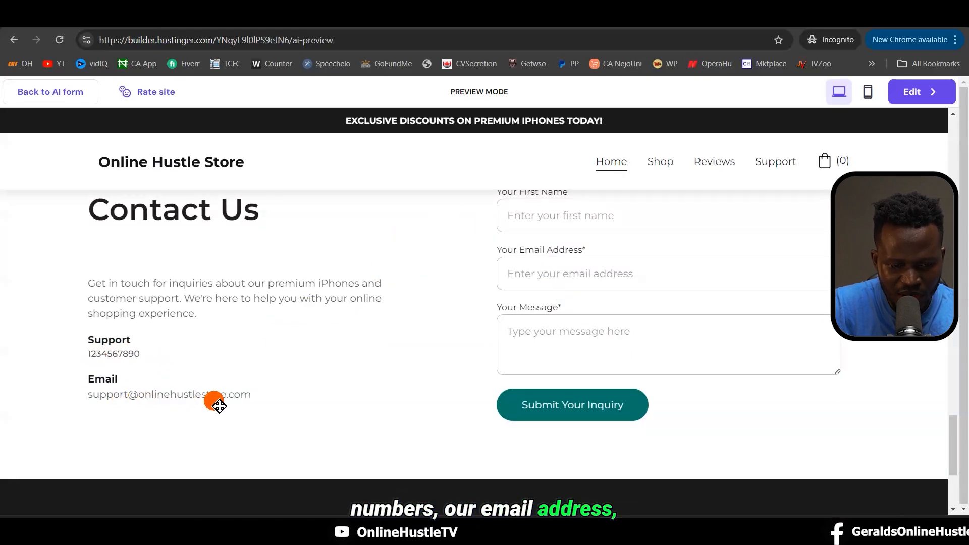
scroll(561, 412, "down", 4)
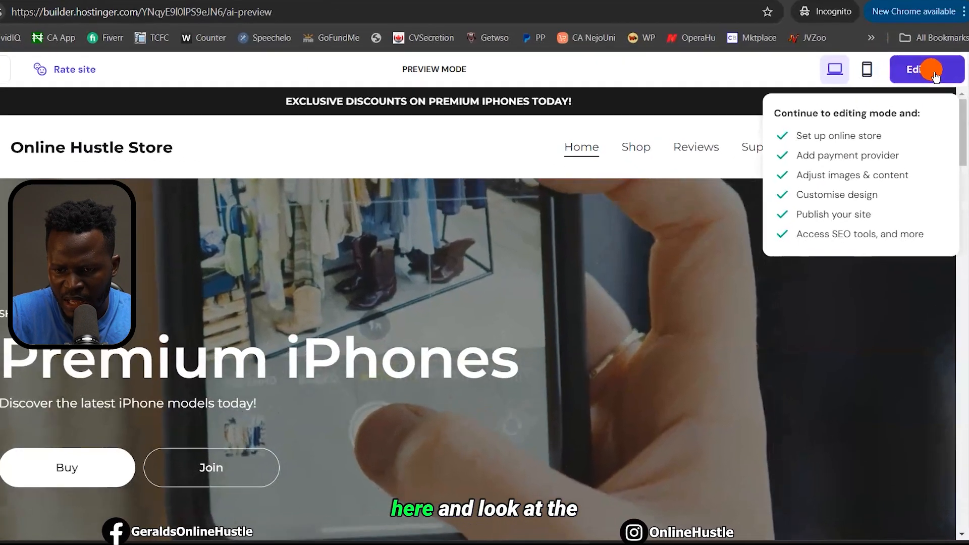
Check the store's mobile layout, return to desktop view, and enter the editor
left_click(879, 73)
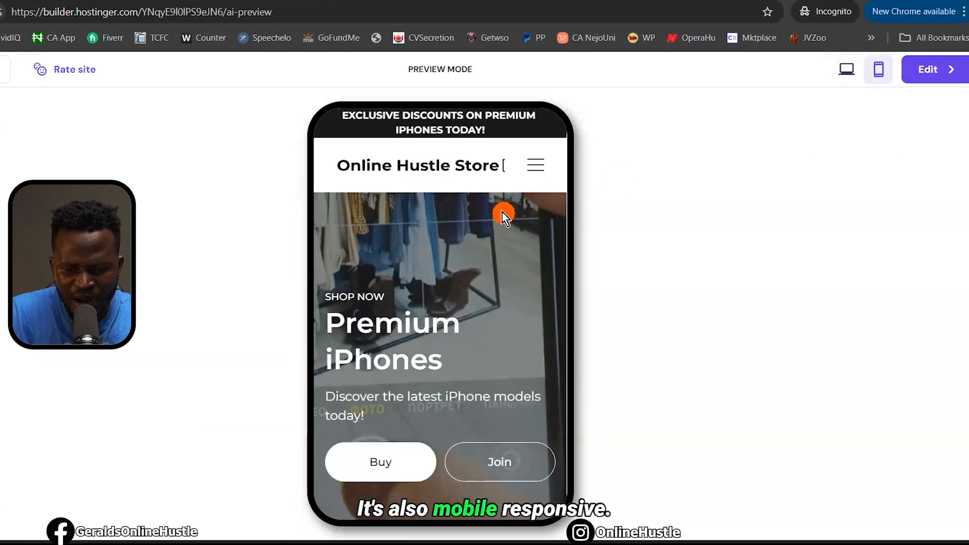
scroll(498, 376, "down", 10)
scroll(500, 355, "up", 10)
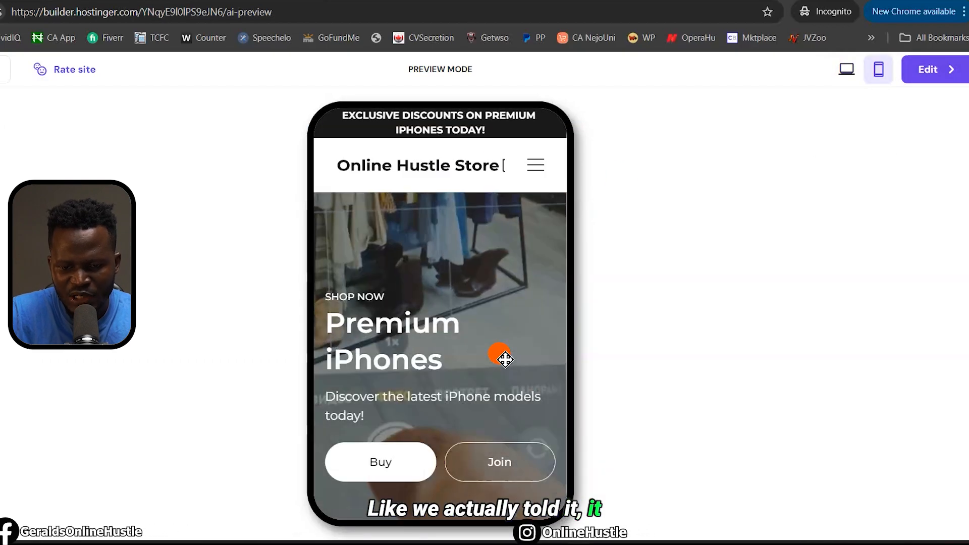
left_click(847, 66)
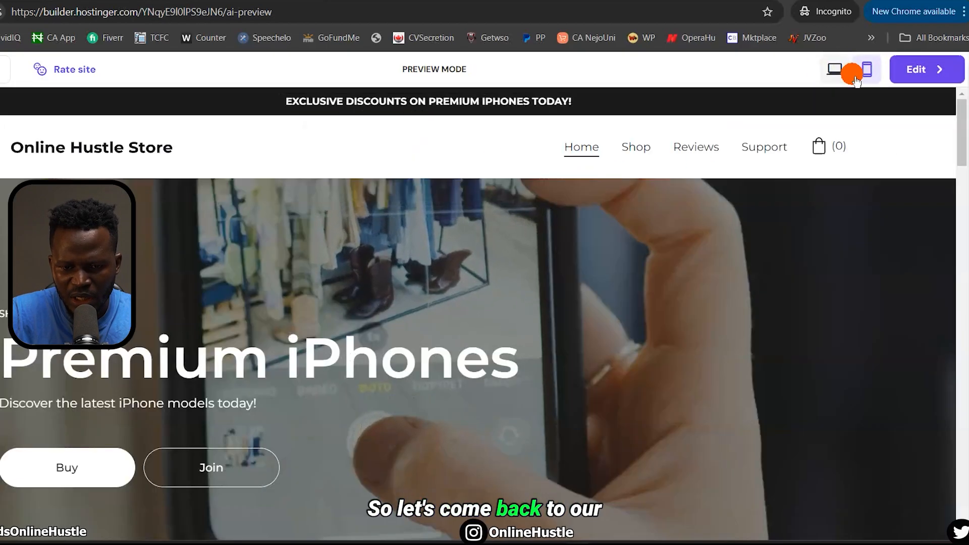
mouse_move(919, 73)
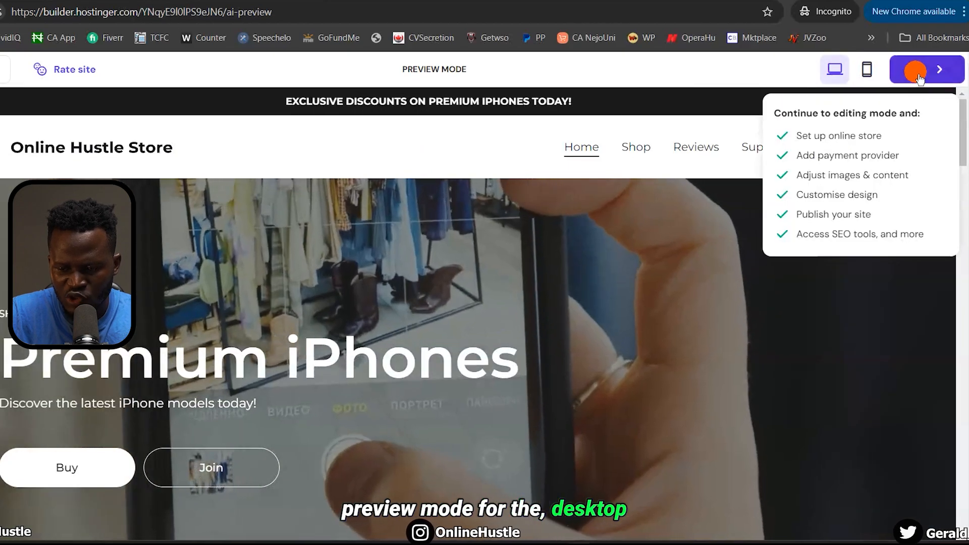
left_click(919, 74)
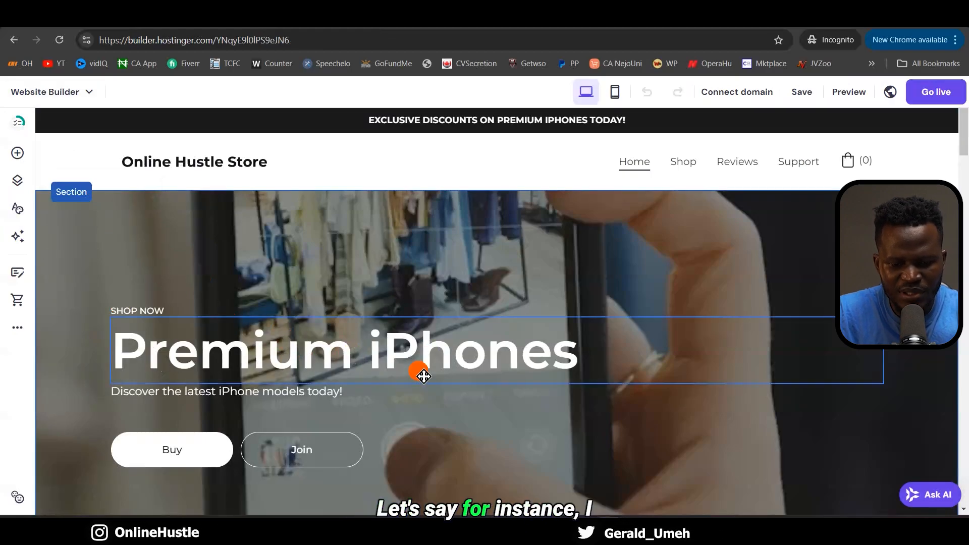
Change the hero heading from 'Premium iPhones' to 'Quality iPhones'
left_click(370, 362)
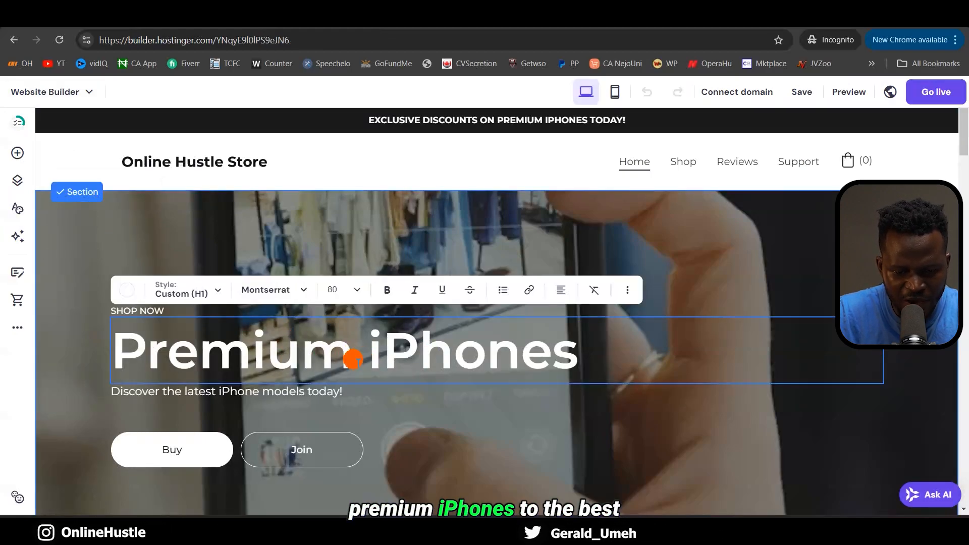
left_click_drag(362, 359, 122, 356)
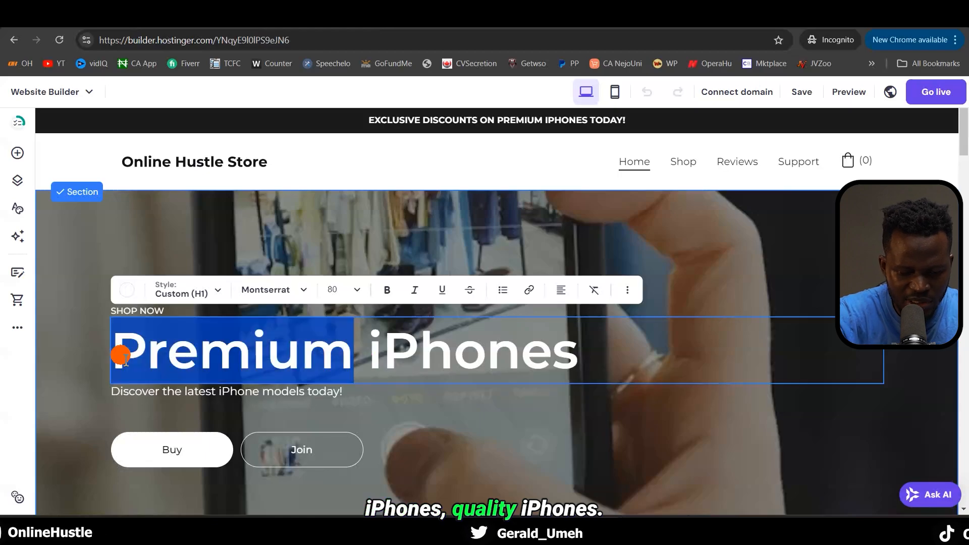
type("Quality")
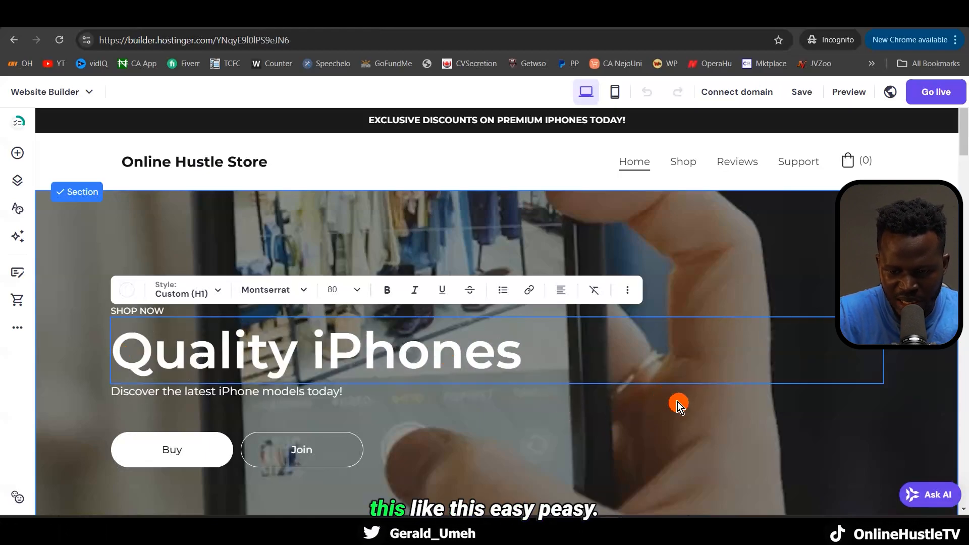
key("Escape")
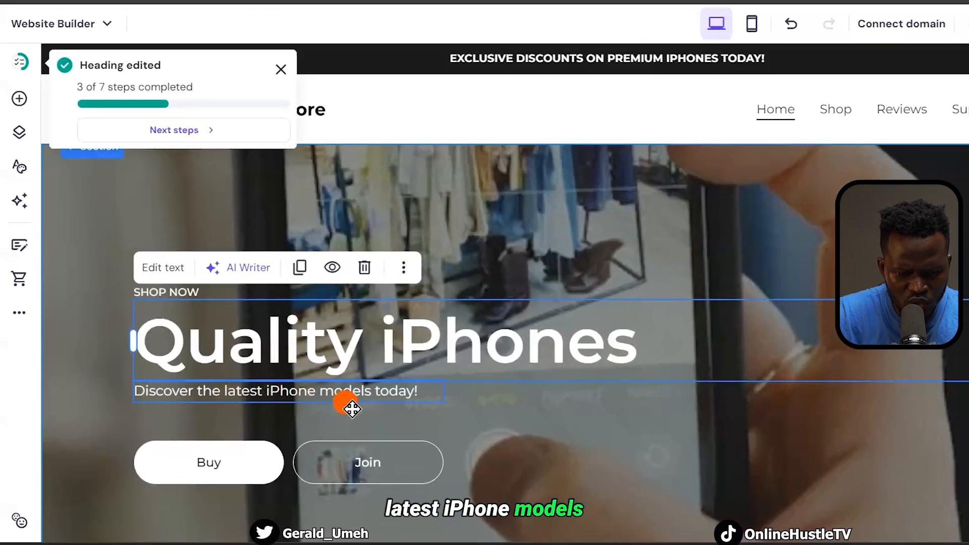
Reword the hero subtitle to 'Discover the Best iPhone models today!'
left_click(273, 402)
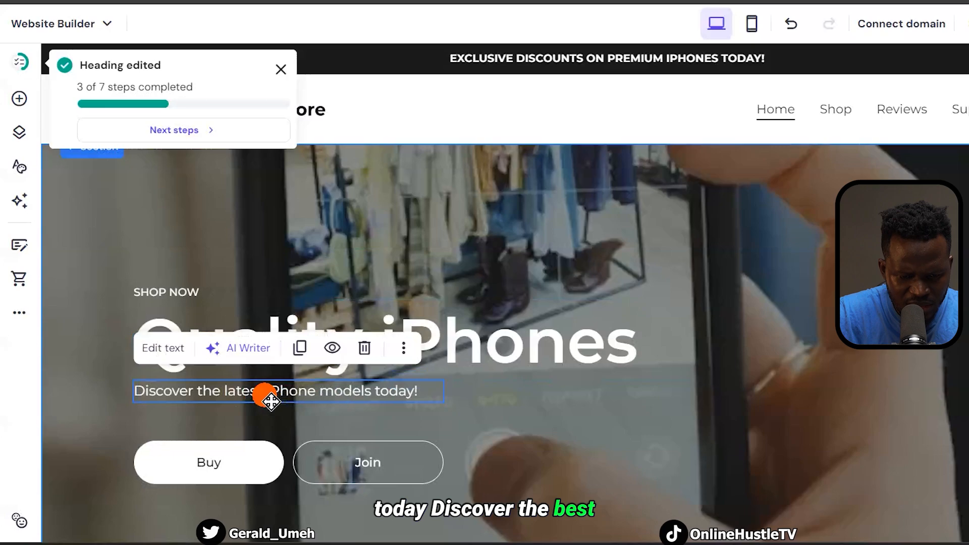
left_click(270, 399)
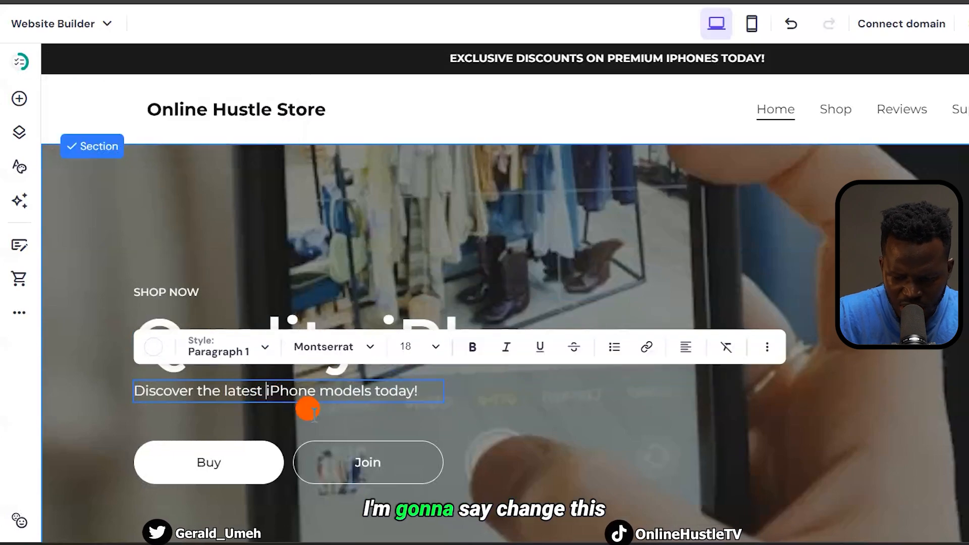
key("BackSpace")
key("BackSpace")
key("BackSpace")
key("BackSpace")
key("BackSpace")
key("BackSpace")
key("BackSpace")
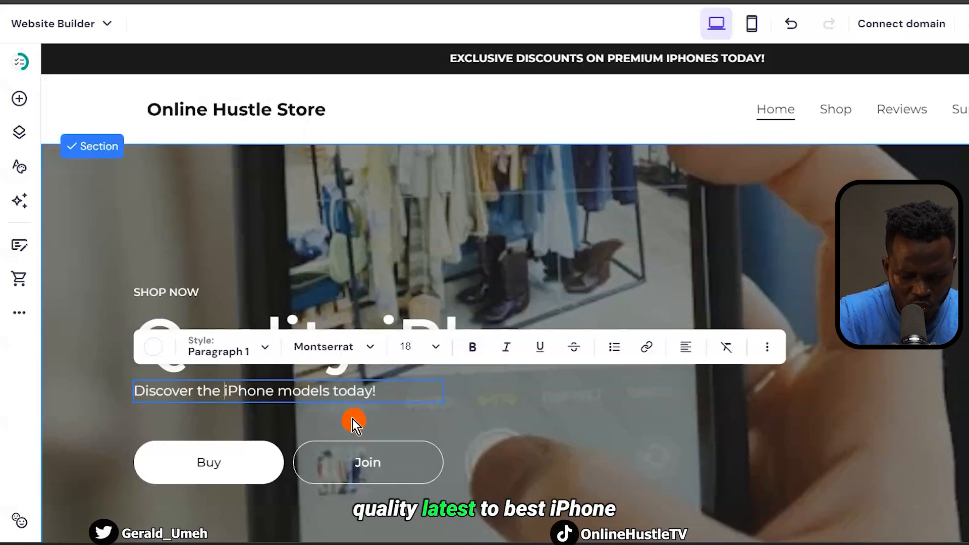
type("Best")
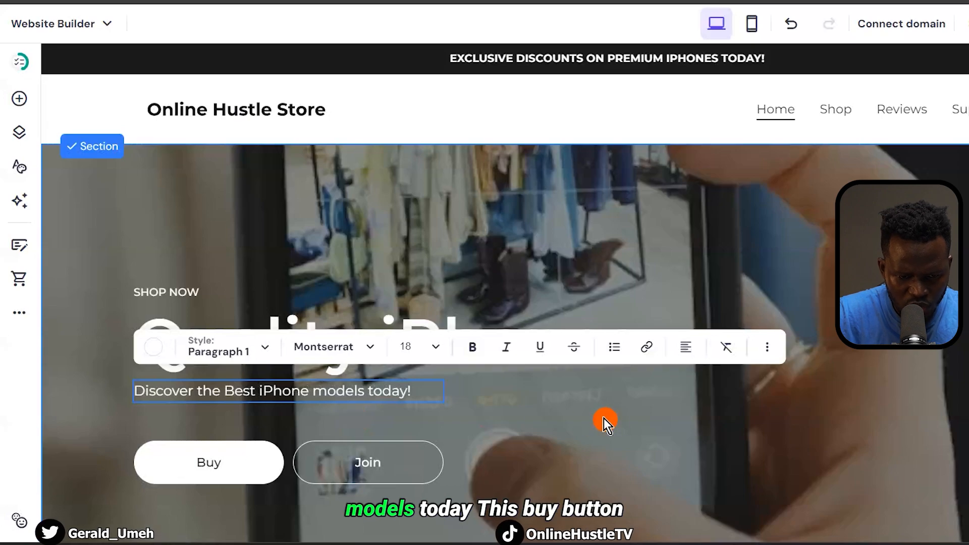
left_click(612, 418)
scroll(612, 418, "down", 2)
left_click(228, 341)
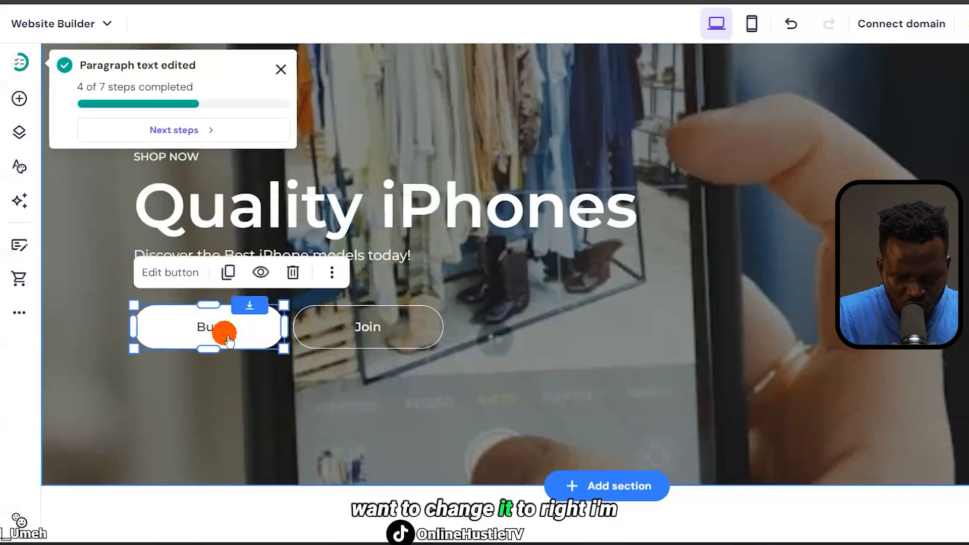
left_click(536, 302)
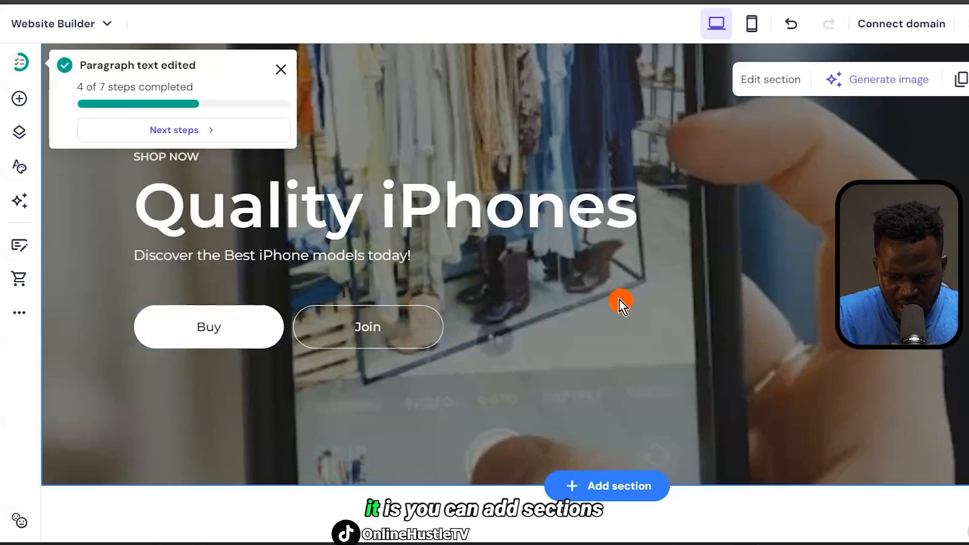
Paste a detailed iPhone 12 description (6.1-inch display, A14 chip, 5G) over the card's text
scroll(621, 301, "down", 4)
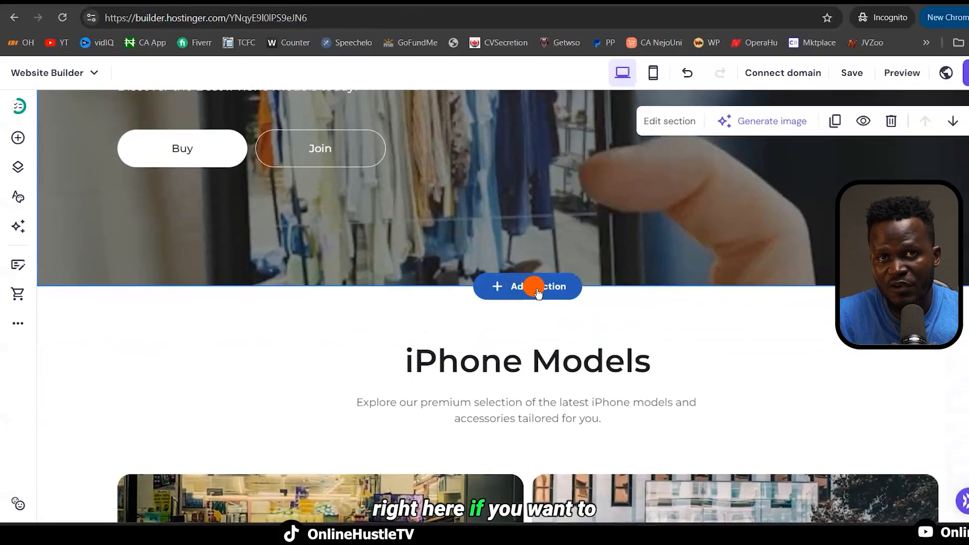
scroll(550, 290, "down", 5)
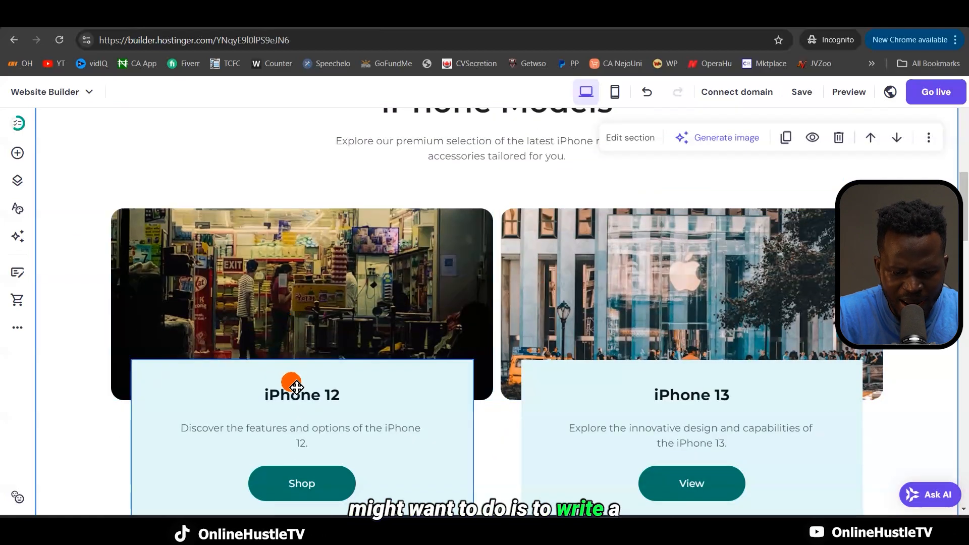
scroll(357, 417, "down", 2)
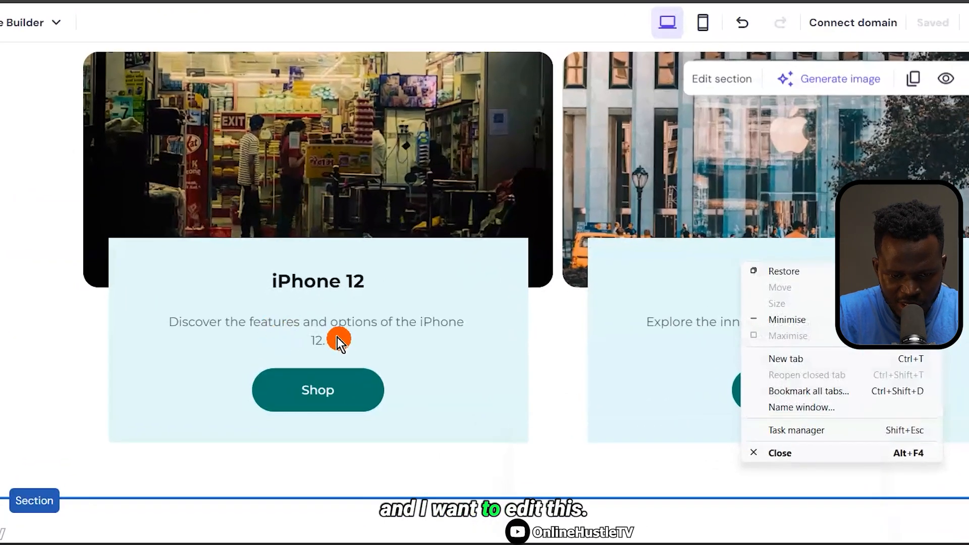
right_click(338, 342)
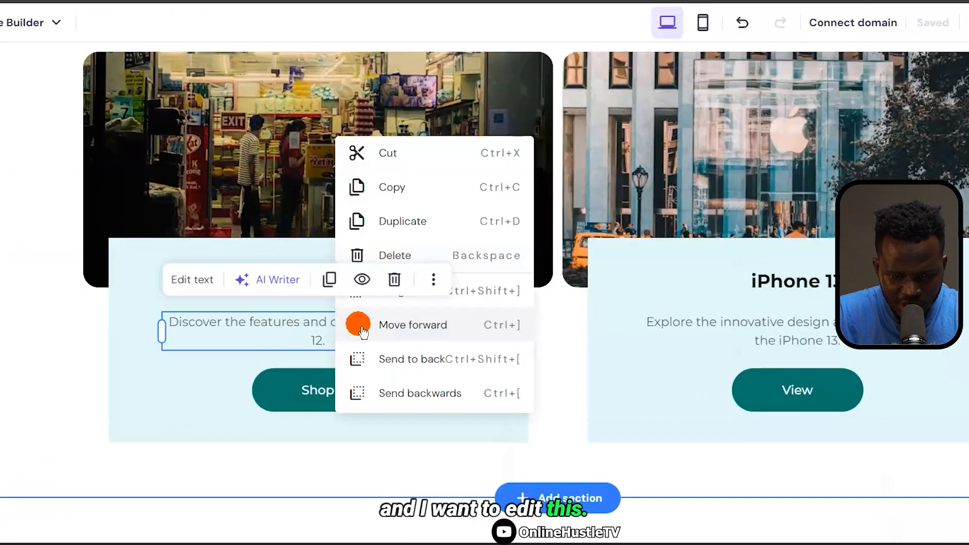
left_click(262, 338)
right_click(166, 323)
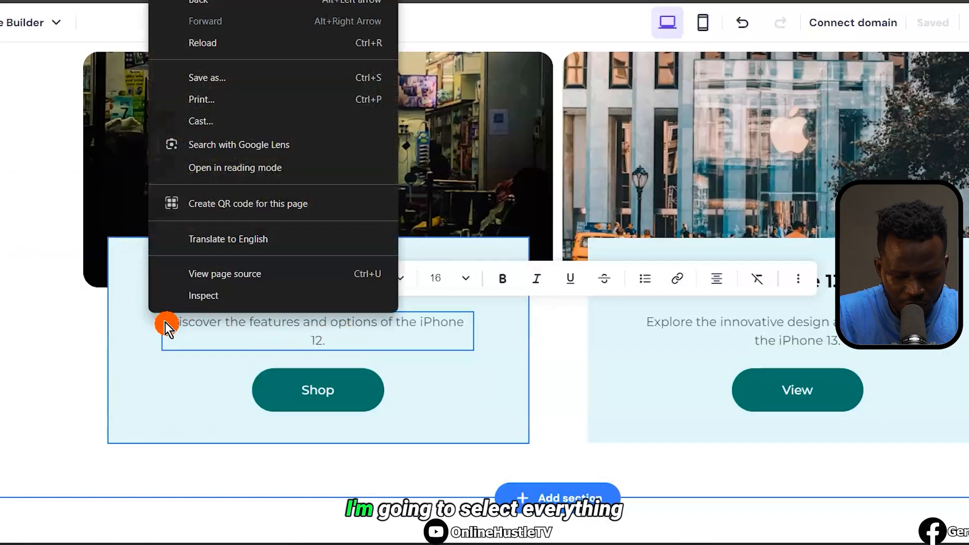
left_click(177, 328)
left_click_drag(259, 331, 349, 351)
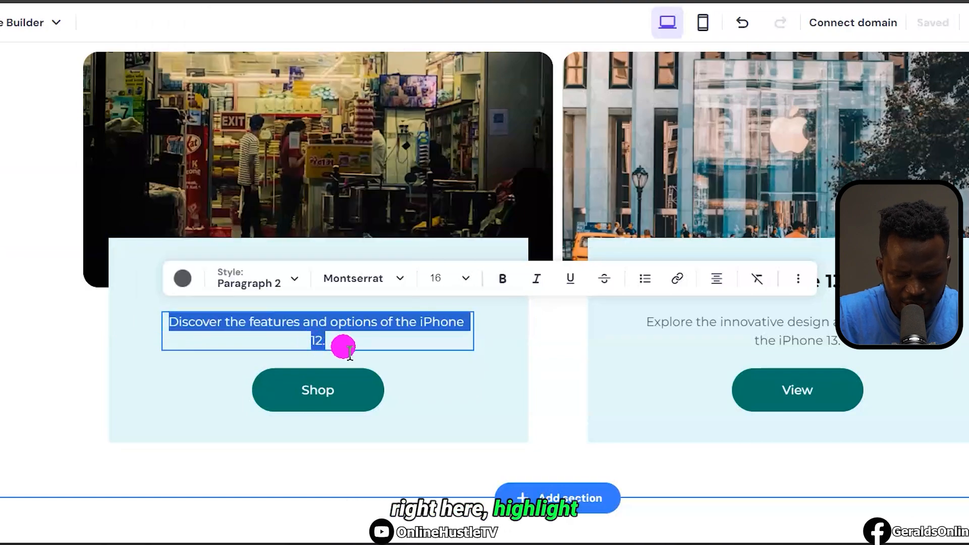
type("The iPhone 12 features a stunning 6.1-inch Super Retina XDR display, powered by the A14 Bionic chip for lightning-fast performance and efficiency. With 5G capability, a dual-camera system for pro-level photos, and a durable Ceramic Shield front cover, it's the perfect blend of power and style.")
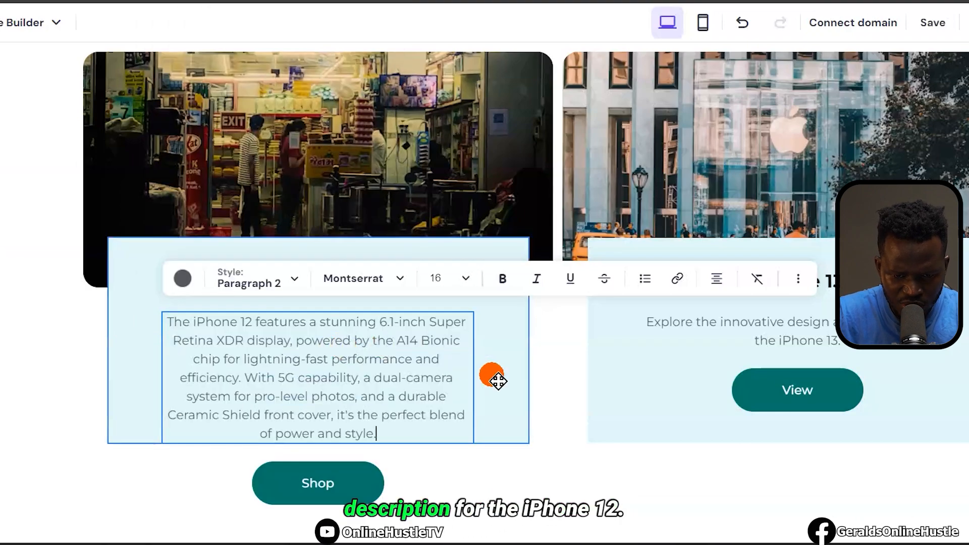
left_click(511, 382)
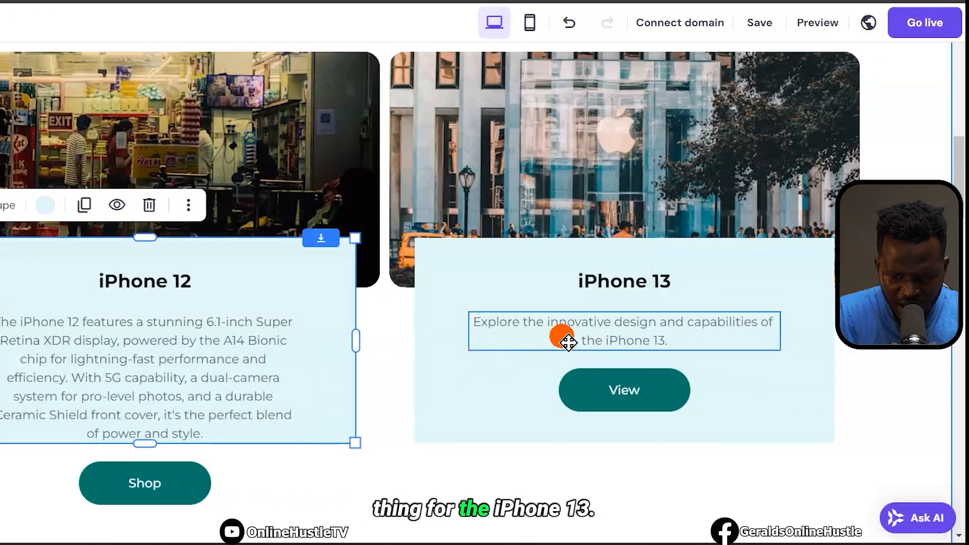
Rename the iPhone 13 card to iPhone 14 and paste its new A15 Bionic description
left_click(569, 344)
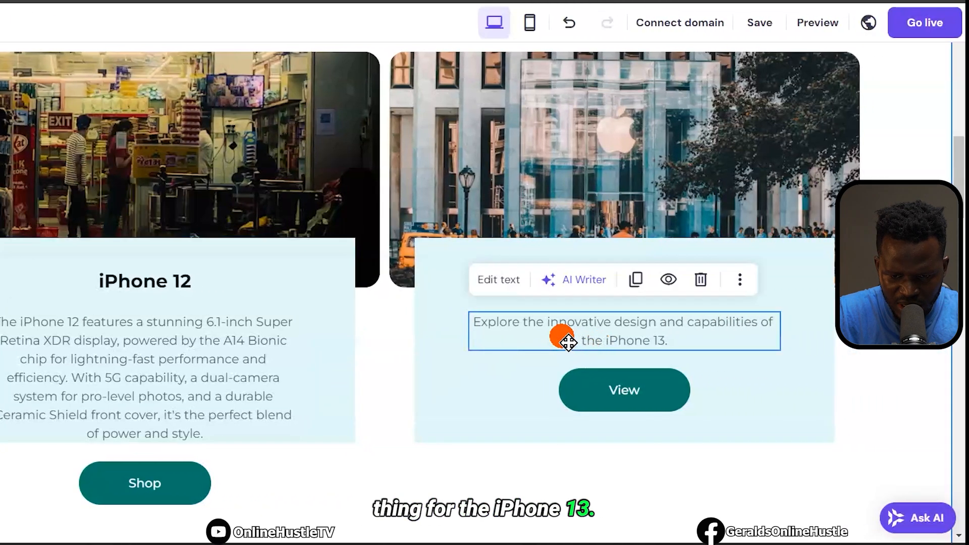
right_click(733, 371)
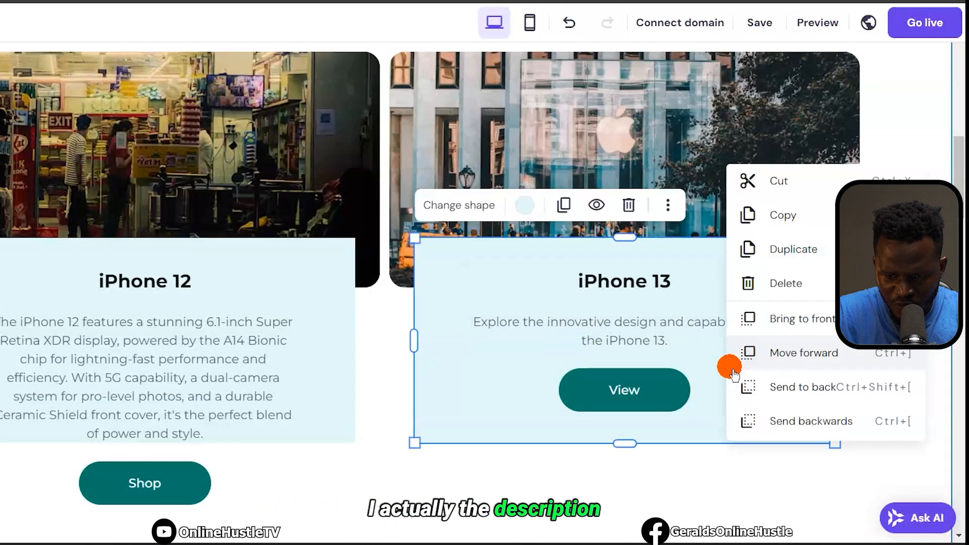
left_click(674, 283)
left_click(676, 284)
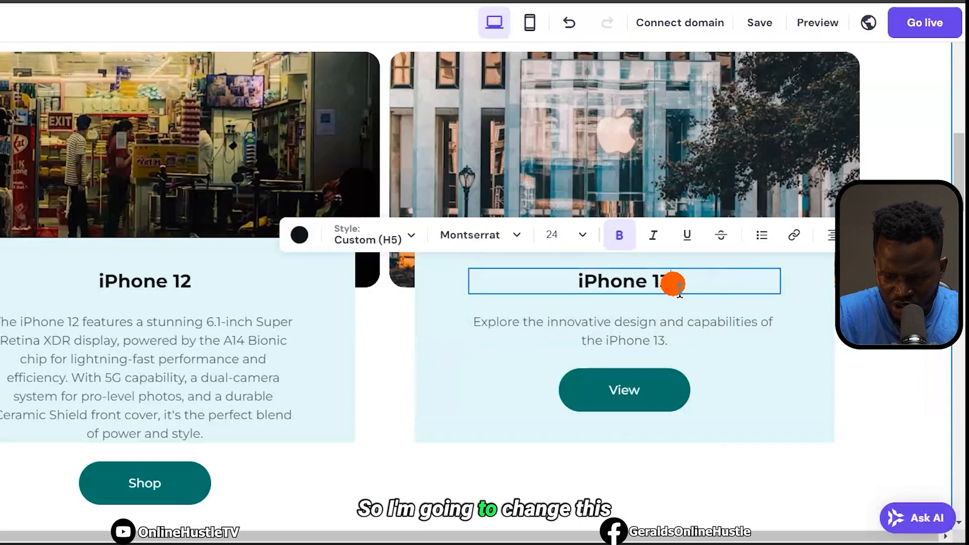
left_click(688, 348)
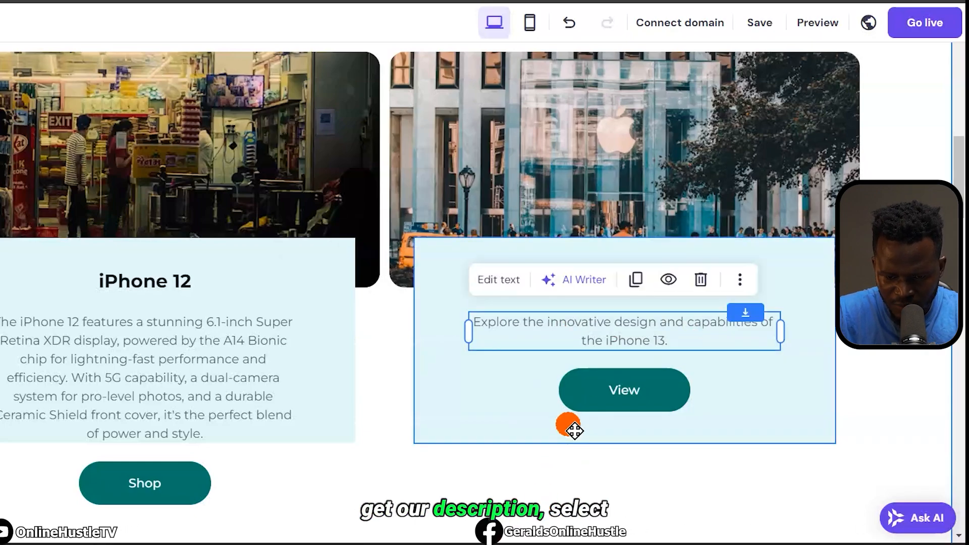
key("ctrl+z")
double_click(623, 341)
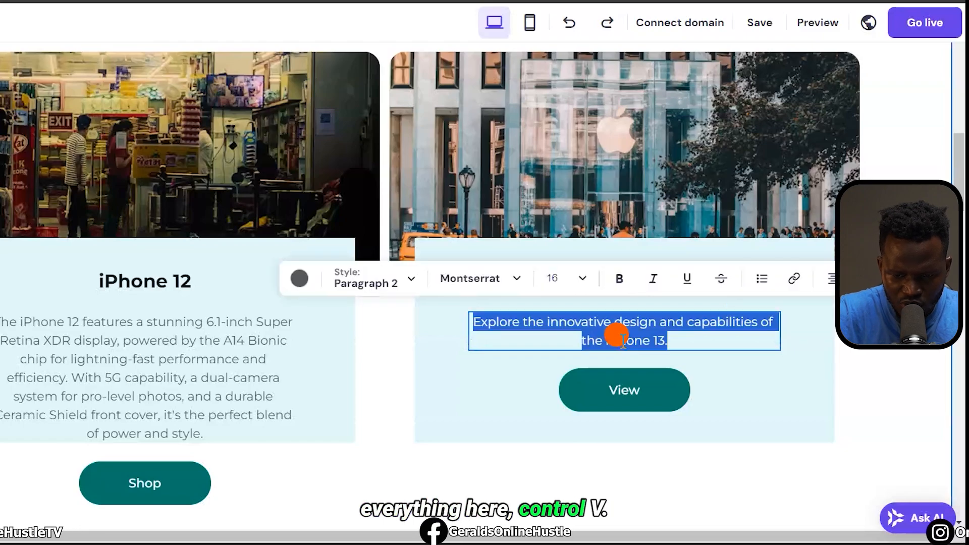
type("The iPhone 14 boasts a 6.1-inch Super Retina XDR display, enhanced by the powerful A15 Bionic chip for superior speed and performance. With advanced camera features, 5G connectivity, and crash detection safety, it delivers cutting-edge technology in a sleek and durable design.")
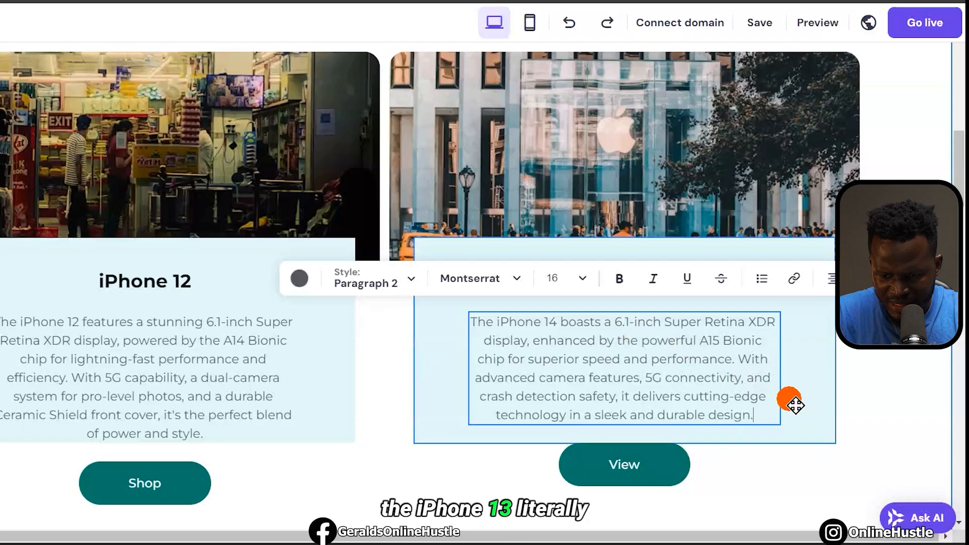
left_click(805, 407)
Extend the iPhone 14 card to fit its text and adjust the iPhone 12 card
double_click(675, 423)
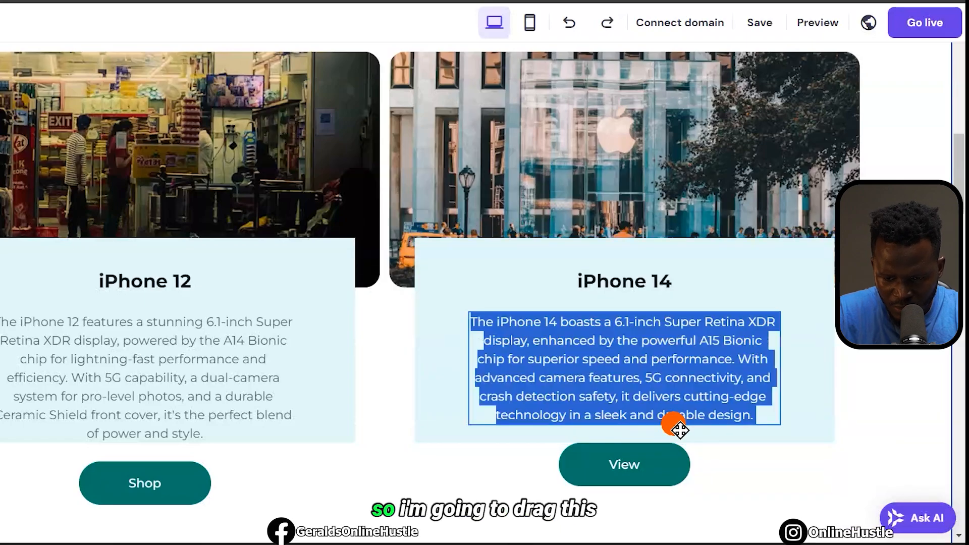
left_click(642, 450)
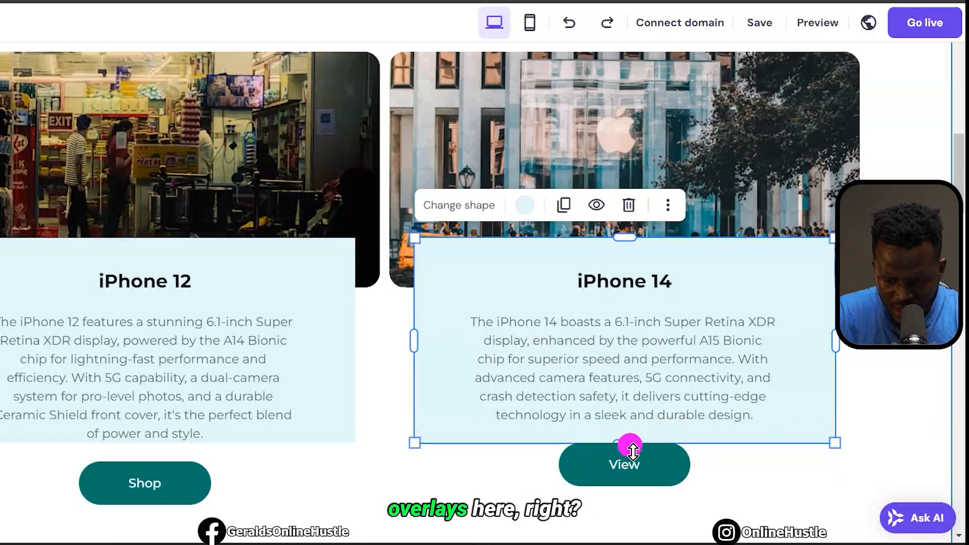
left_click_drag(631, 446, 633, 469)
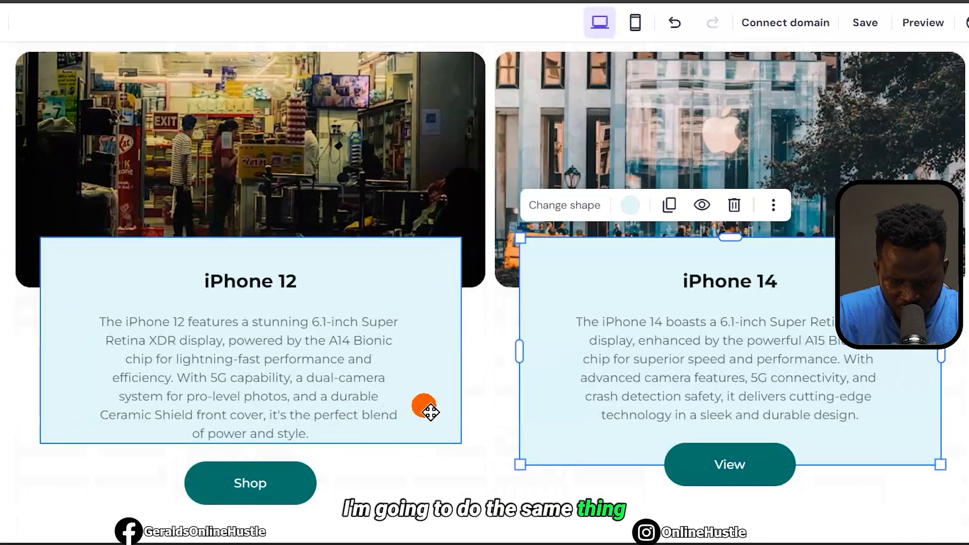
left_click(364, 409)
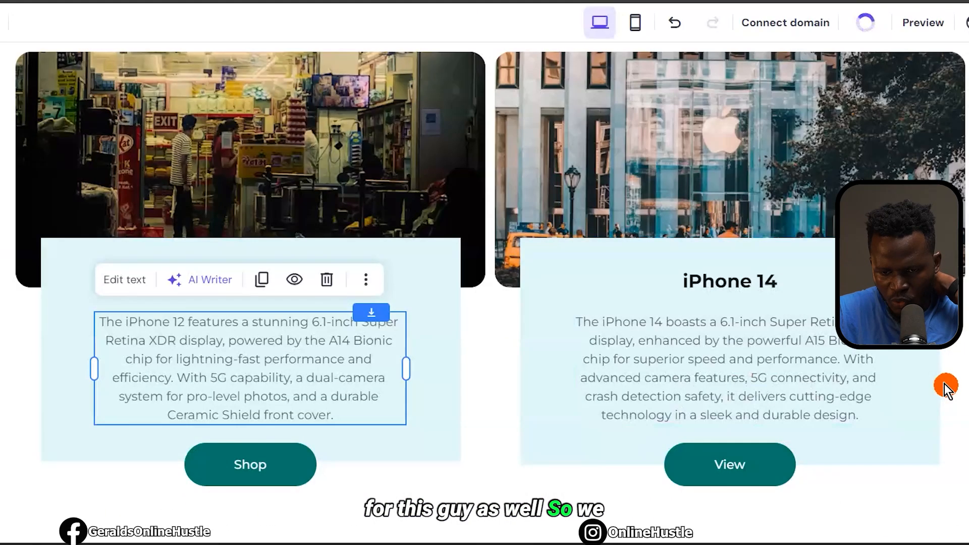
left_click(945, 385)
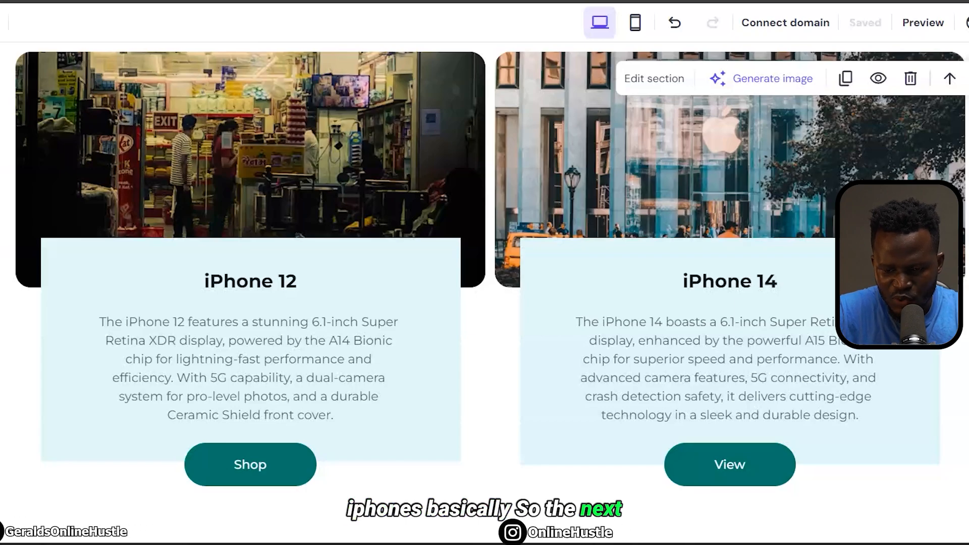
scroll(703, 169, "down", 2)
scroll(703, 169, "up", 4)
left_click(700, 166)
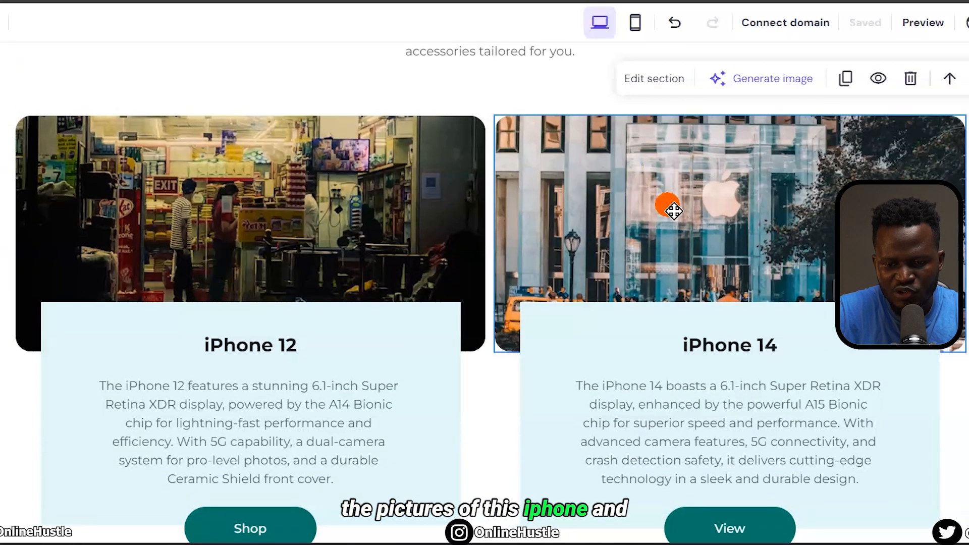
left_click(275, 182)
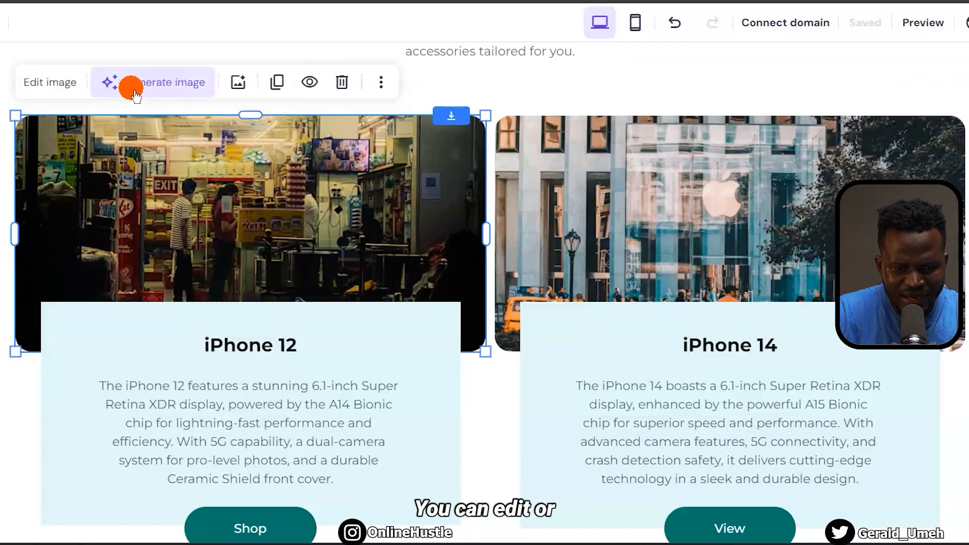
Generate AI images for the iPhone 12 card and apply the second result
left_click(185, 88)
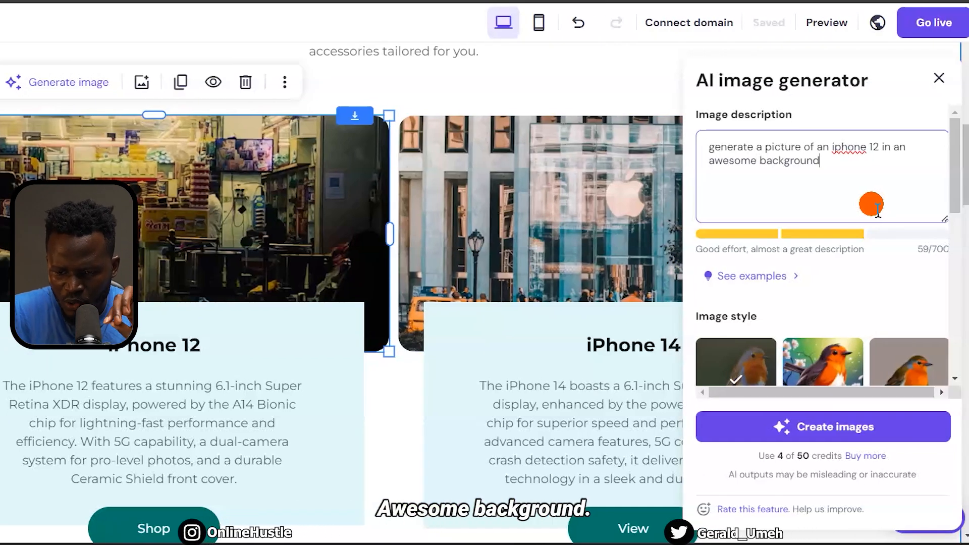
left_click(816, 427)
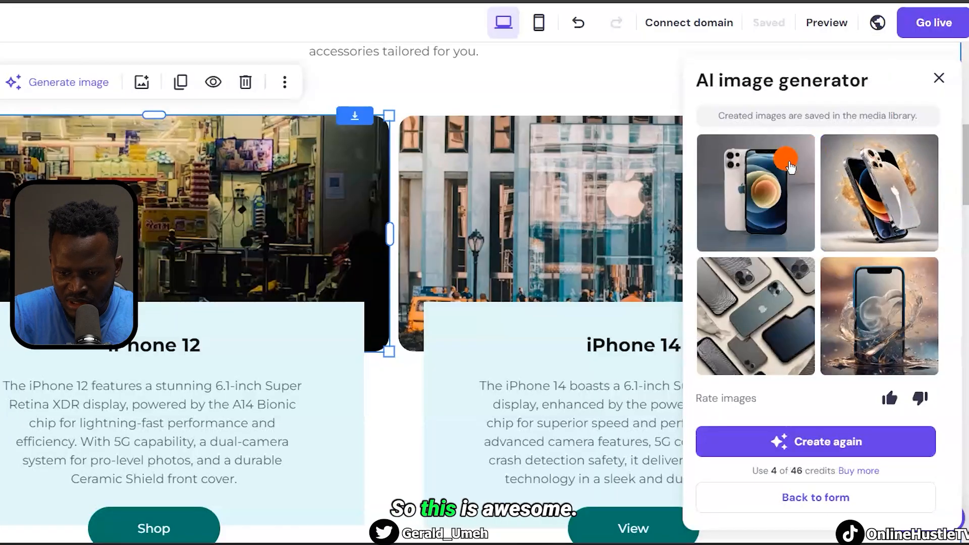
left_click(891, 208)
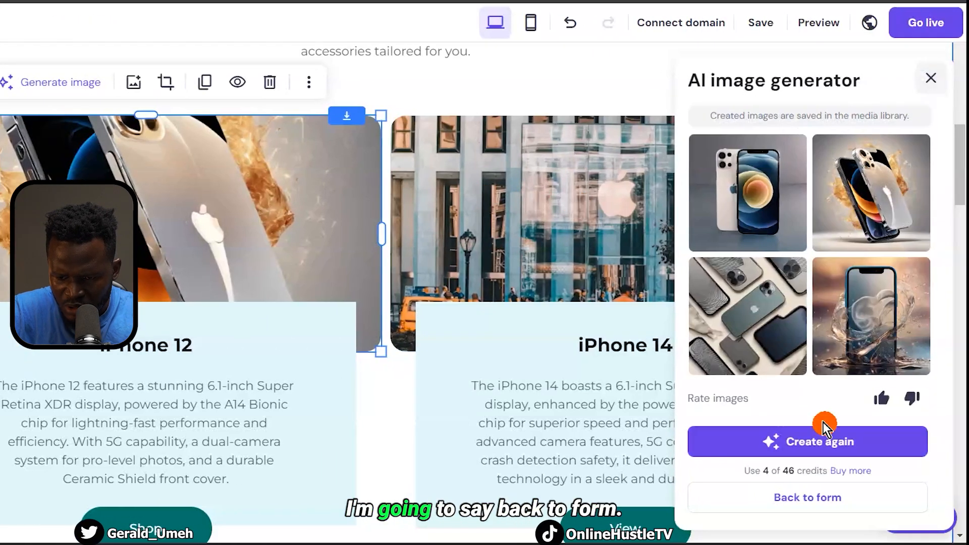
Reuse the image prompt to generate an iPhone 14 picture and apply the bottom-right result
left_click(807, 515)
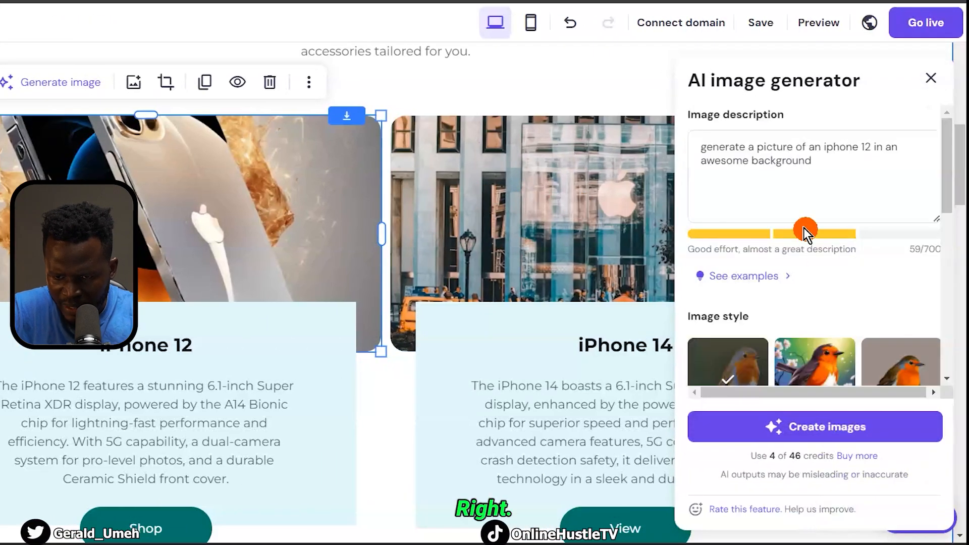
left_click(752, 169)
key("ctrl+a")
key("ctrl+c")
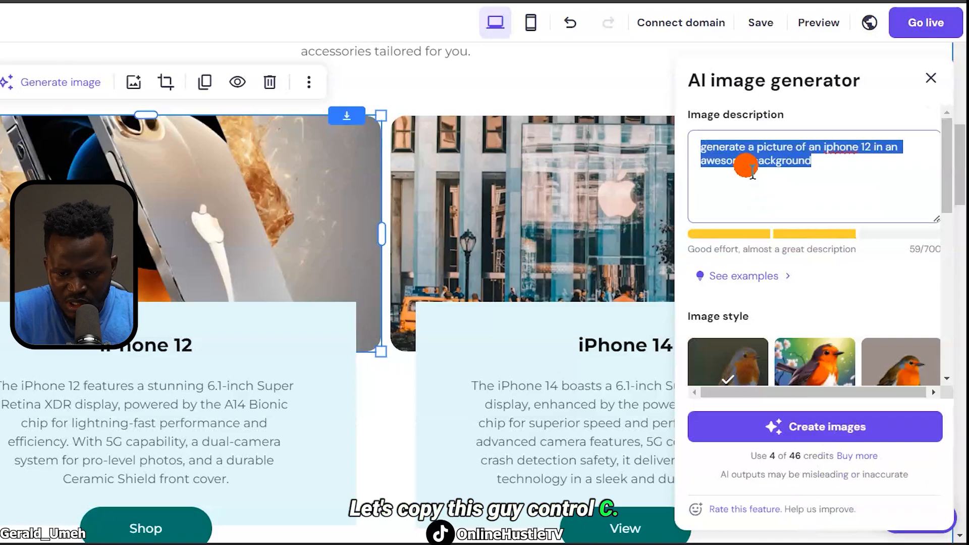
left_click(575, 186)
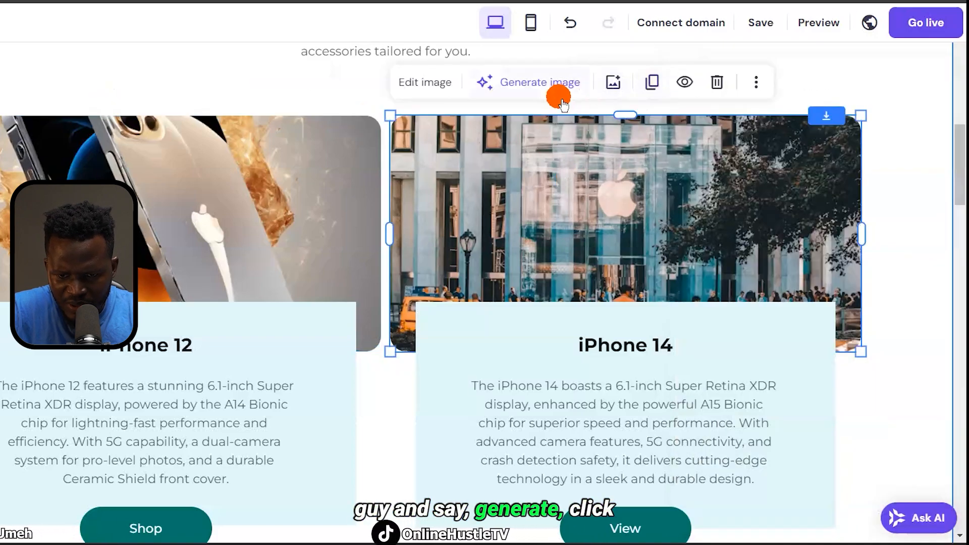
left_click(535, 84)
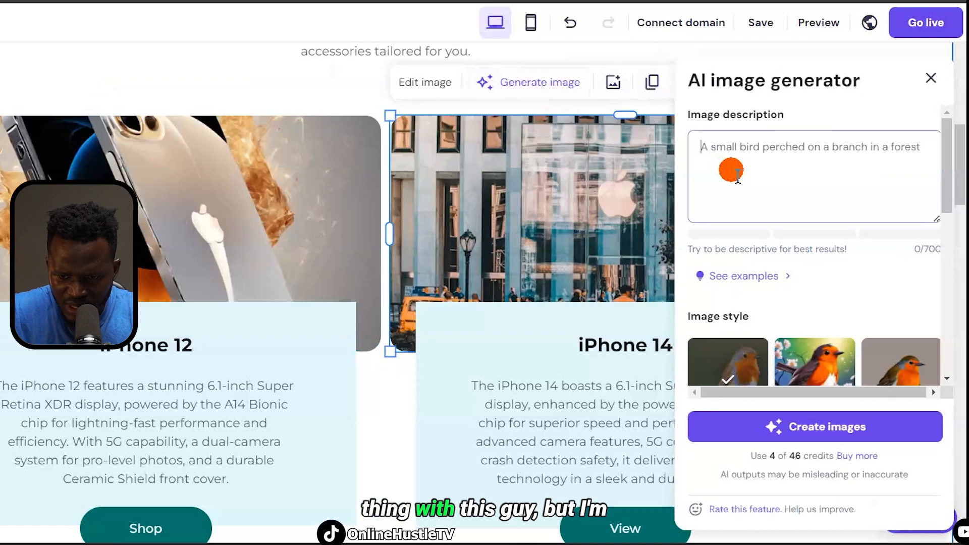
key("ctrl+v")
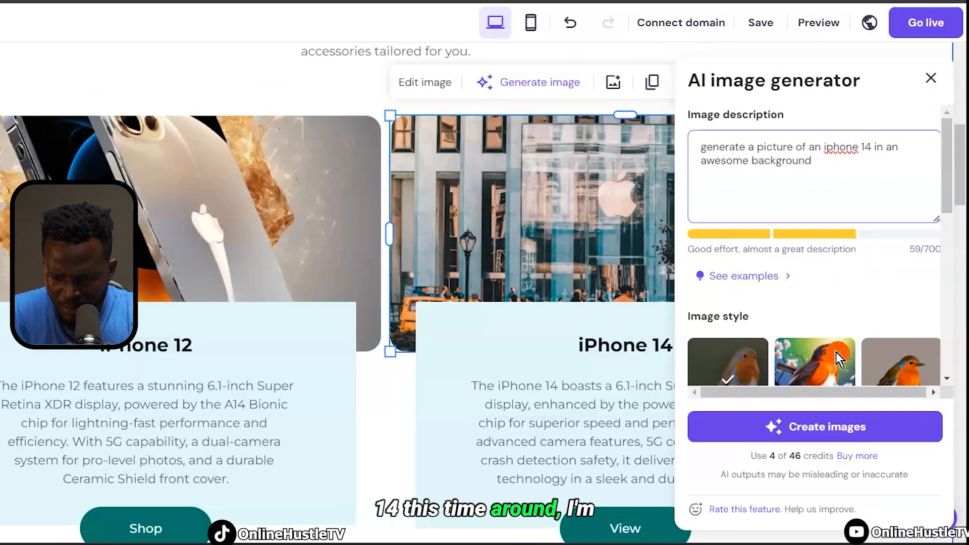
left_click(802, 437)
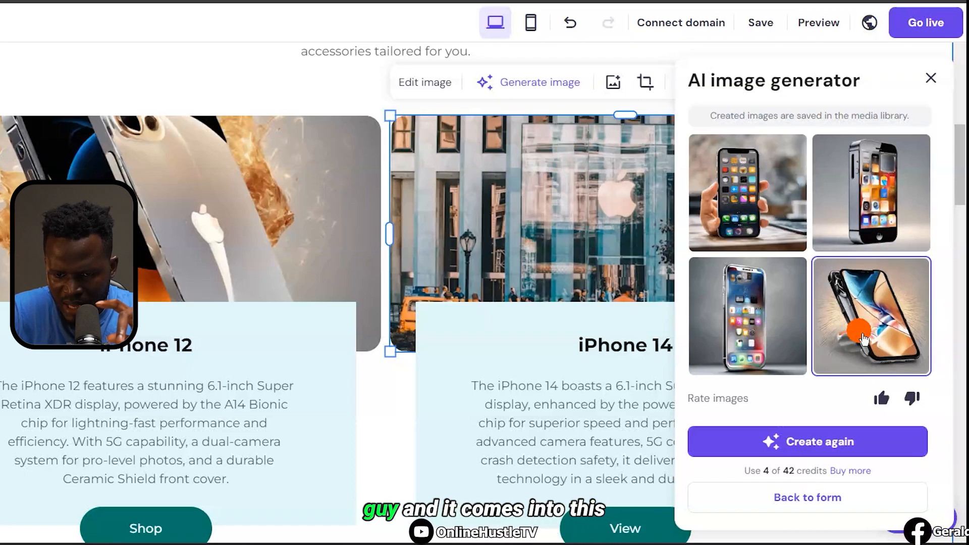
left_click(864, 339)
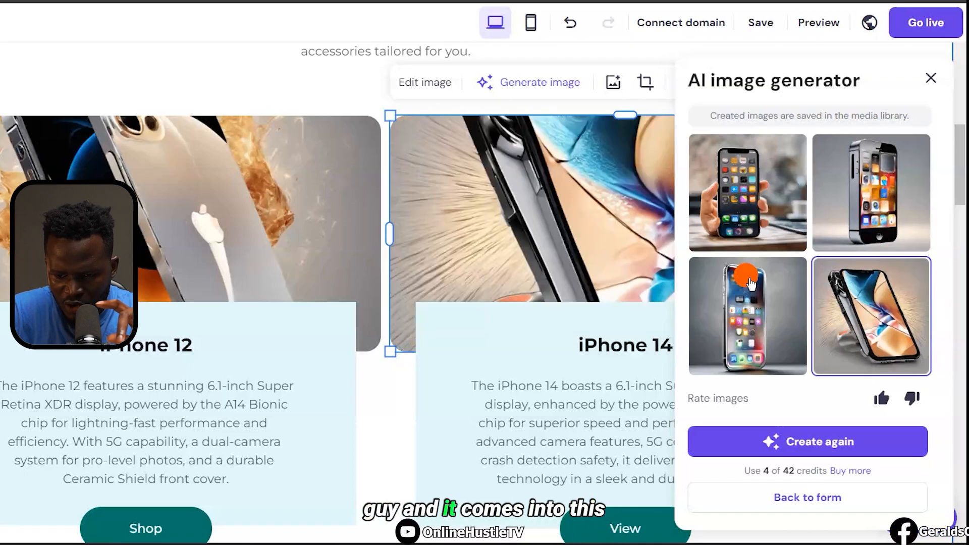
left_click(808, 505)
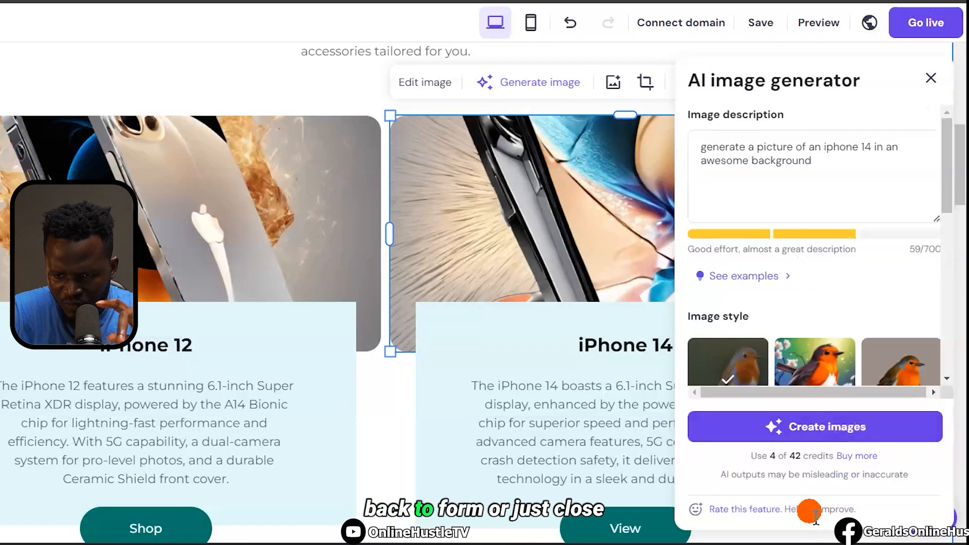
left_click(933, 85)
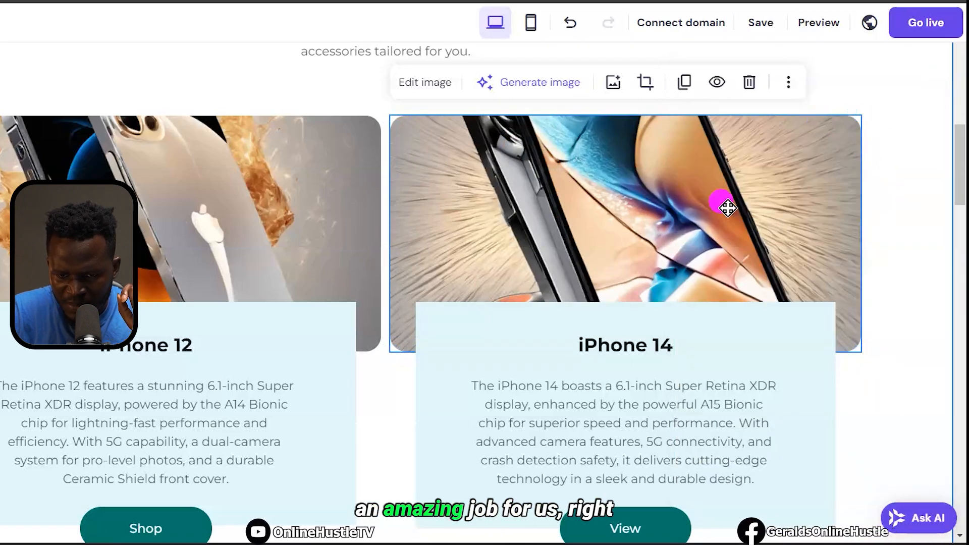
scroll(887, 240, "down", 4)
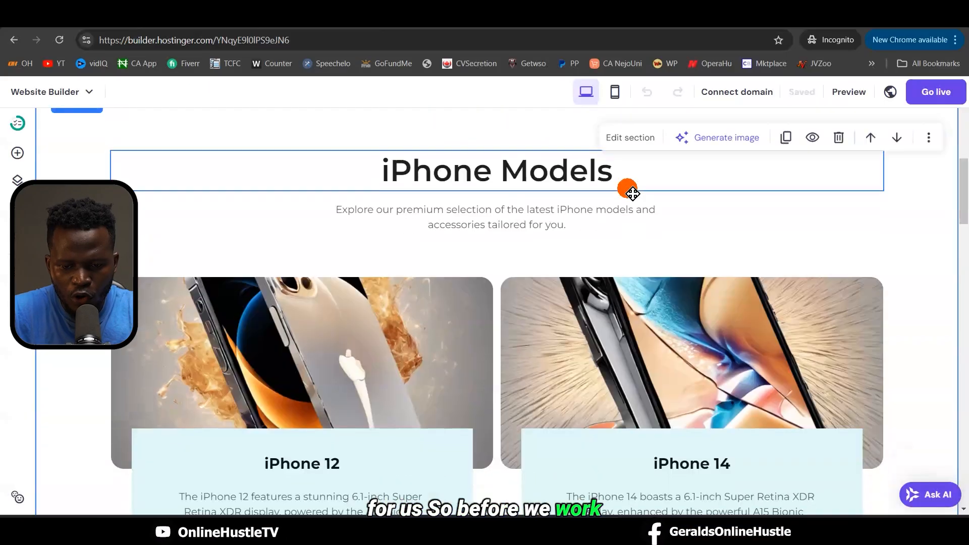
Open the header's Logo settings and launch 'Use AI to create a unique logo'
scroll(631, 192, "down", 5)
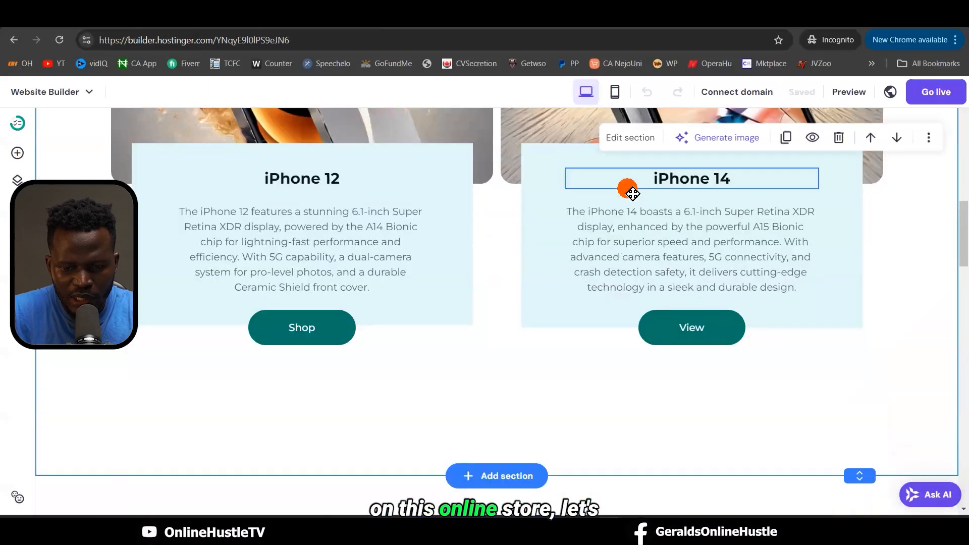
scroll(628, 190, "up", 12)
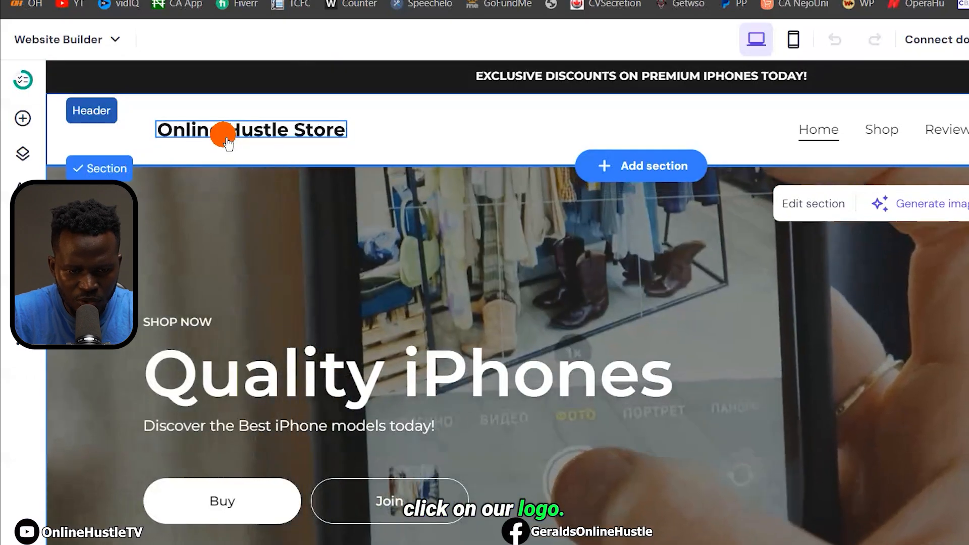
left_click(225, 141)
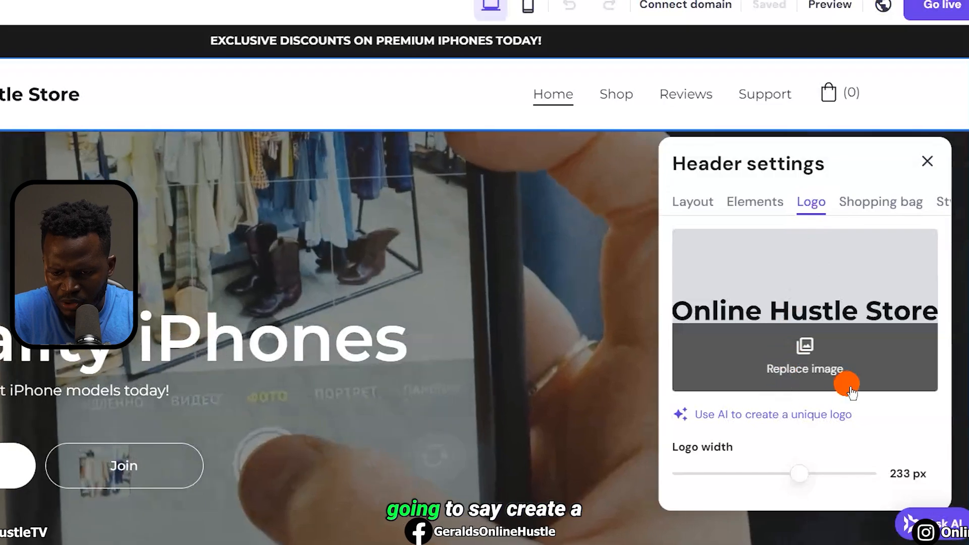
scroll(849, 385, "down", 2)
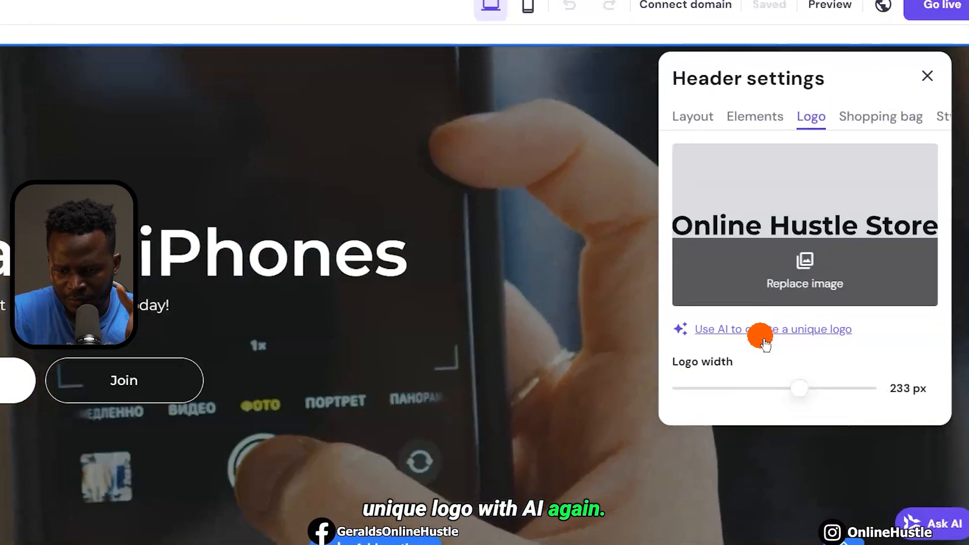
left_click(762, 337)
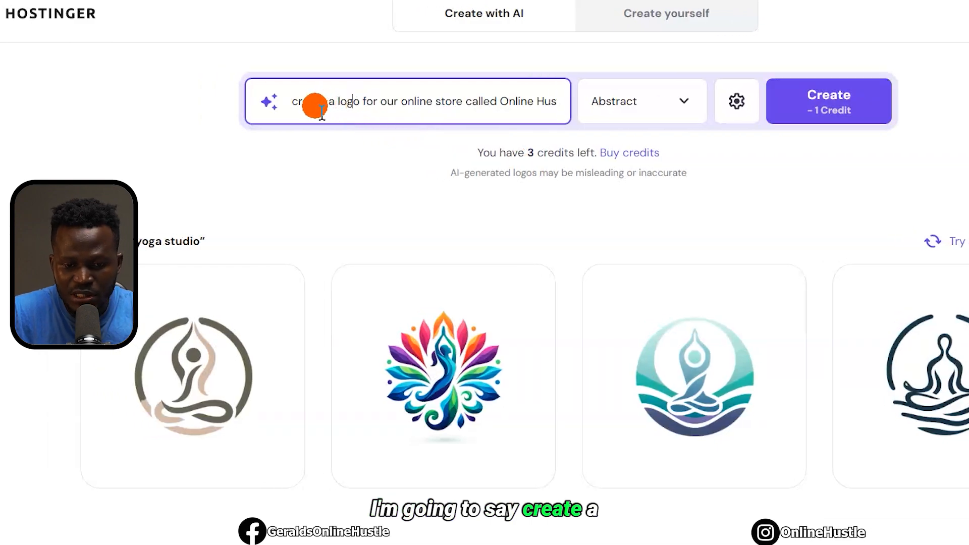
Generate logos from the store prompt in the Minimalistic style
left_click_drag(320, 111, 567, 109)
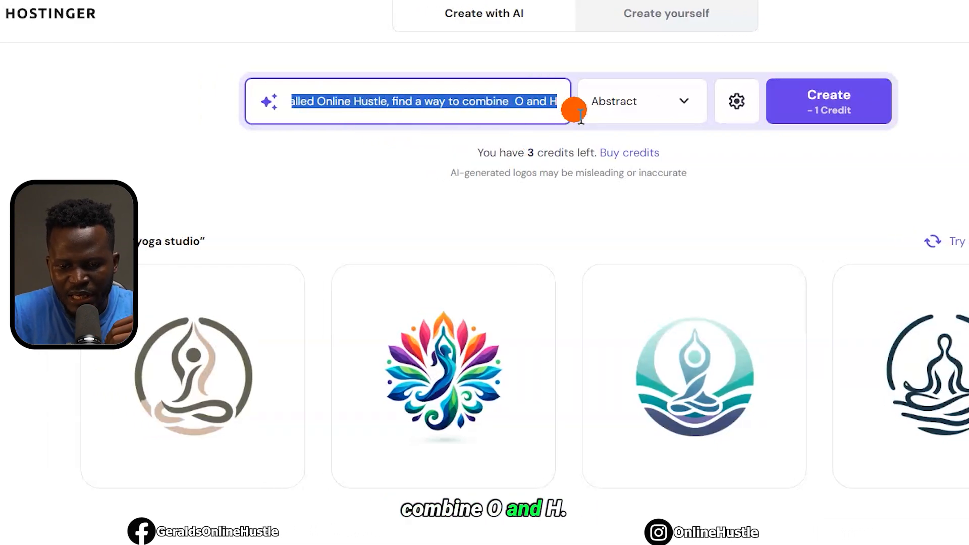
left_click(683, 105)
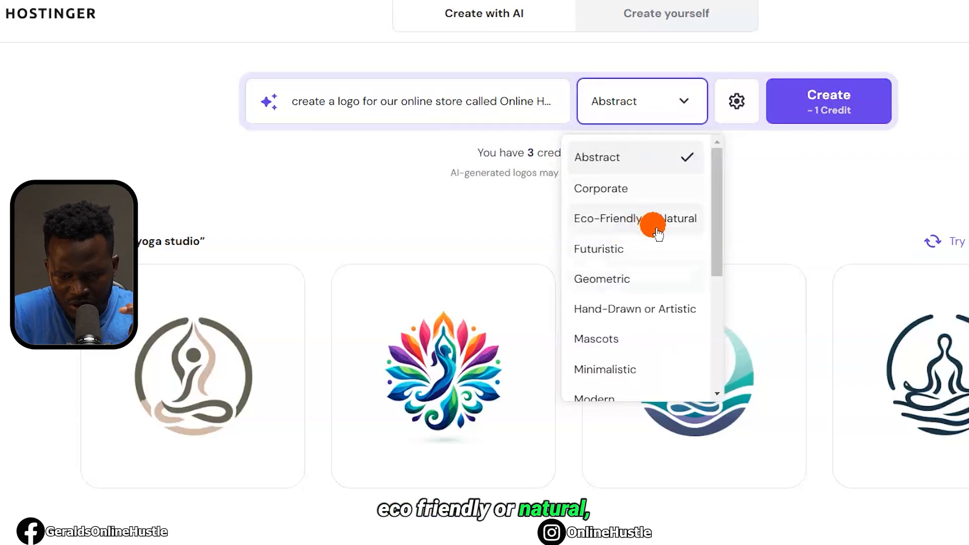
scroll(657, 232, "down", 3)
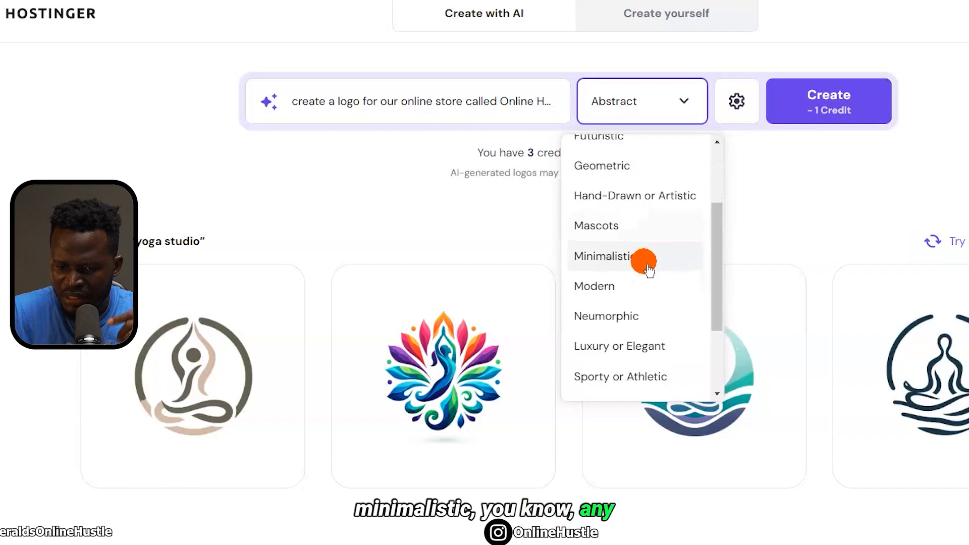
left_click(637, 277)
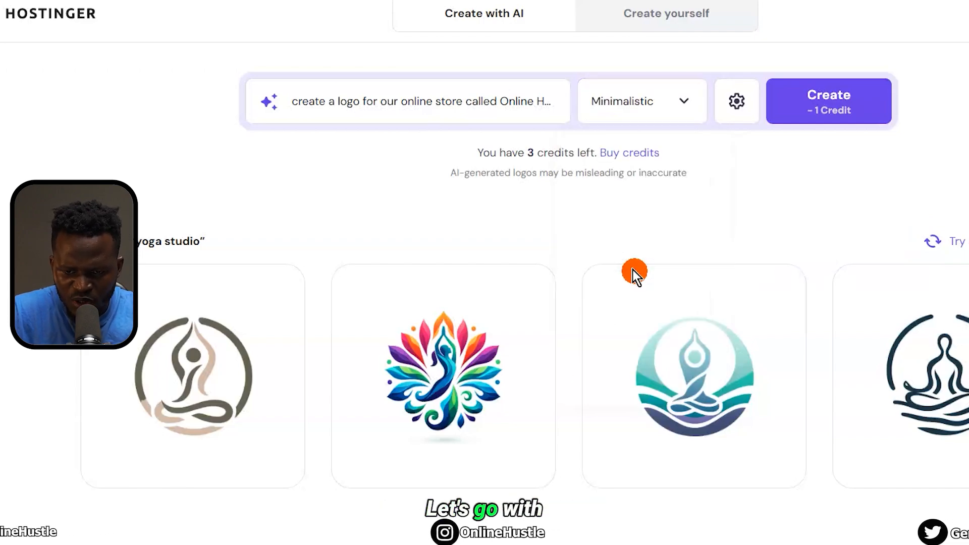
left_click(834, 110)
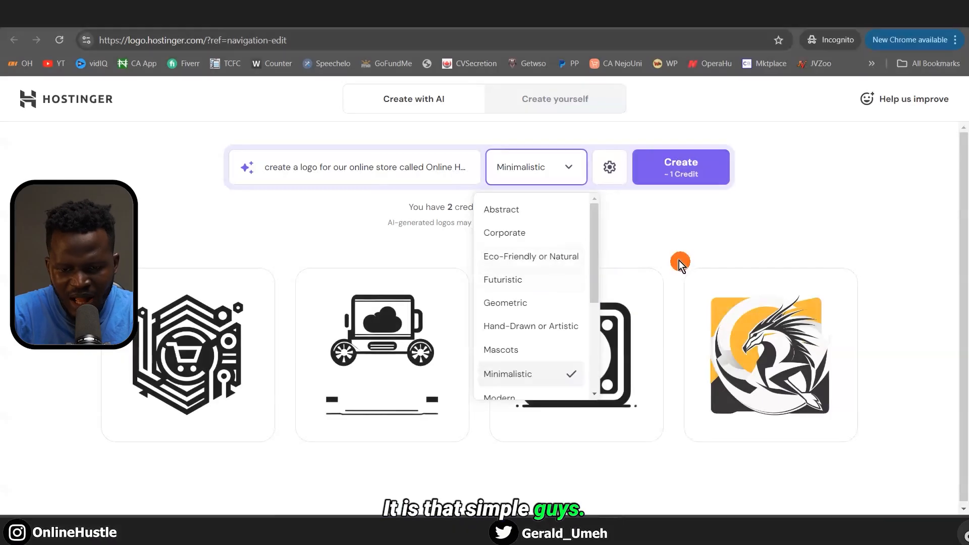
Regenerate the logos in Corporate style and download the first one as logo-files.zip
left_click(609, 188)
left_click(562, 170)
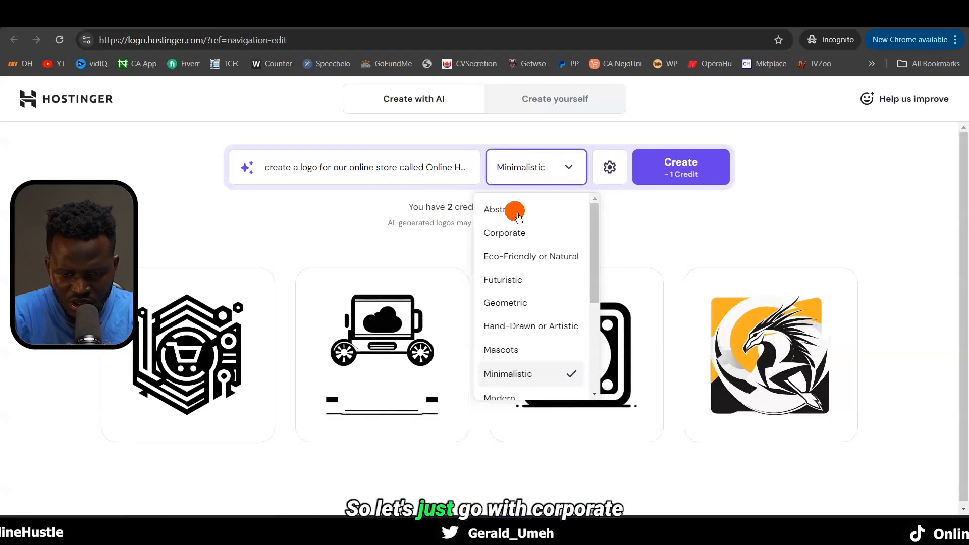
left_click(506, 244)
left_click(681, 161)
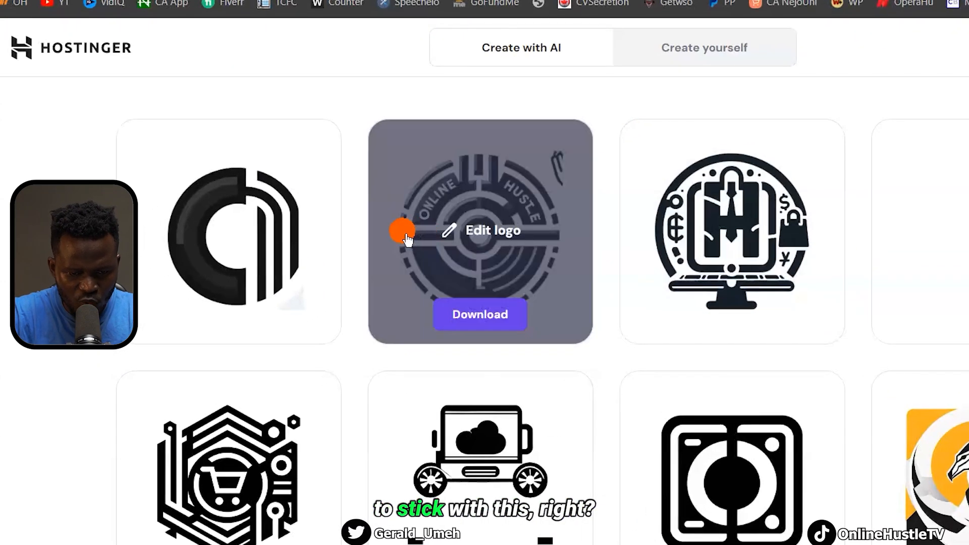
mouse_move(211, 295)
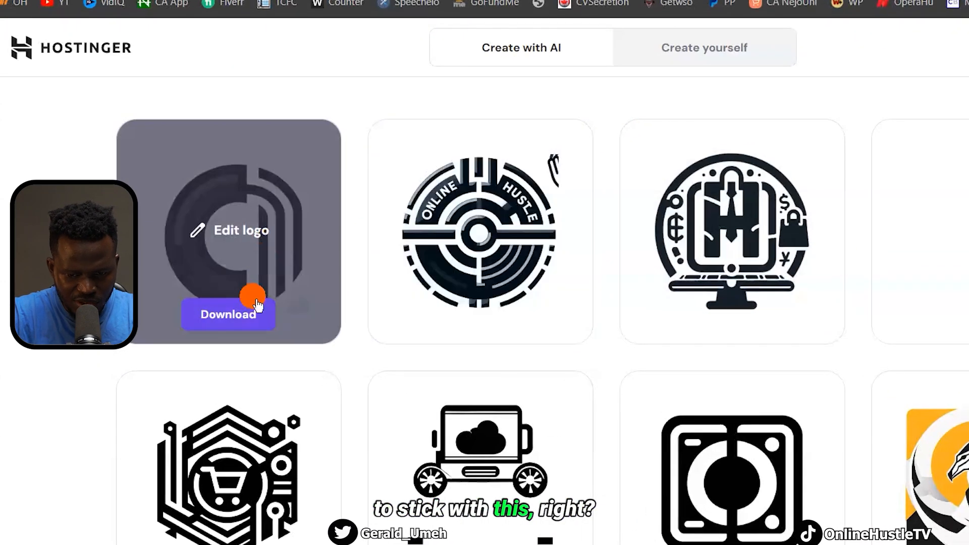
left_click(231, 317)
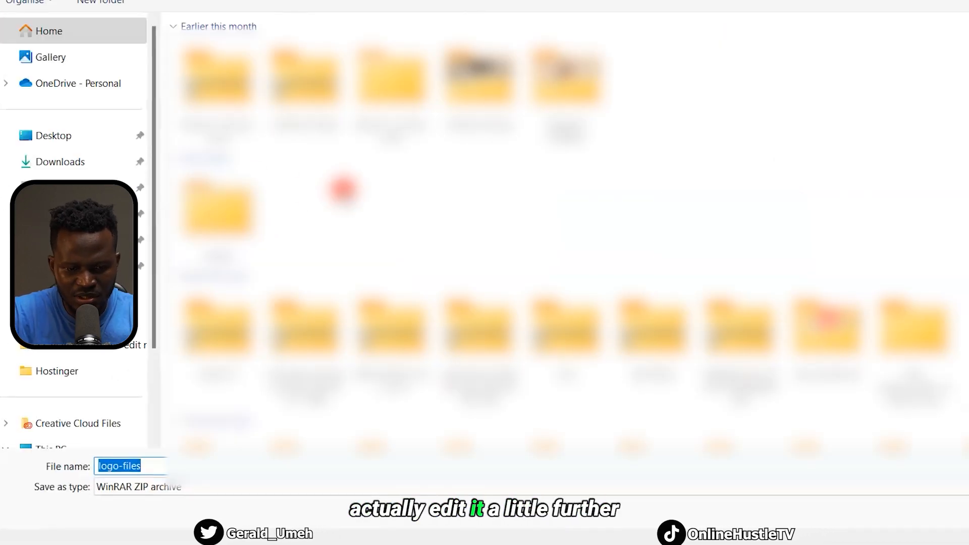
left_click(859, 511)
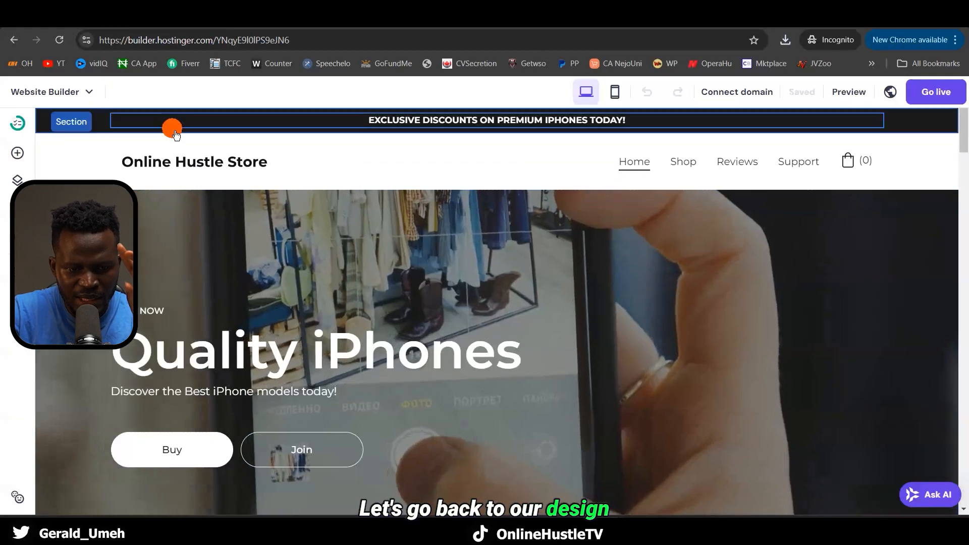
Upload the new logo and favicon-32x32 files as the header logo's replacement image
left_click(173, 161)
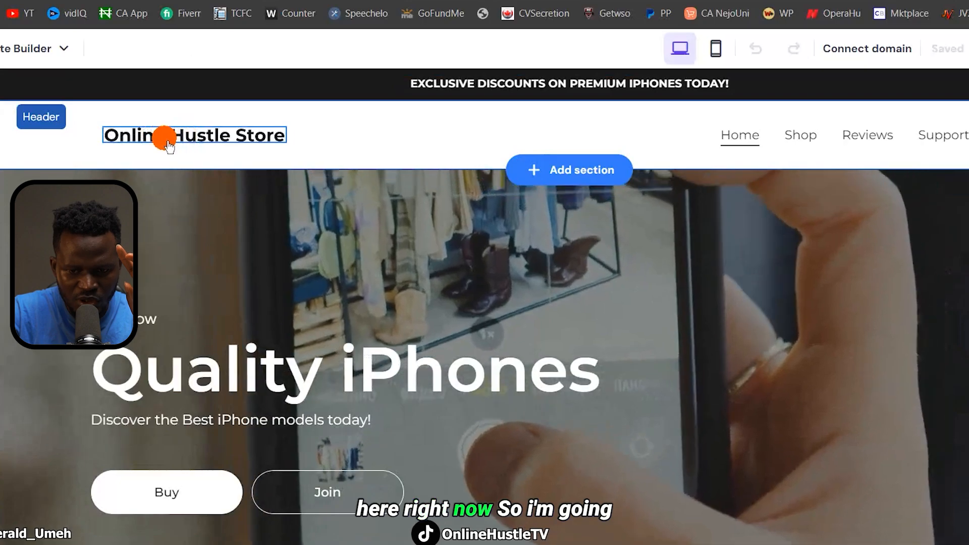
left_click(168, 144)
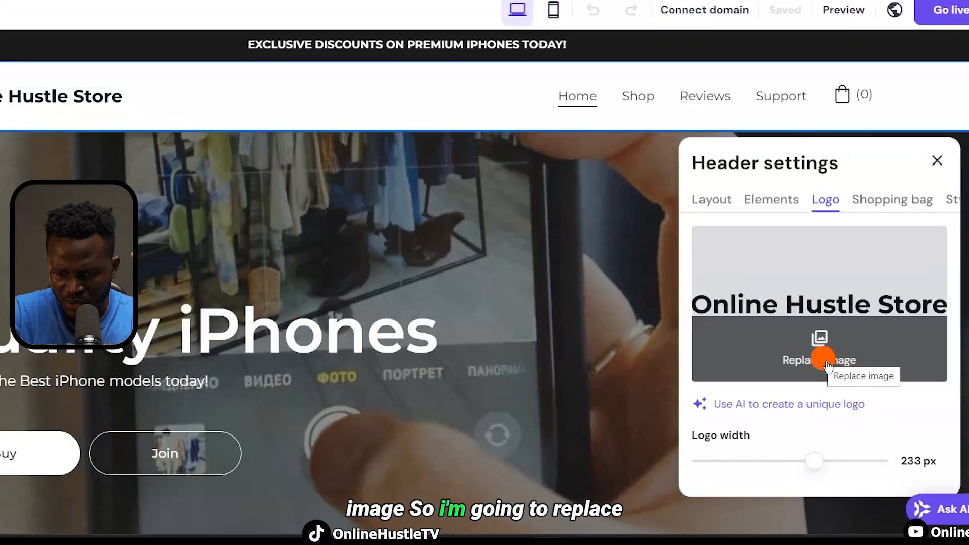
left_click(827, 362)
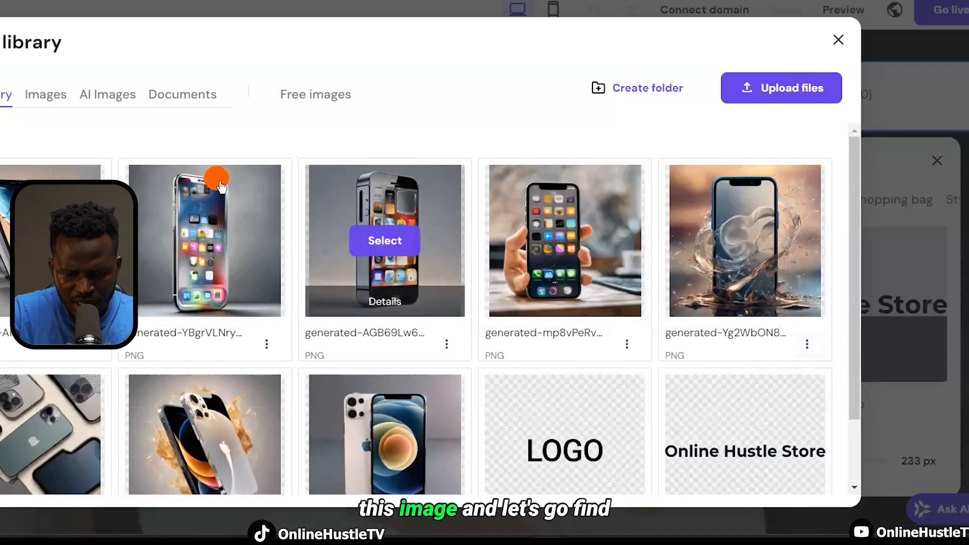
scroll(476, 297, "down", 2)
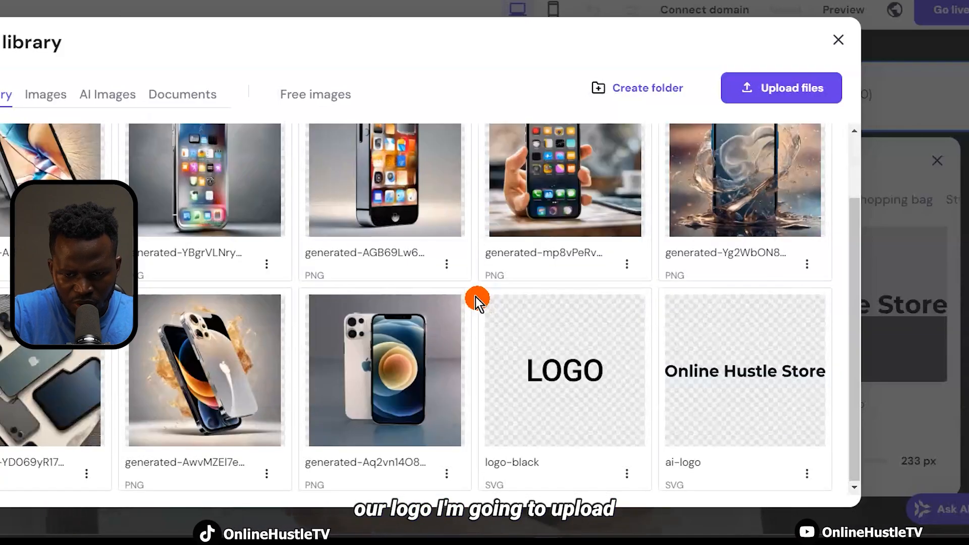
scroll(476, 297, "up", 2)
left_click(783, 91)
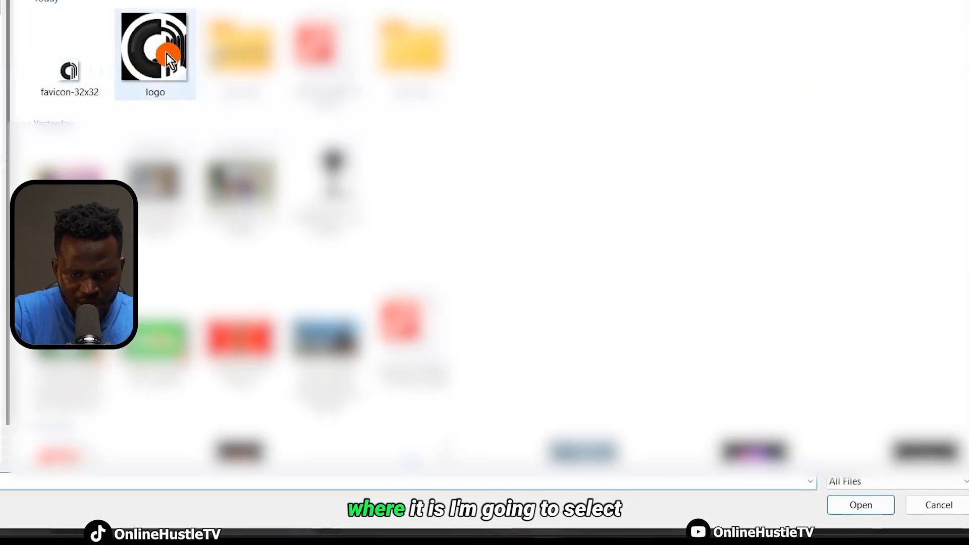
left_click(168, 50)
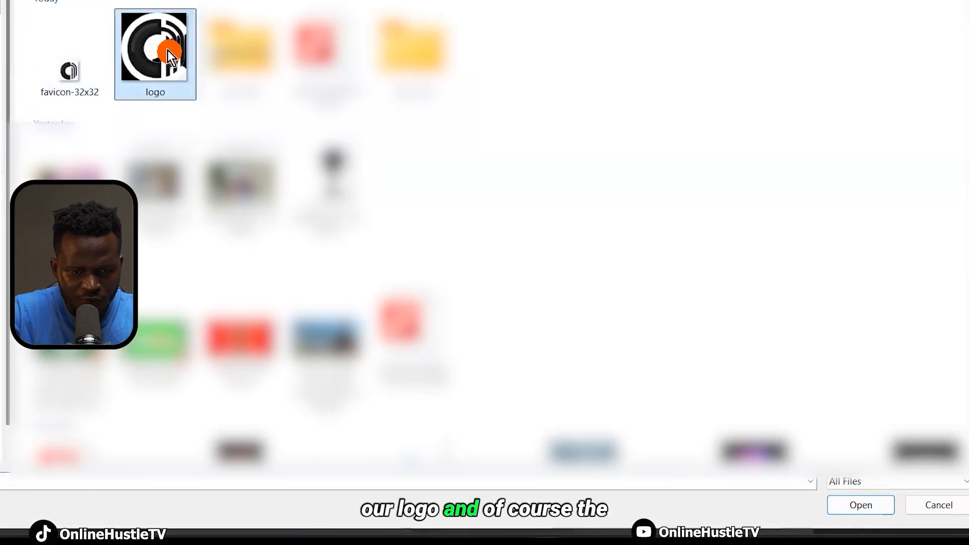
left_click(72, 69, "ctrl")
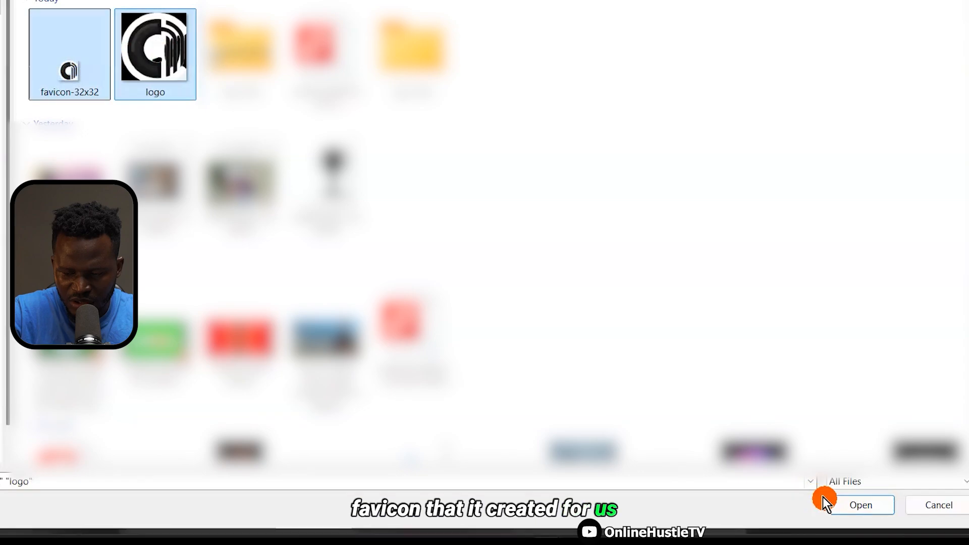
left_click(847, 504)
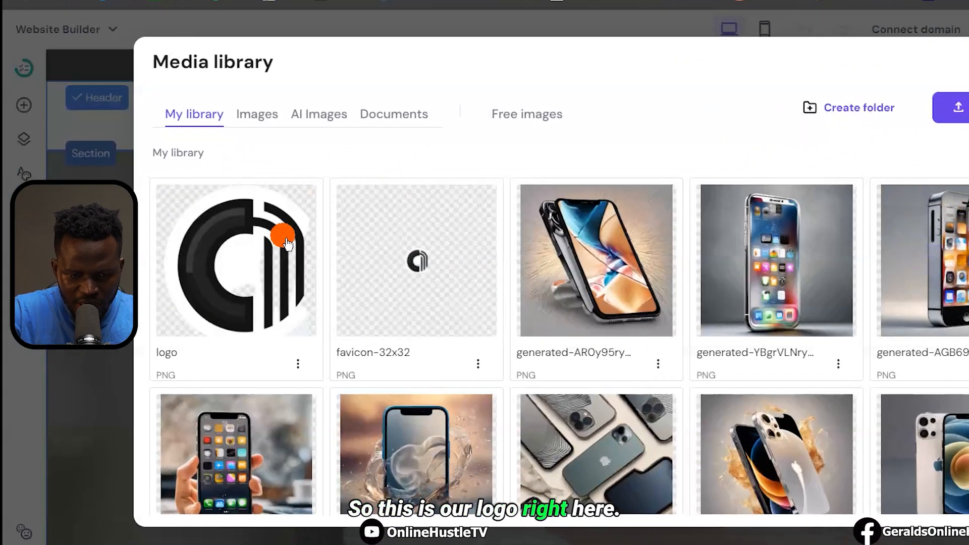
Place the uploaded logo in the header and shrink its width to 37 px
mouse_move(242, 285)
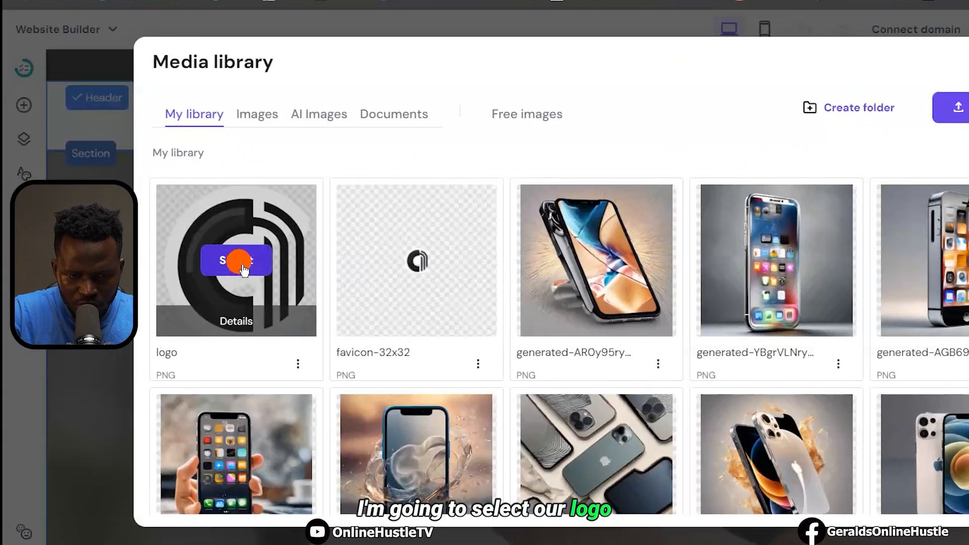
left_click(244, 269)
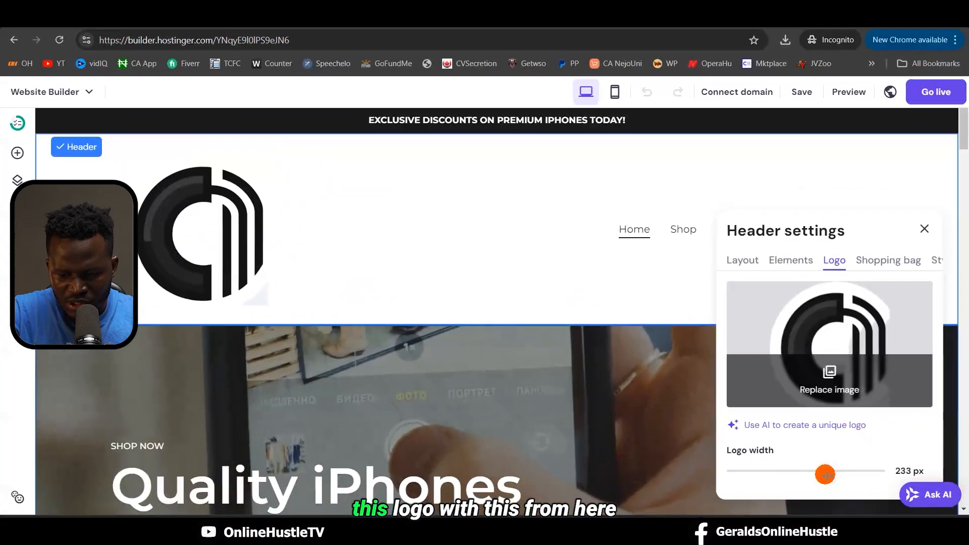
left_click_drag(968, 477, 942, 481)
left_click_drag(757, 475, 739, 477)
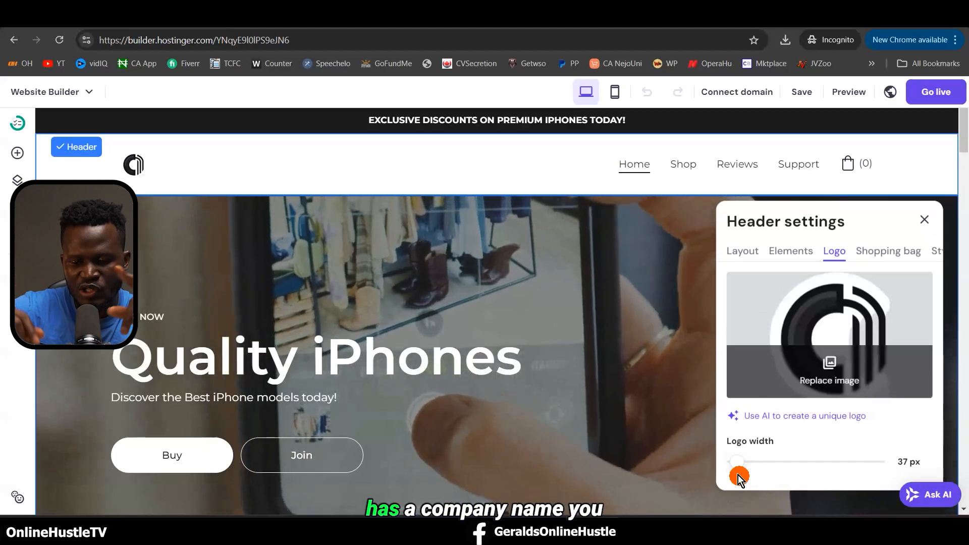
Set up the store under Manage products with United States as country and USD currency
left_click(930, 217)
scroll(738, 277, "down", 12)
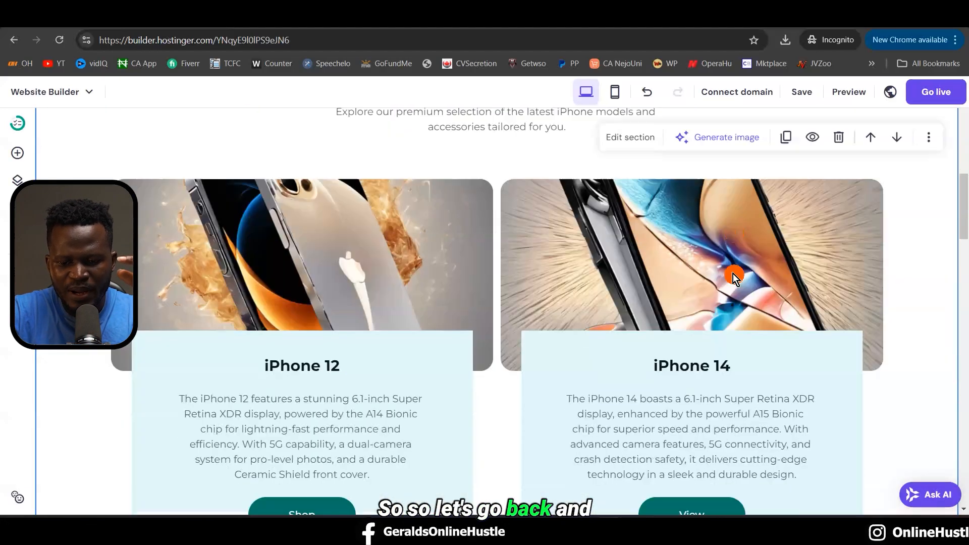
scroll(739, 280, "down", 5)
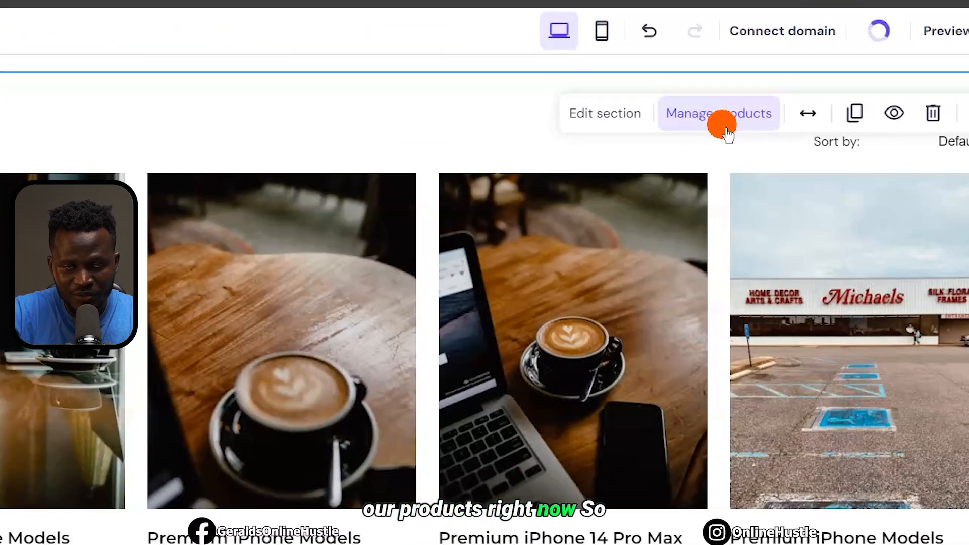
left_click(727, 133)
left_click(417, 312)
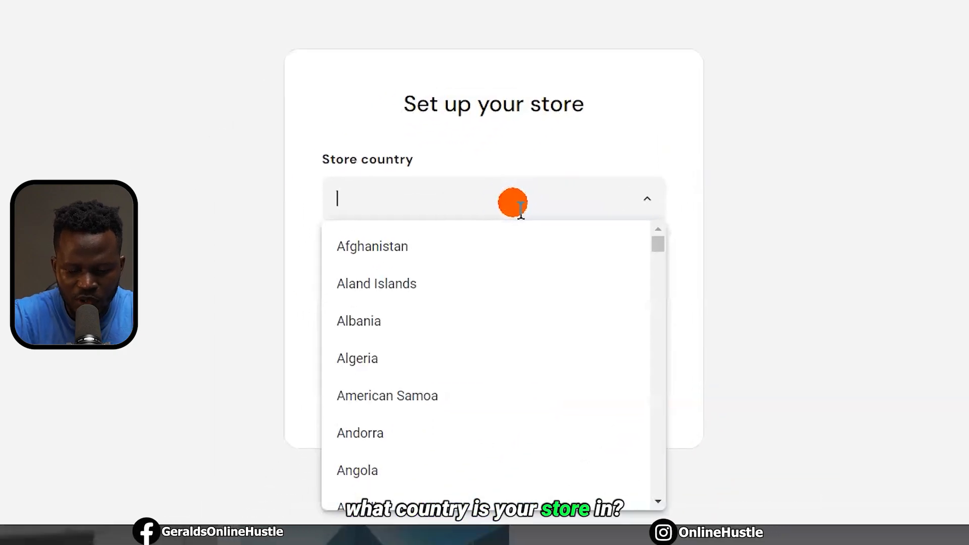
type("united")
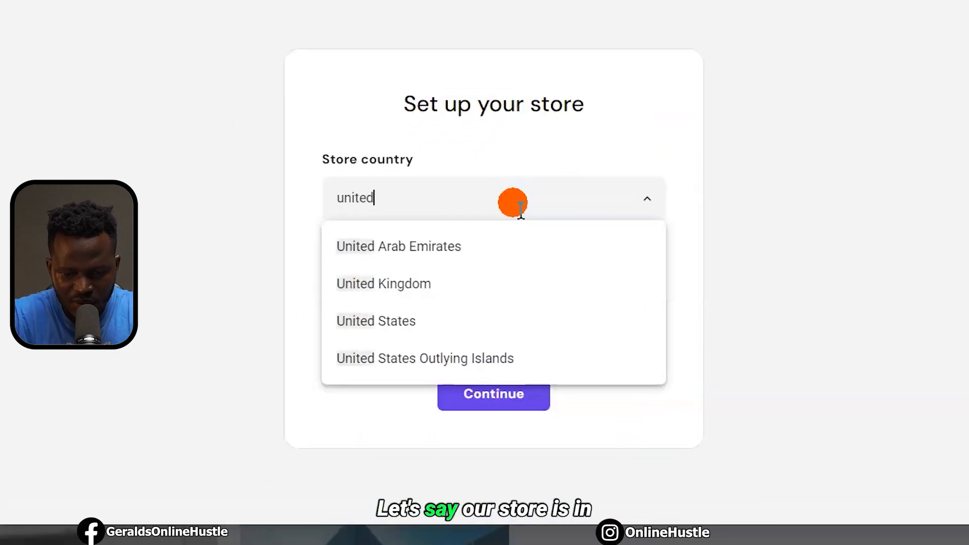
left_click(429, 322)
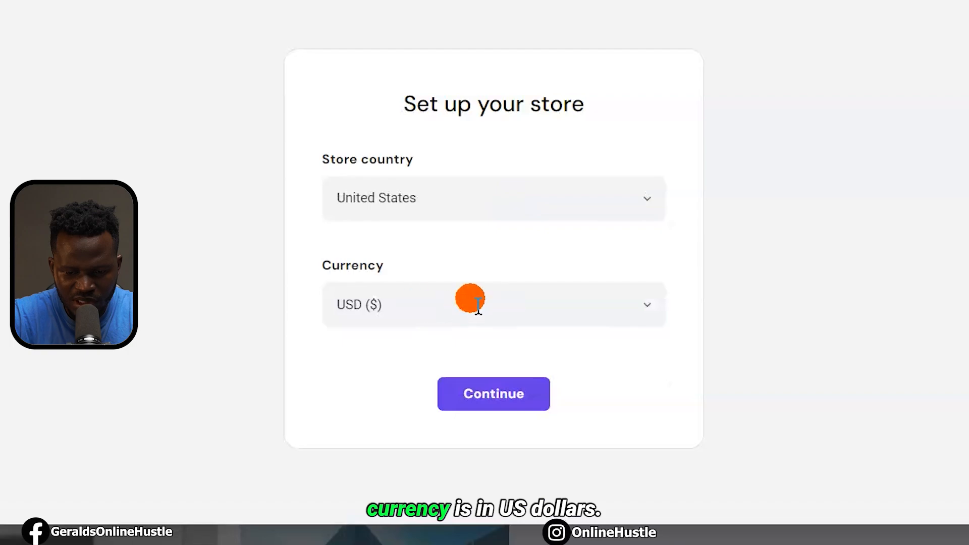
left_click(506, 408)
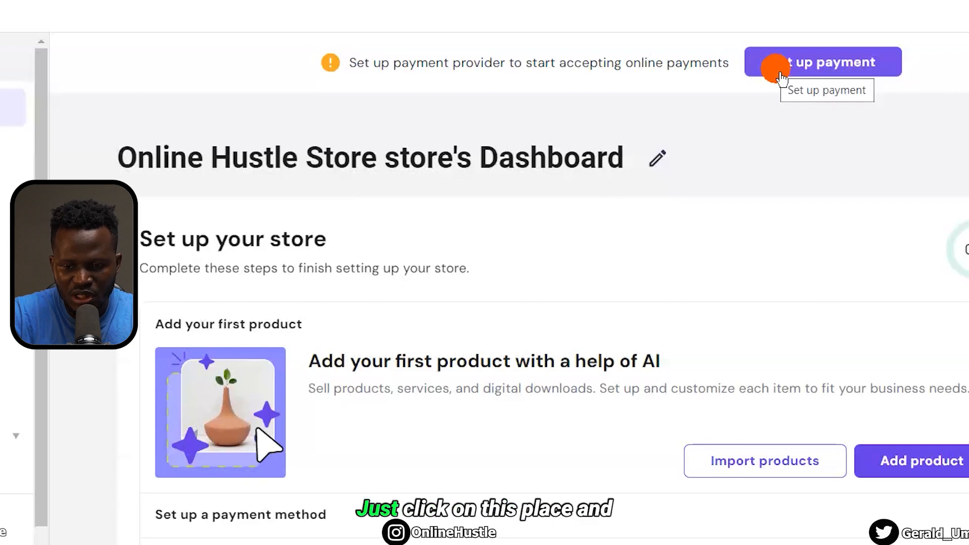
Start payment setup and browse the dLocal Go, PayPal, Stripe and manual payment options
left_click(782, 78)
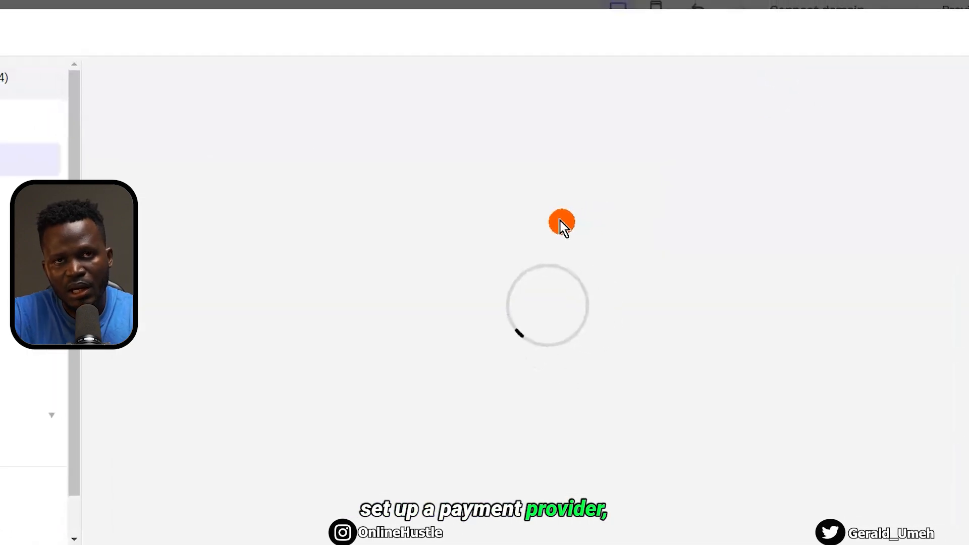
scroll(540, 225, "down", 3)
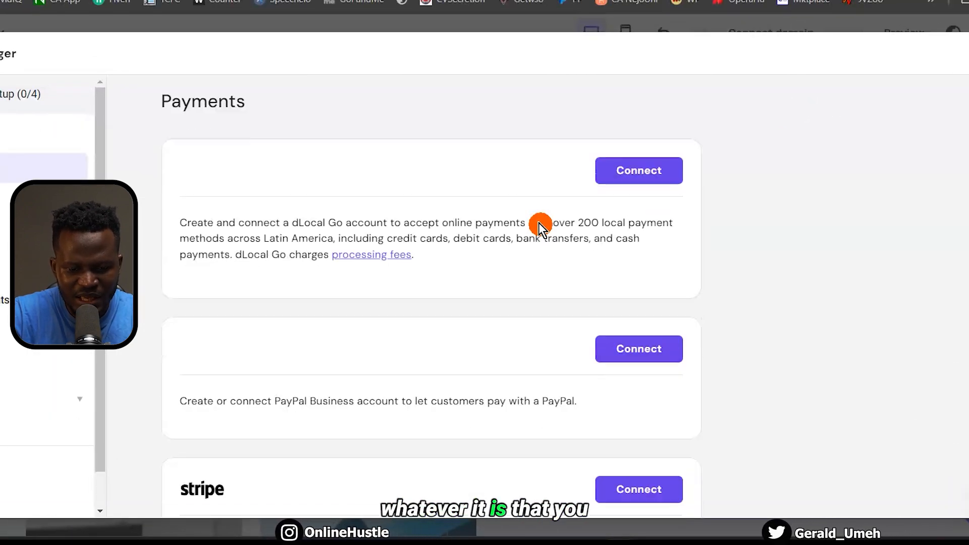
scroll(506, 389, "down", 6)
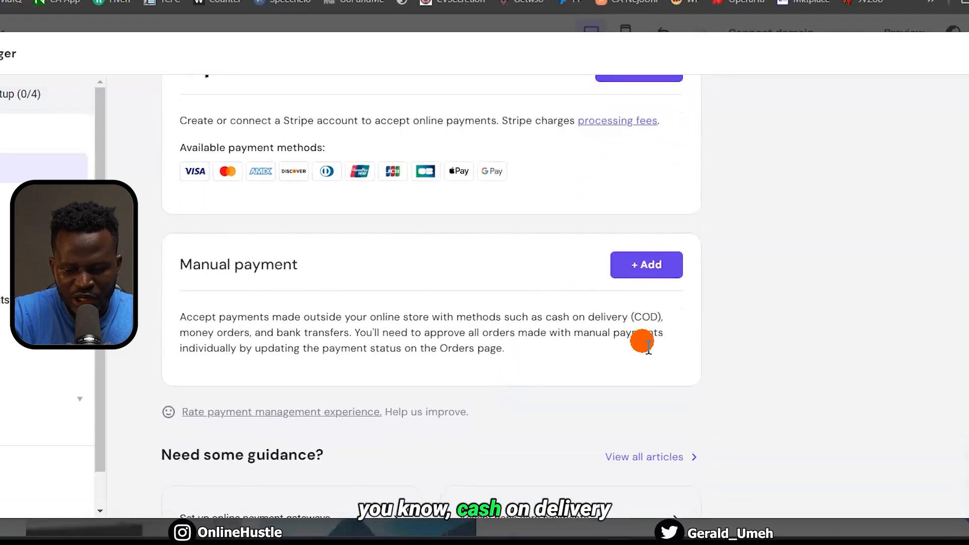
scroll(612, 306, "down", 1)
scroll(611, 303, "down", 2)
scroll(612, 303, "up", 9)
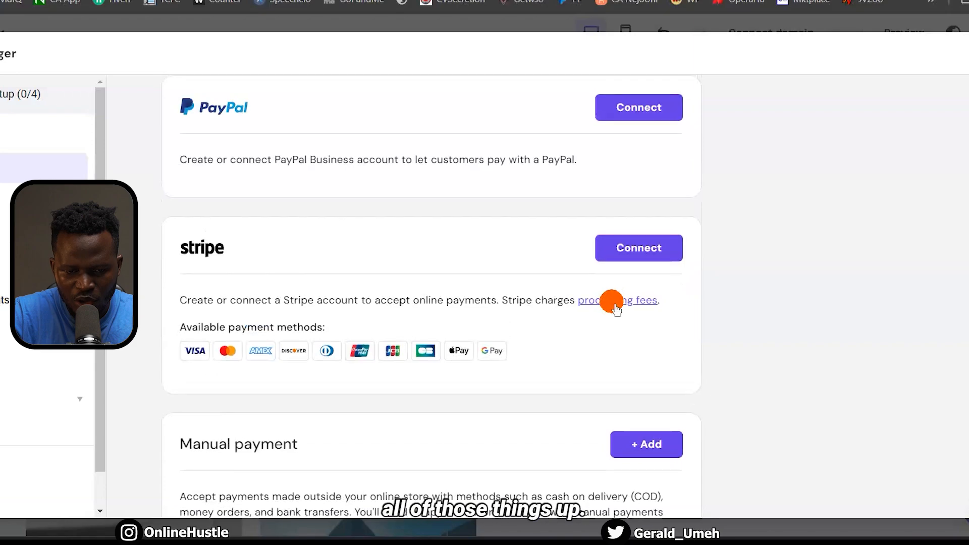
scroll(612, 303, "up", 1)
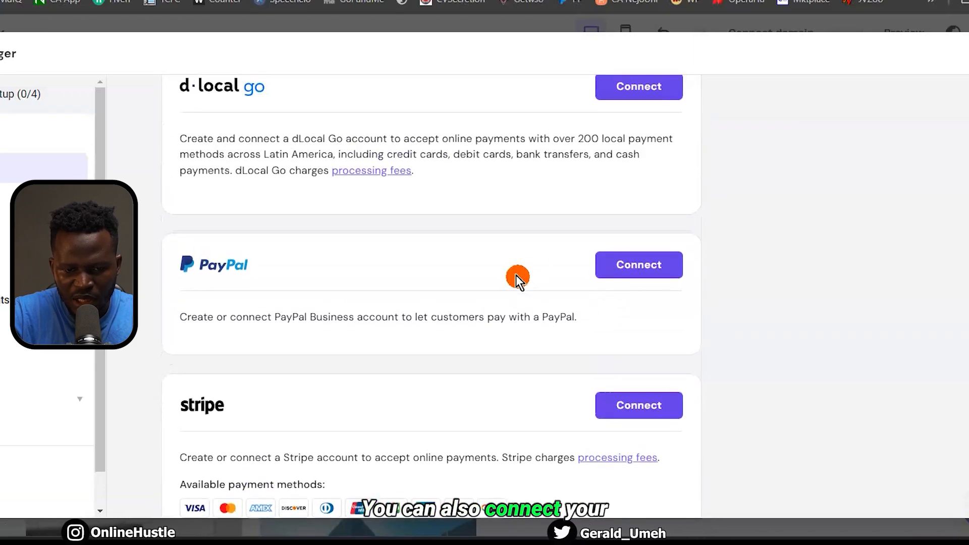
scroll(518, 279, "up", 3)
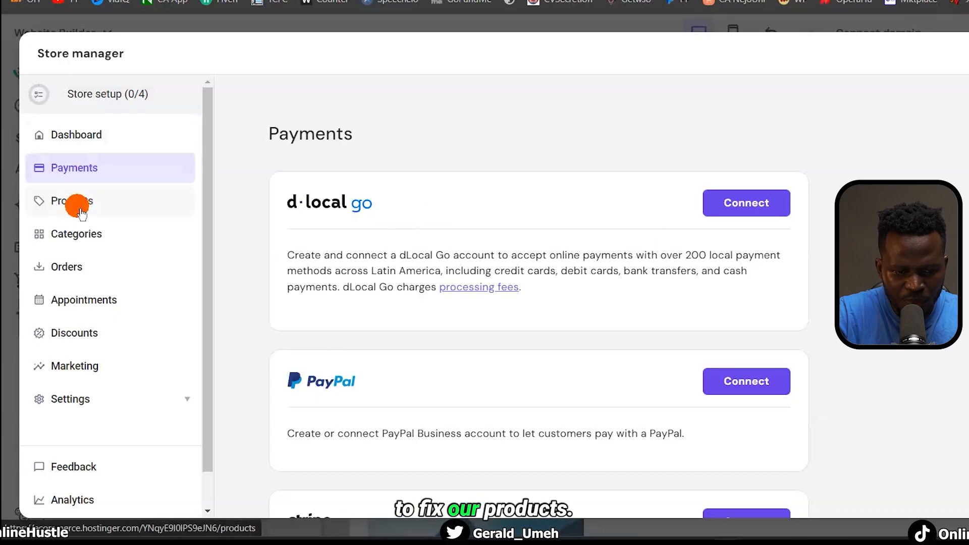
Open the first $999 product from the store's Products list for editing
left_click(80, 209)
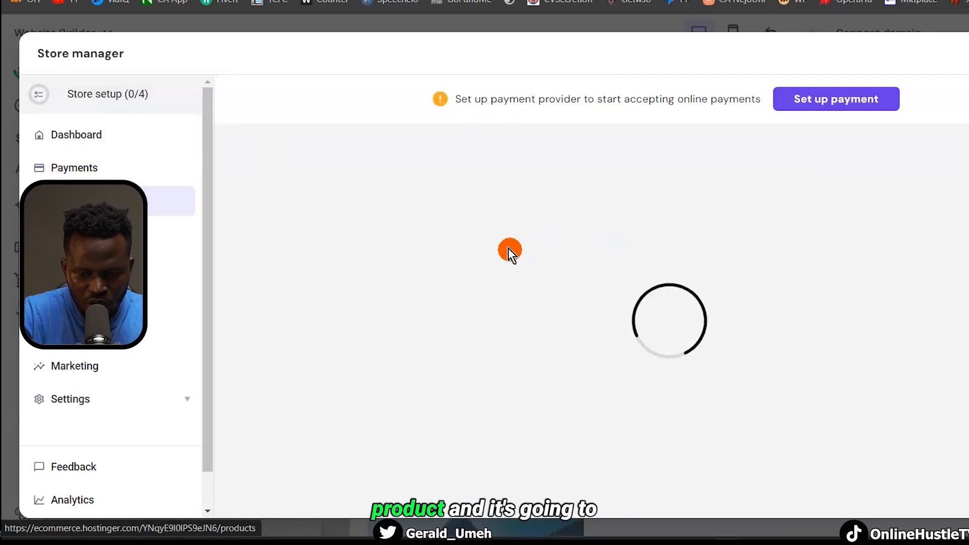
scroll(520, 331, "down", 3)
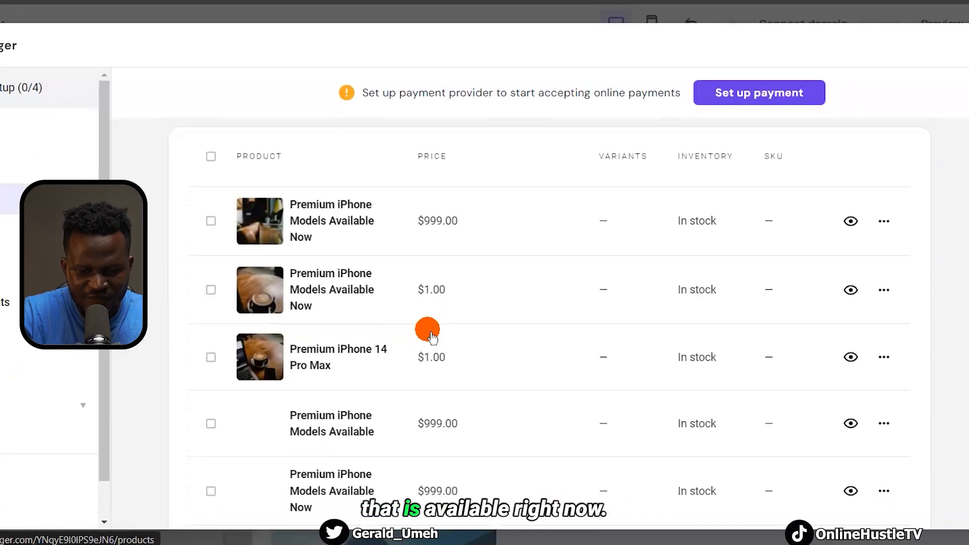
scroll(425, 329, "up", 2)
scroll(426, 329, "down", 1)
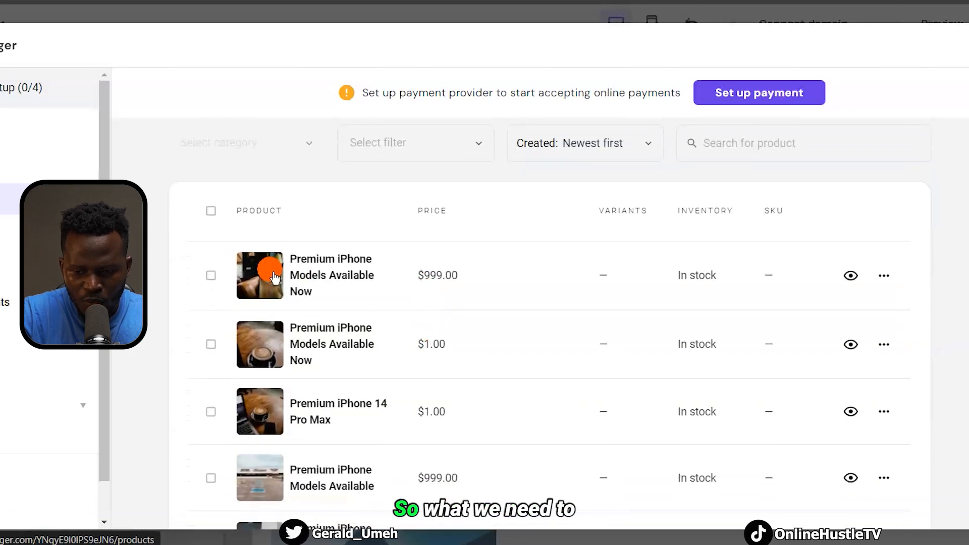
left_click(887, 281)
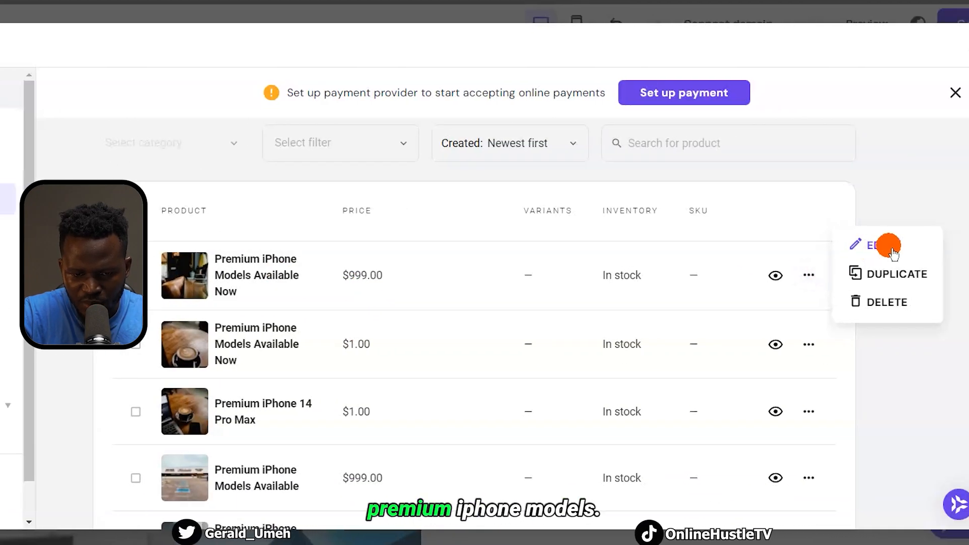
left_click(948, 247)
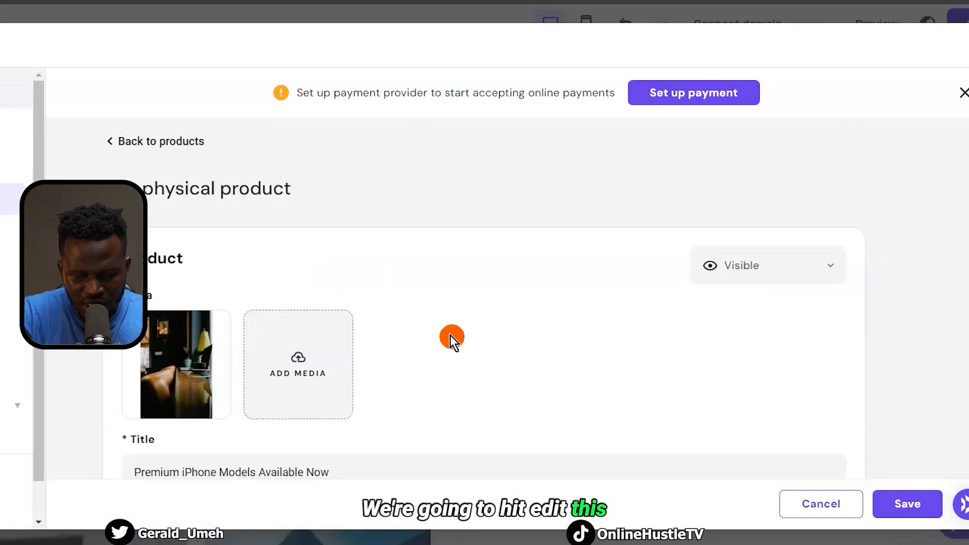
Change the product title to 'Premium iPhone 16 Pro Max'
scroll(450, 335, "down", 3)
mouse_move(217, 232)
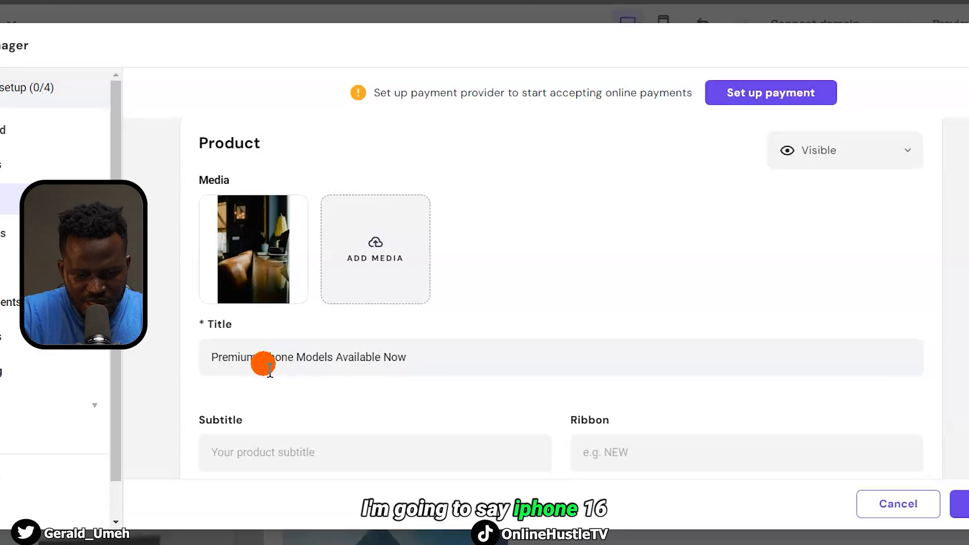
left_click_drag(245, 369, 195, 360)
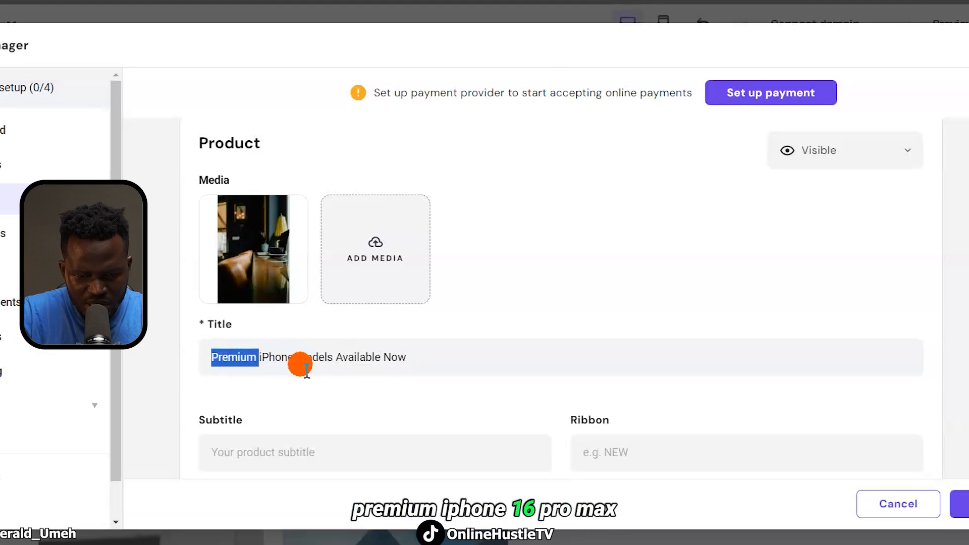
left_click_drag(297, 362, 492, 371)
type("16 Pro Max")
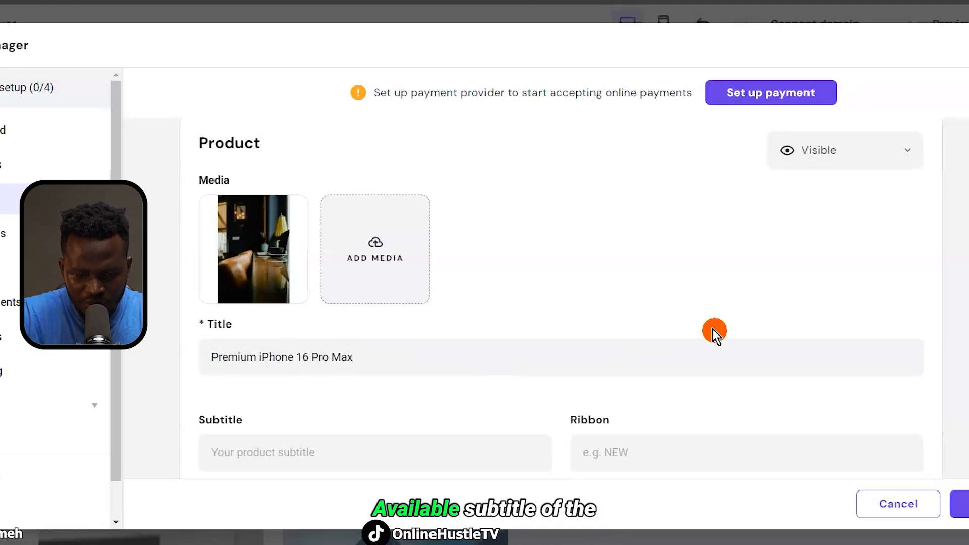
scroll(713, 329, "down", 3)
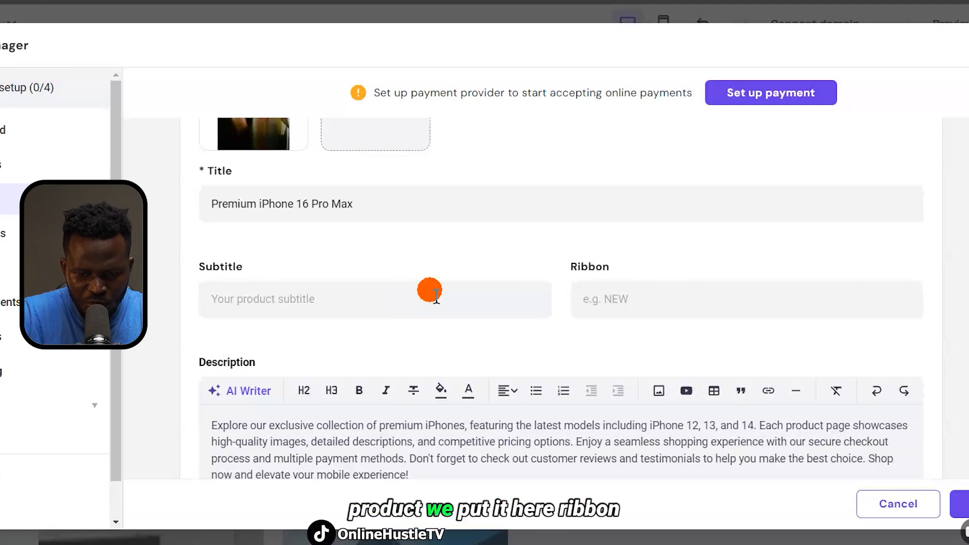
scroll(426, 358, "down", 2)
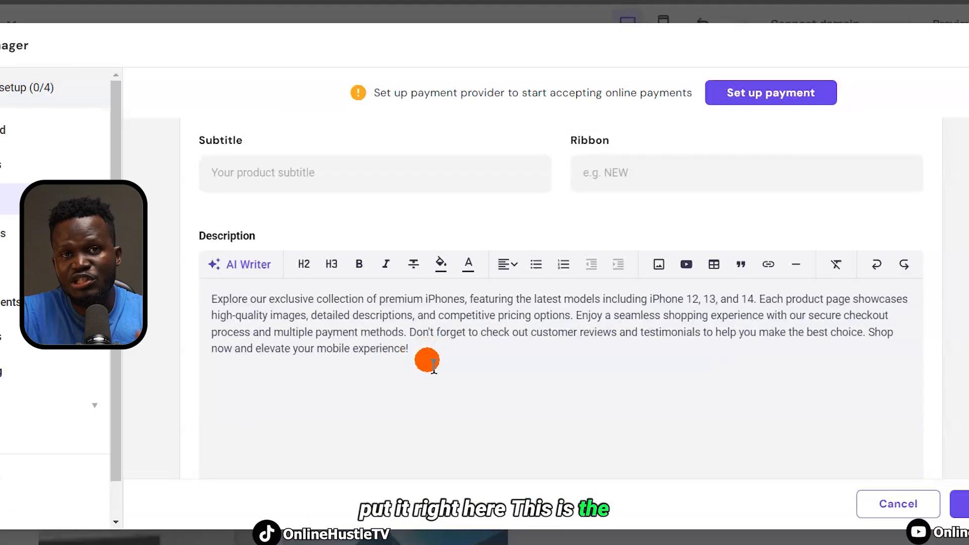
Generate an AI Writer description from the summary 'Iphone 16 pro max' above the existing text
left_click(240, 265)
scroll(346, 335, "down", 2)
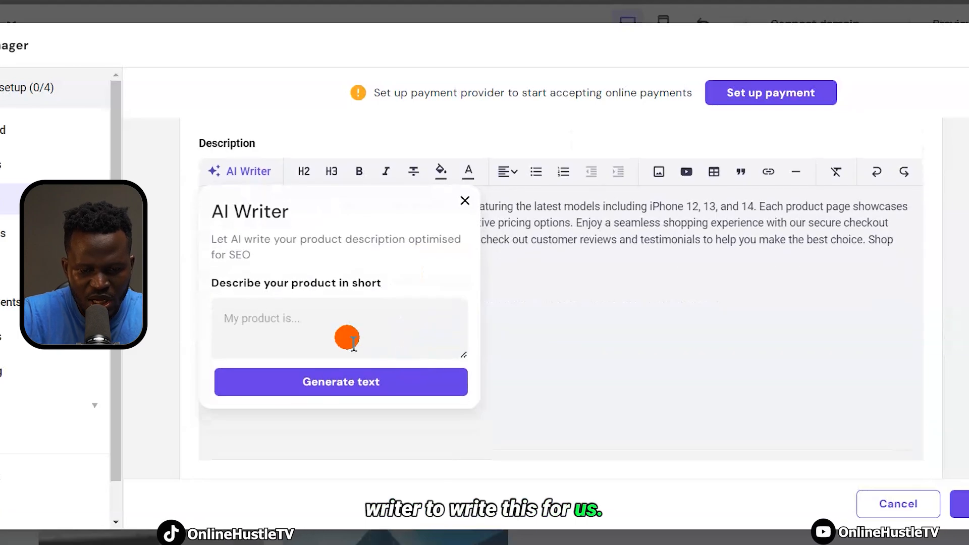
left_click(307, 331)
type("Iphone ")
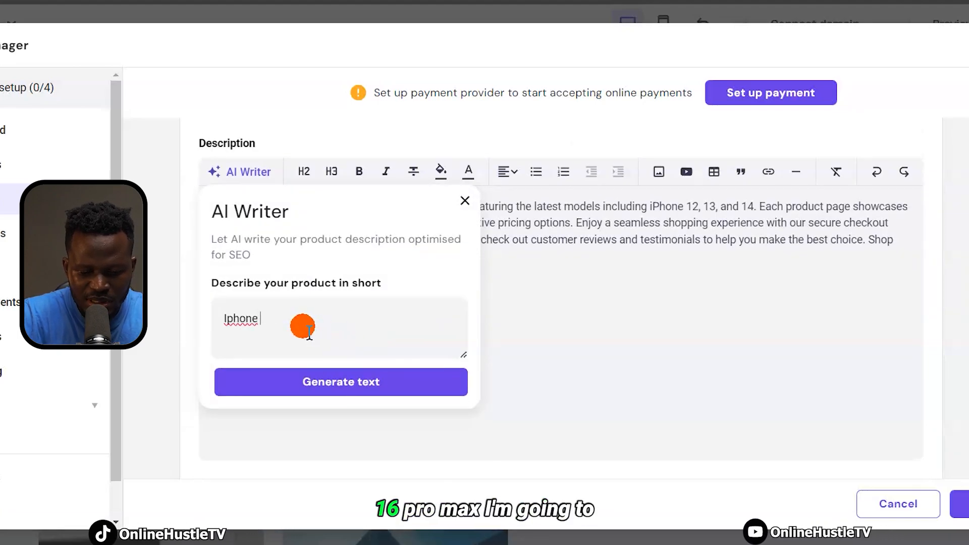
type("16 pro max")
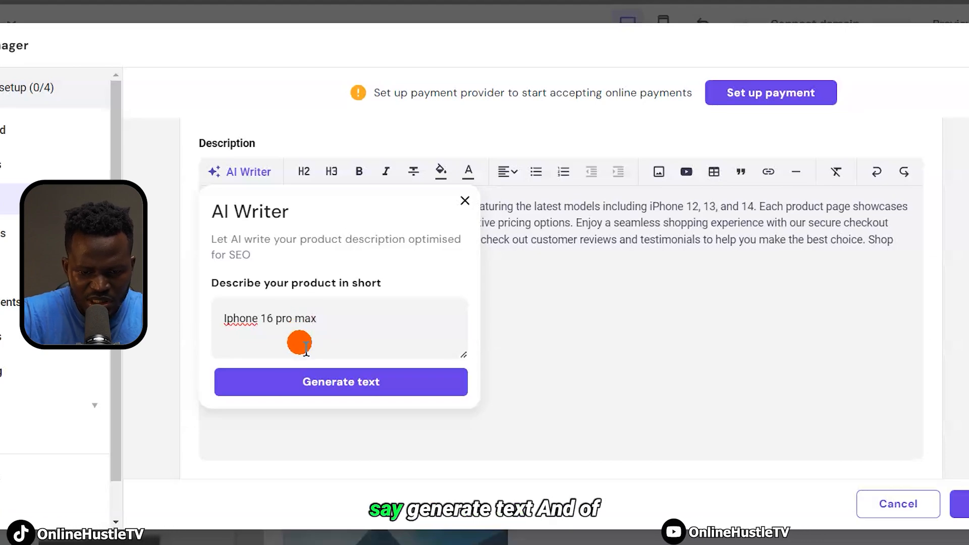
left_click(340, 382)
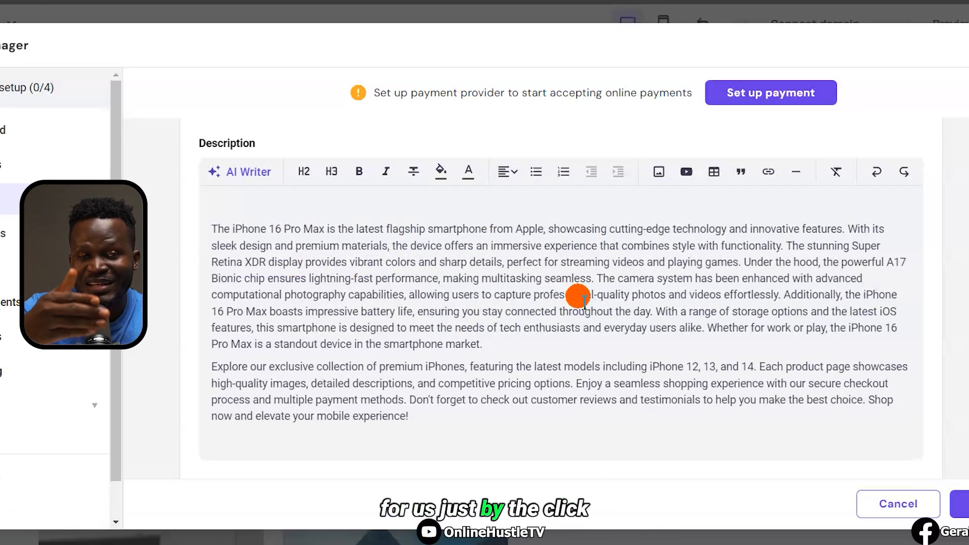
scroll(578, 295, "up", 8)
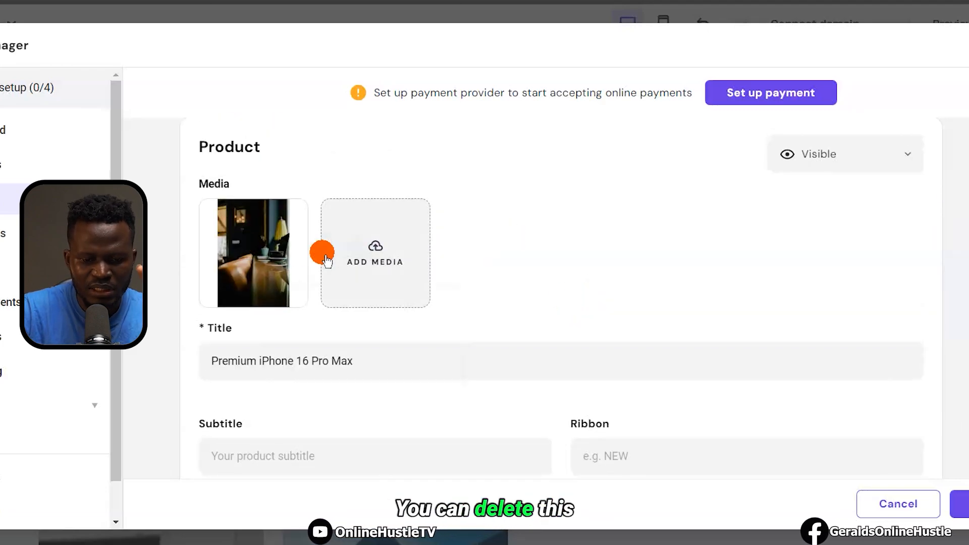
Delete the product's old photo and upload the iphone16promax image instead
mouse_move(260, 216)
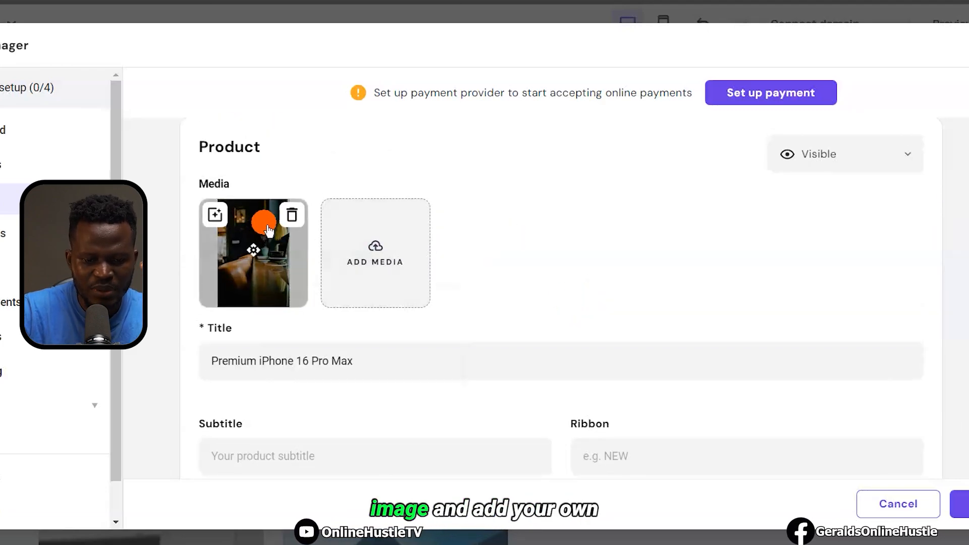
left_click(295, 227)
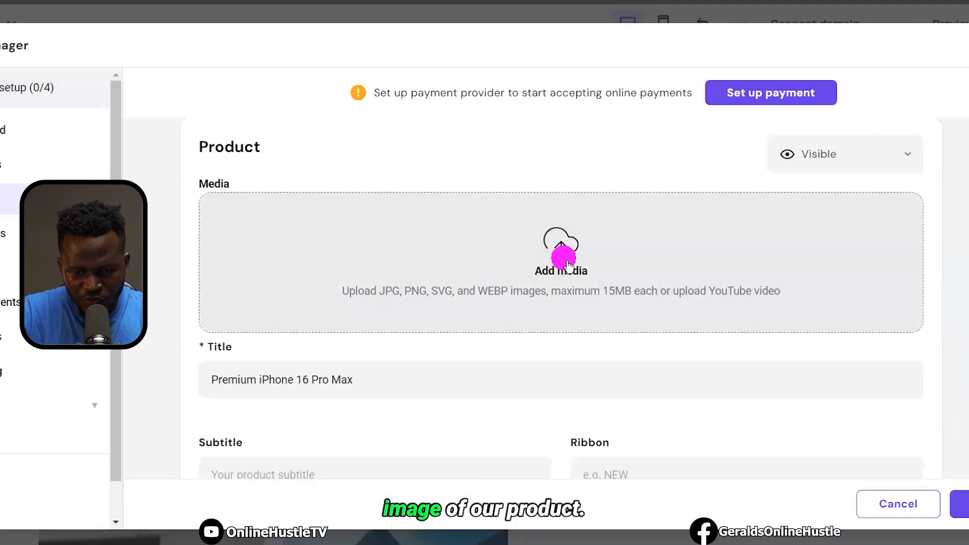
left_click(562, 256)
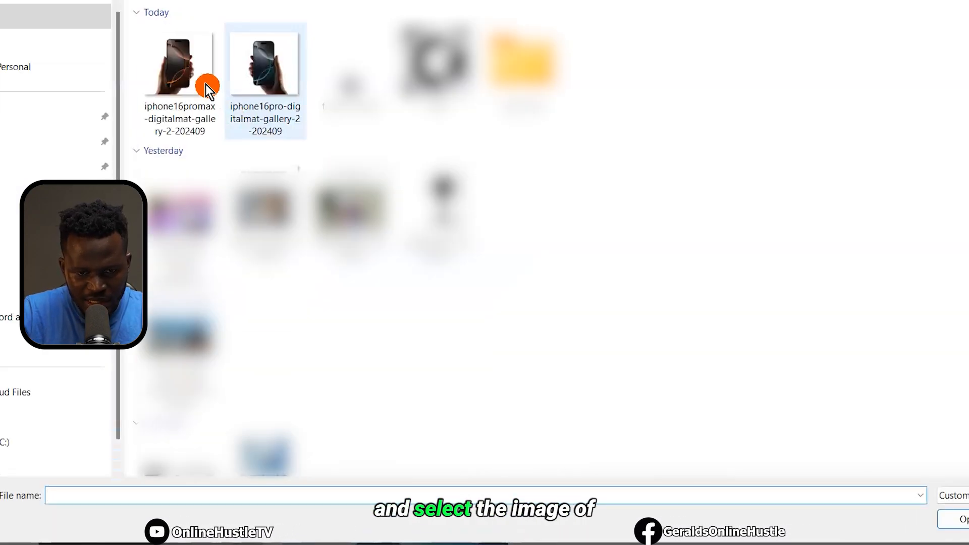
left_click(185, 68)
double_click(185, 69)
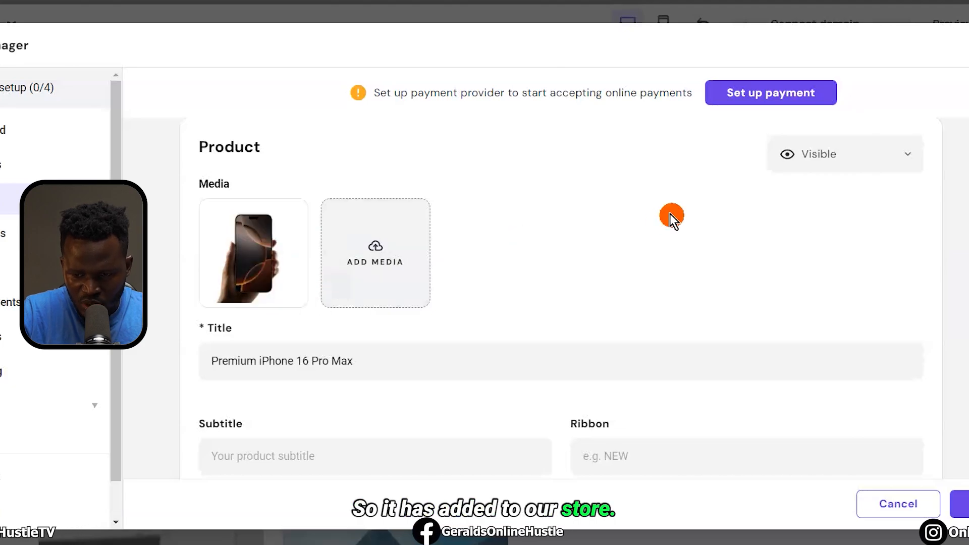
scroll(955, 372, "down", 10)
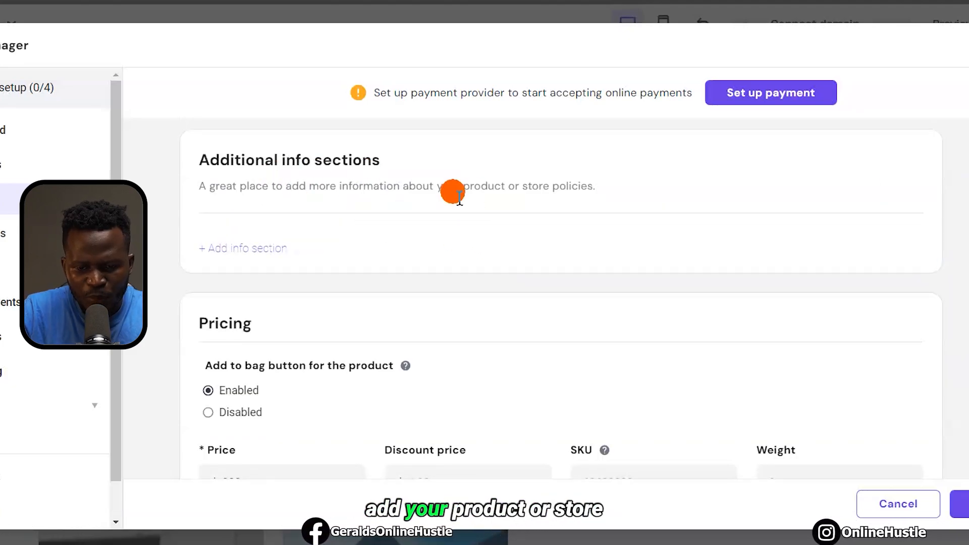
Set the product's price to 2000 in the Pricing section
scroll(407, 244, "down", 3)
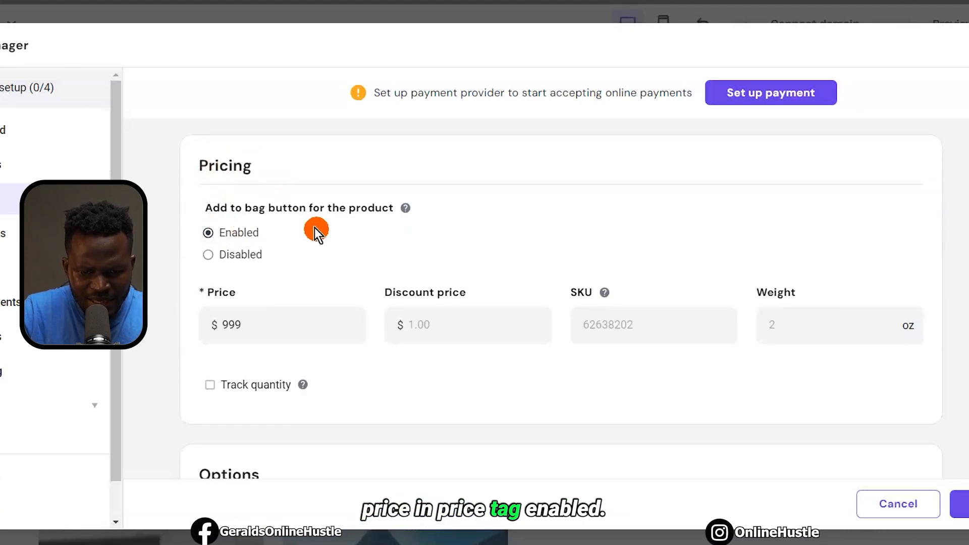
left_click(256, 342)
key("Left")
key("Left")
key("Left")
type("1")
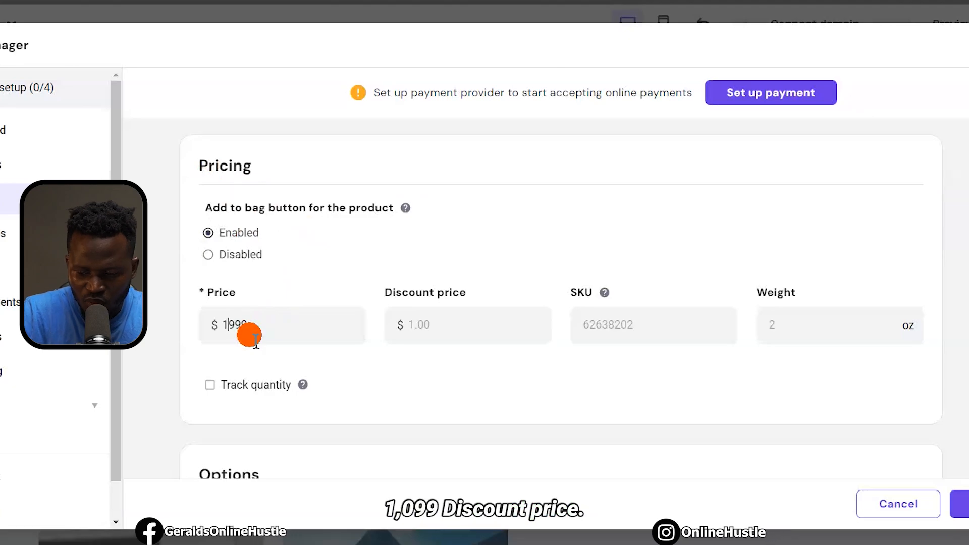
key("Delete")
type("0")
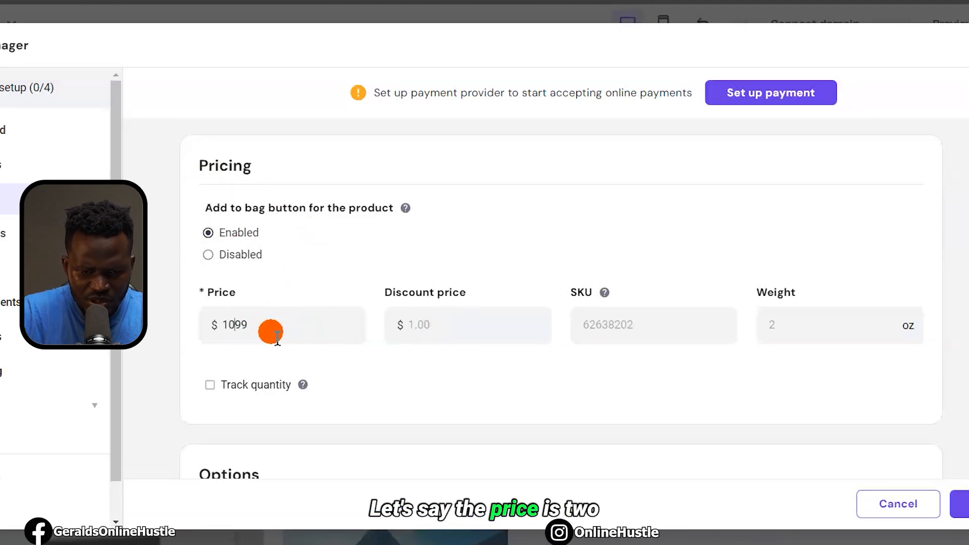
left_click_drag(267, 330, 217, 333)
type("2000")
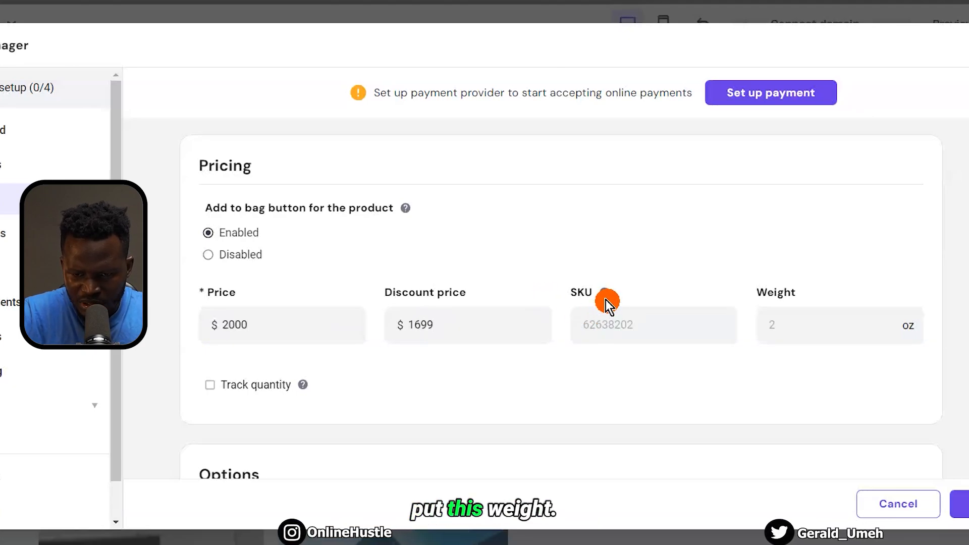
Set the product weight to 10 oz
left_click(796, 338)
type("10")
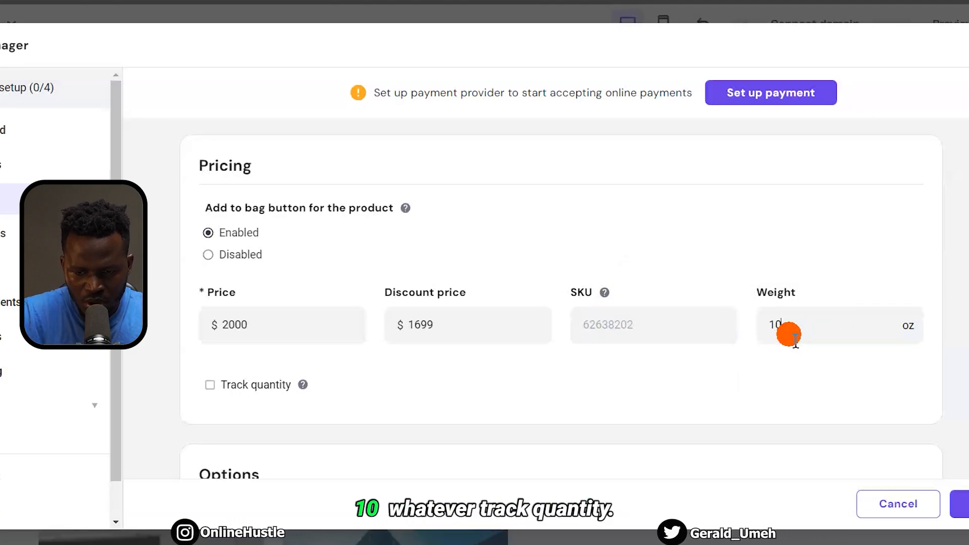
scroll(752, 379, "down", 3)
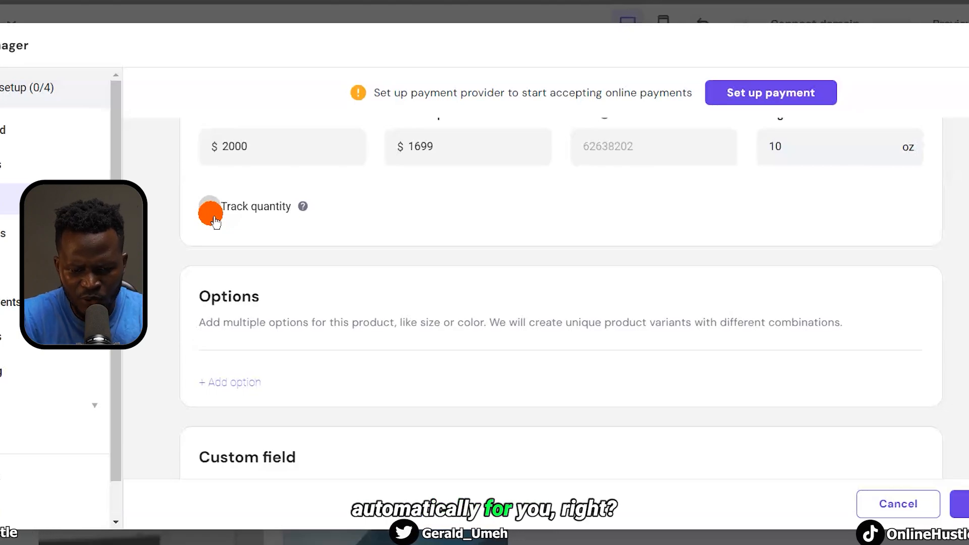
scroll(407, 300, "down", 4)
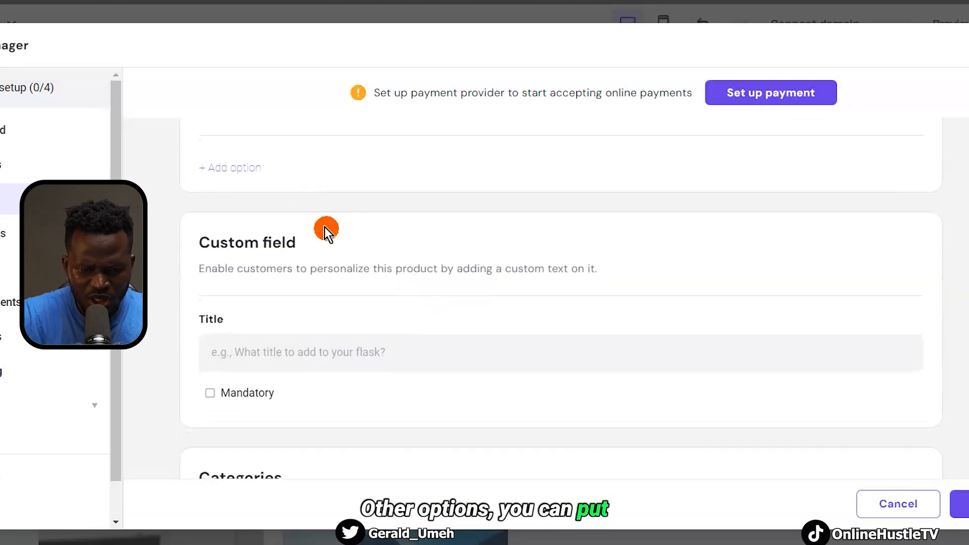
scroll(353, 259, "down", 4)
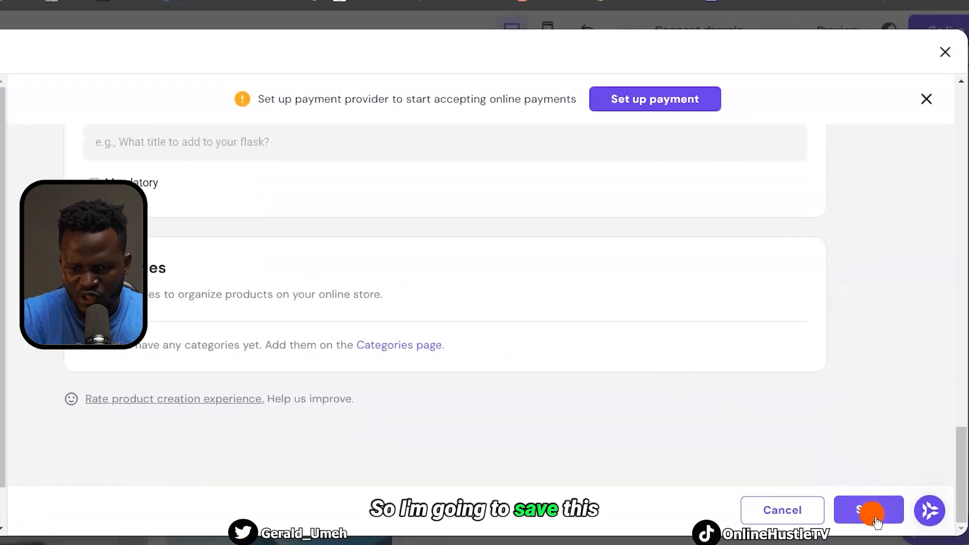
Save the product, close the Store manager and find Premium iPhone 16 Pro Max at $1699
left_click(871, 513)
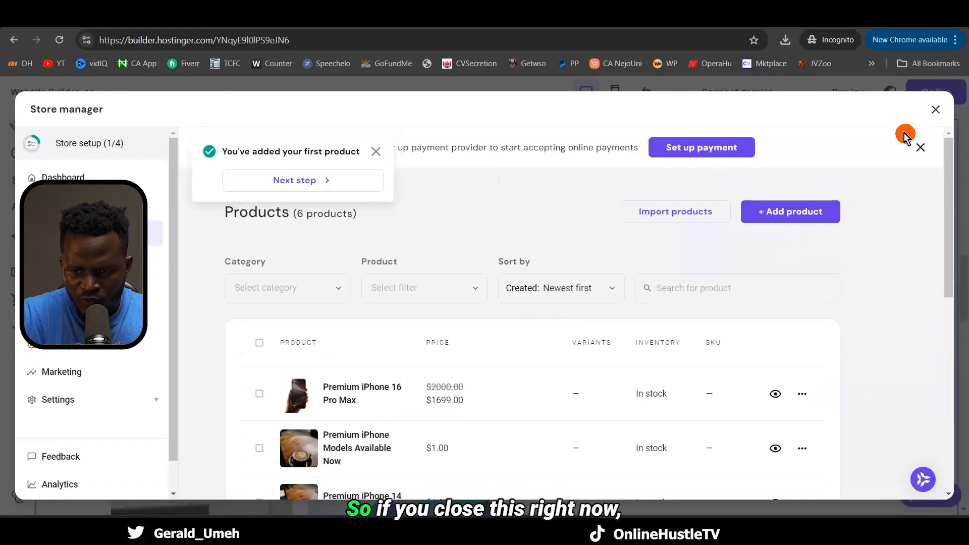
left_click(943, 115)
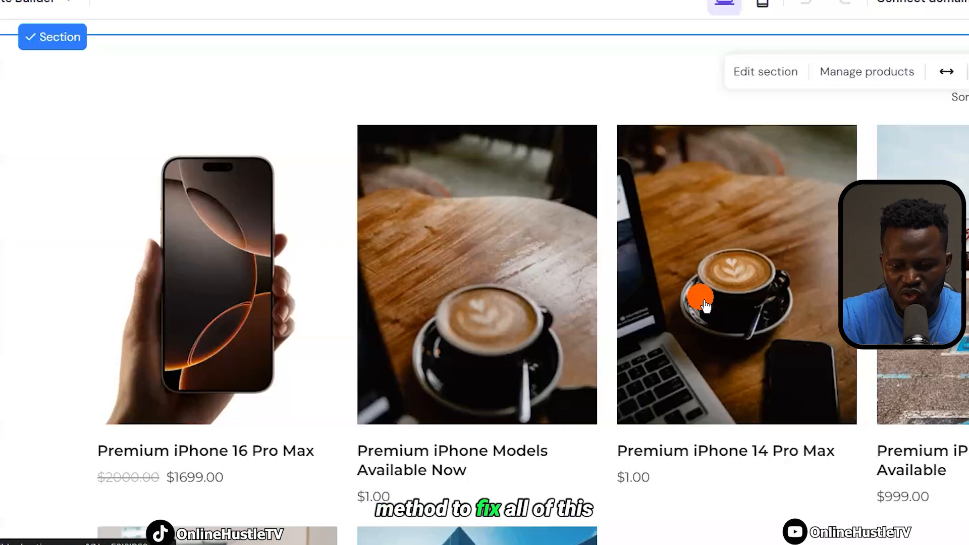
scroll(704, 303, "down", 5)
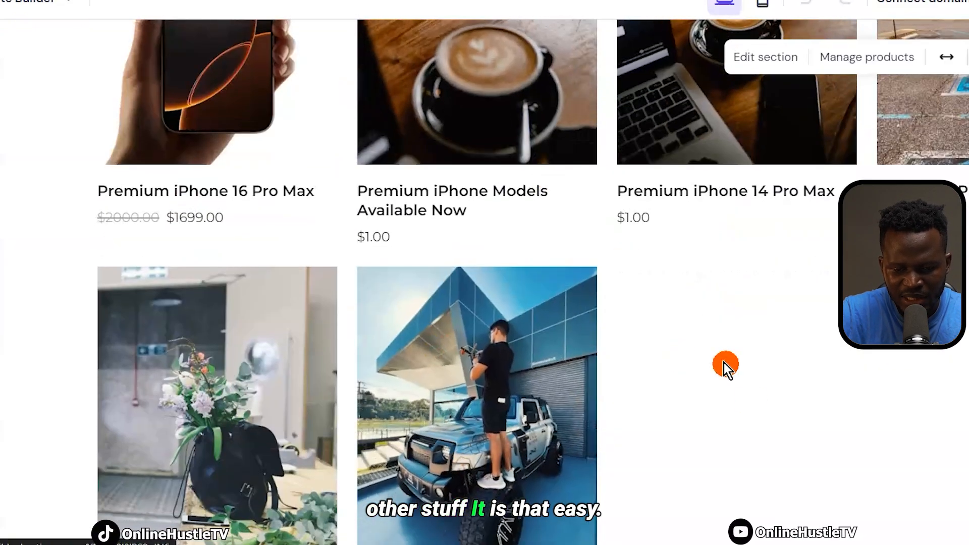
scroll(737, 384, "down", 5)
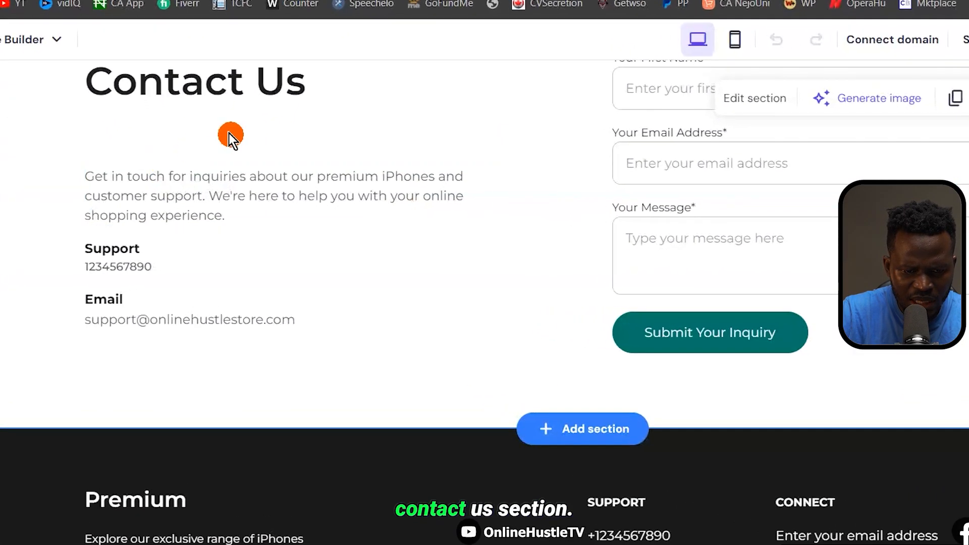
Replace the Contact Us Support phone placeholder with the store's new phone number
left_click(176, 276)
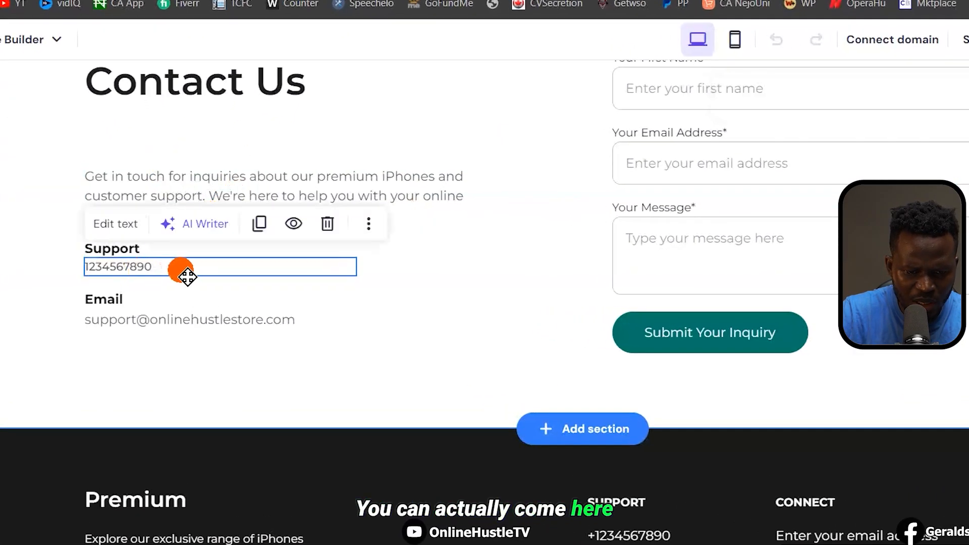
left_click(187, 274)
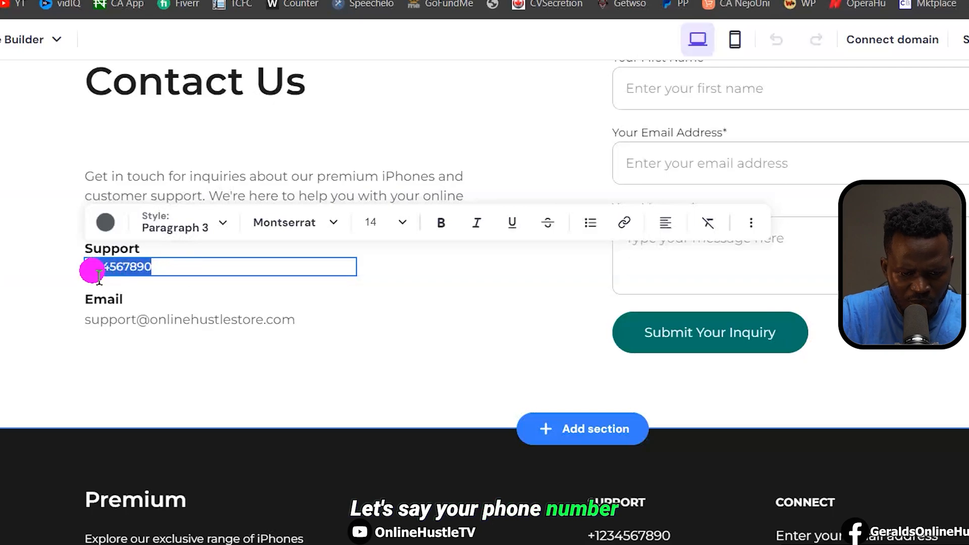
key("BackSpace")
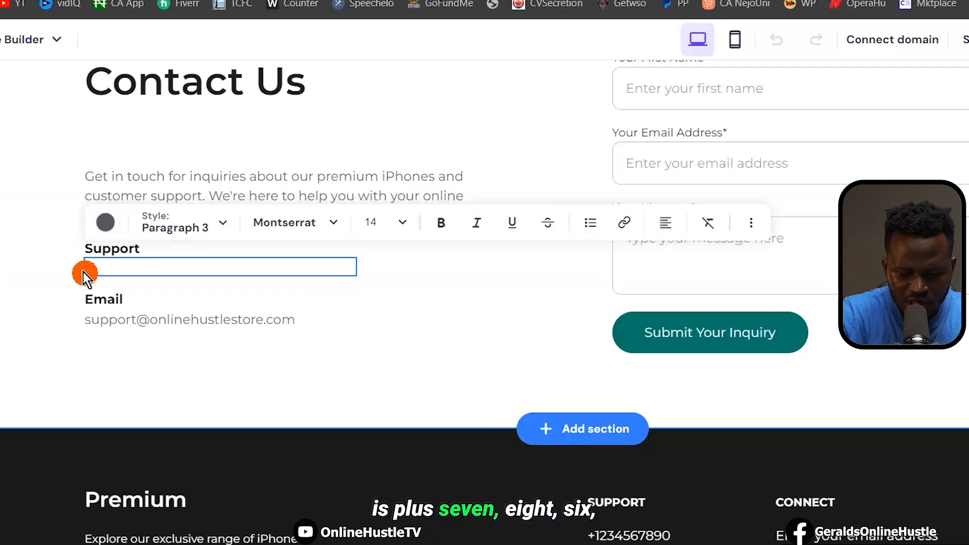
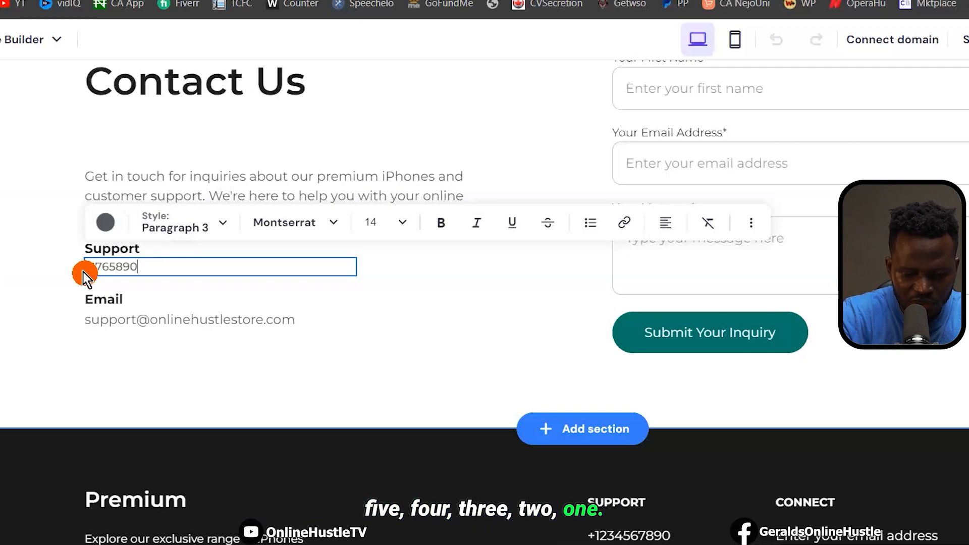
left_click(134, 328)
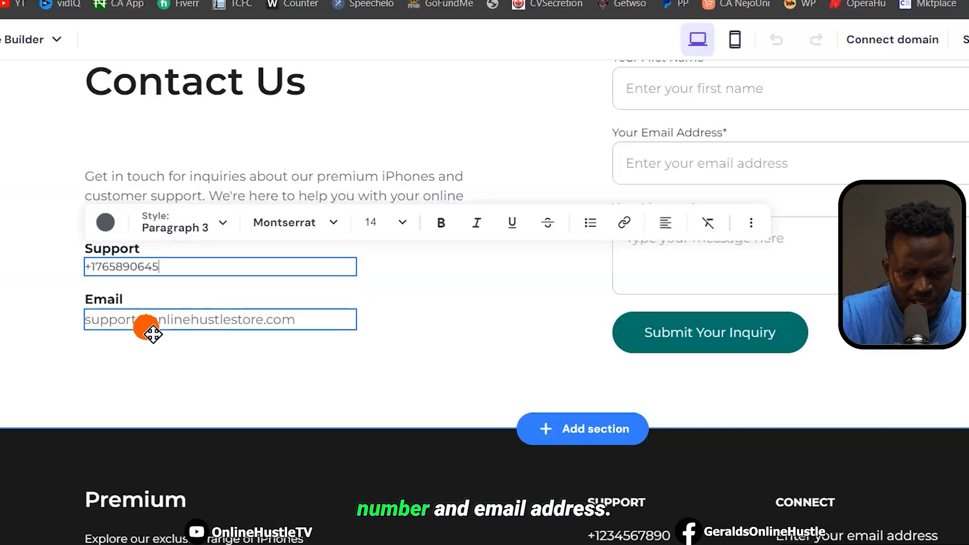
double_click(183, 326)
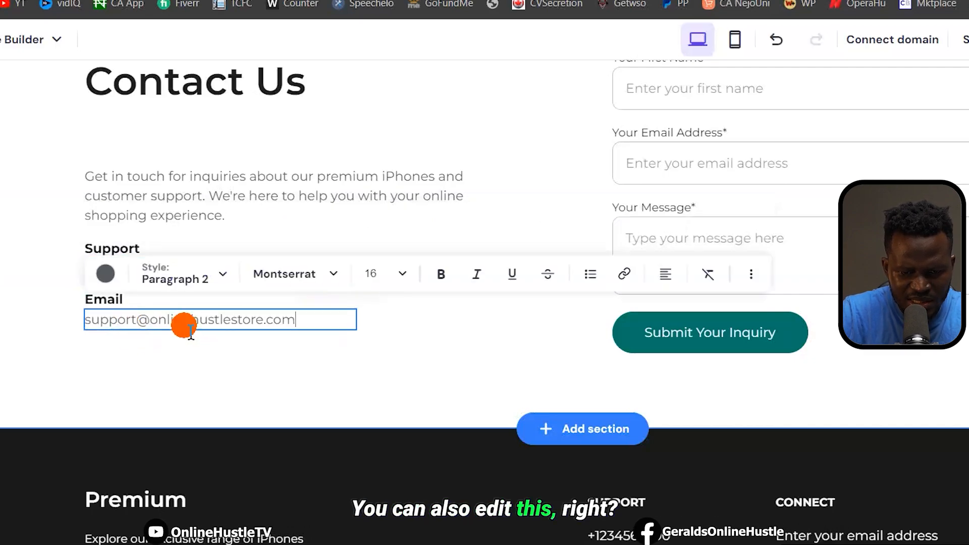
left_click(419, 347)
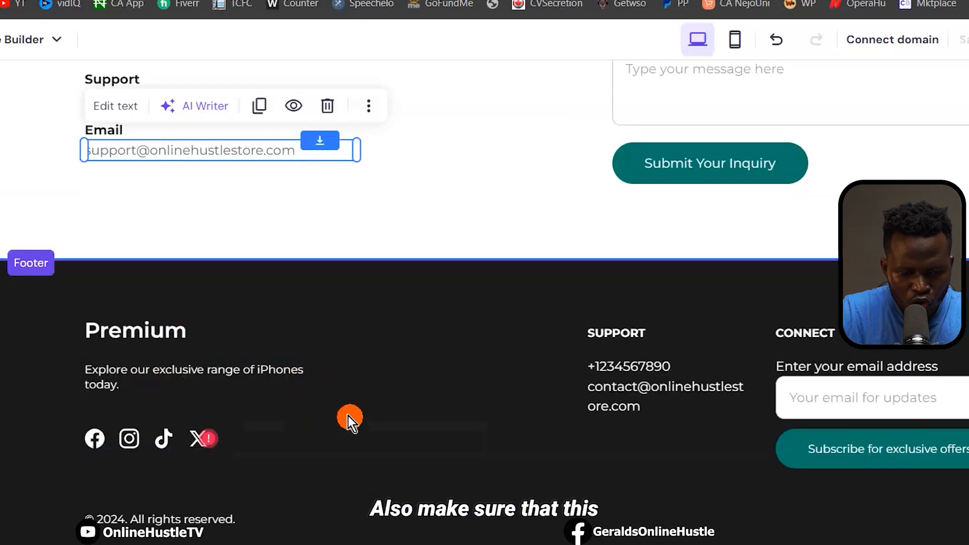
scroll(348, 416, "down", 3)
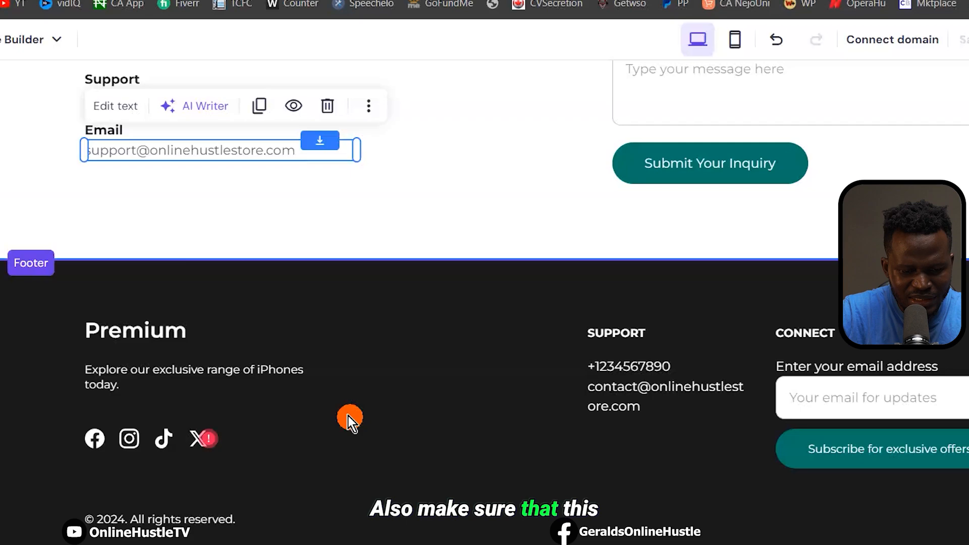
left_click(104, 450)
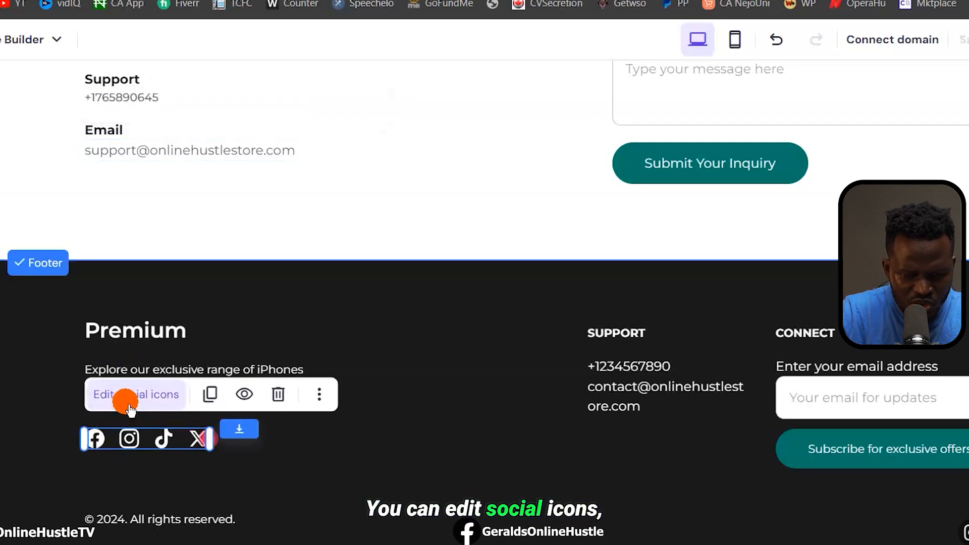
left_click(146, 406)
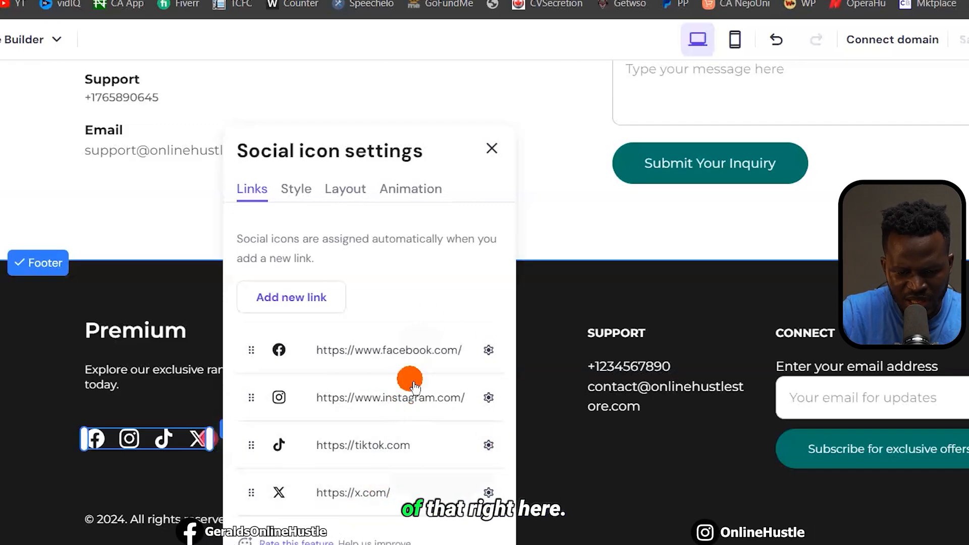
left_click(454, 499)
left_click(602, 427)
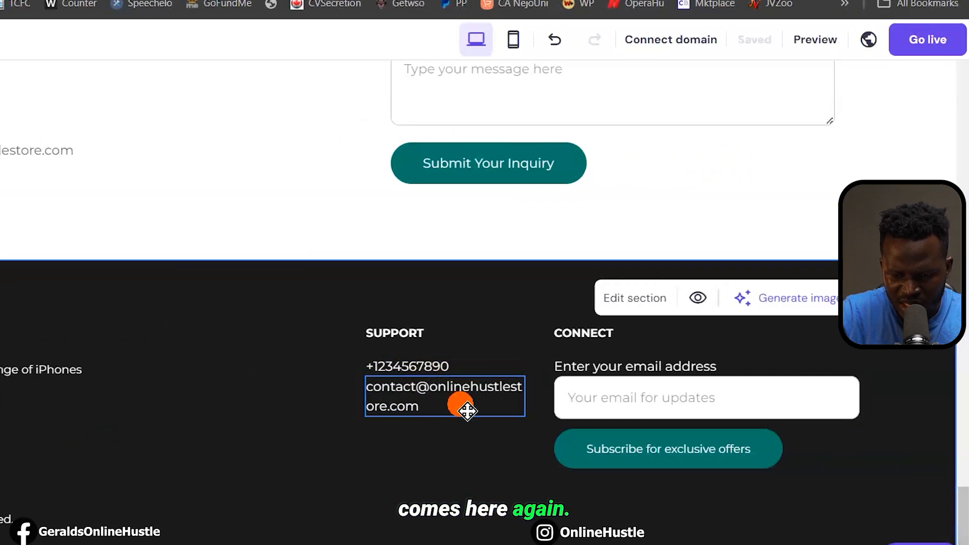
left_click(672, 461)
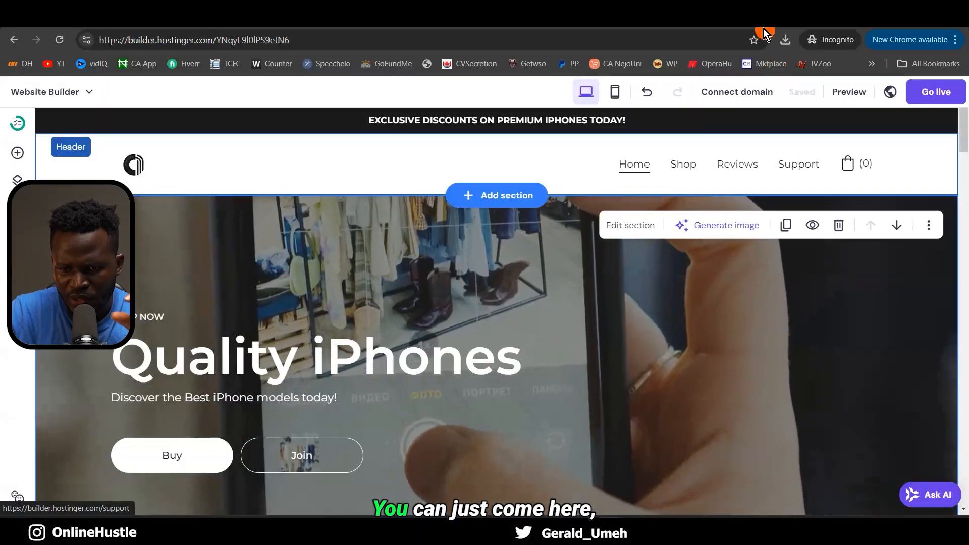
Connect the owned domain onlinehustlestore.com to the site and return to the builder
left_click(747, 91)
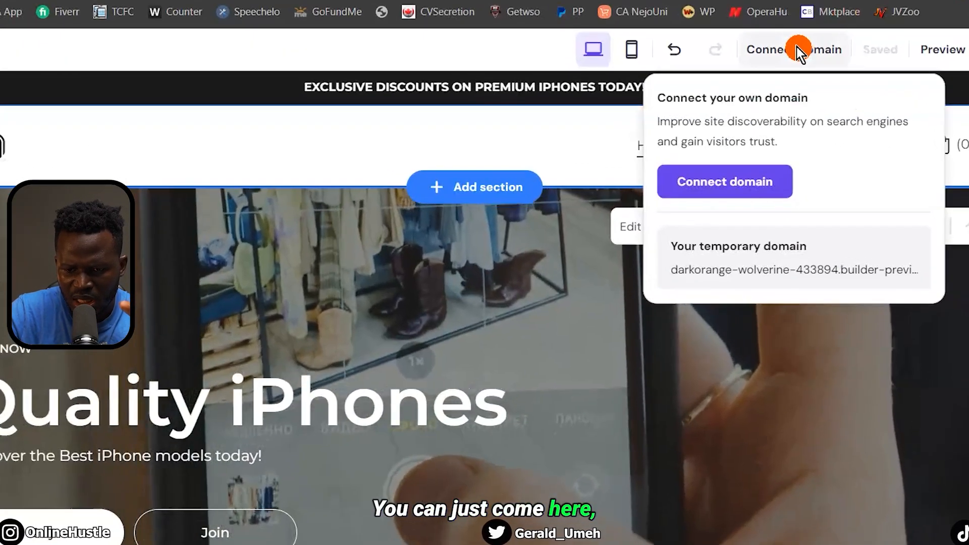
left_click(719, 192)
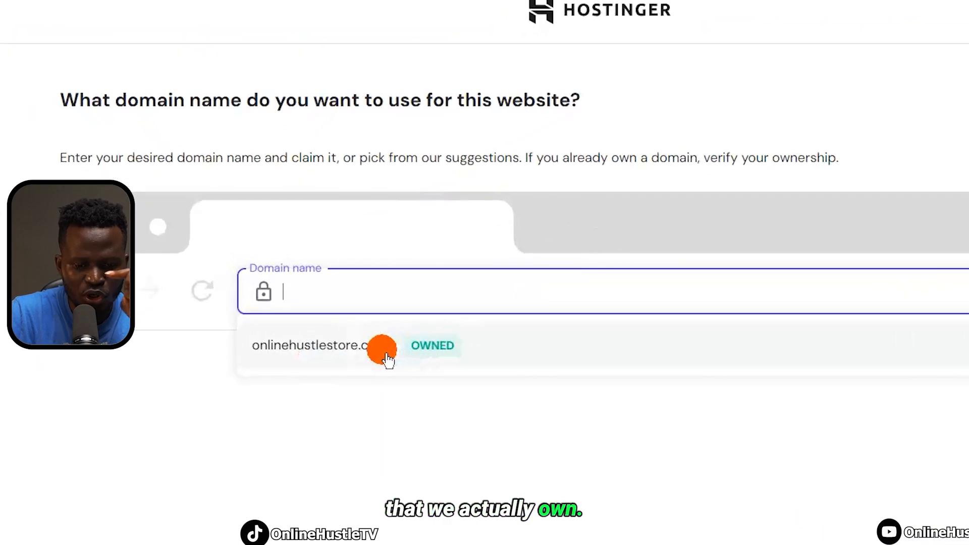
left_click(345, 347)
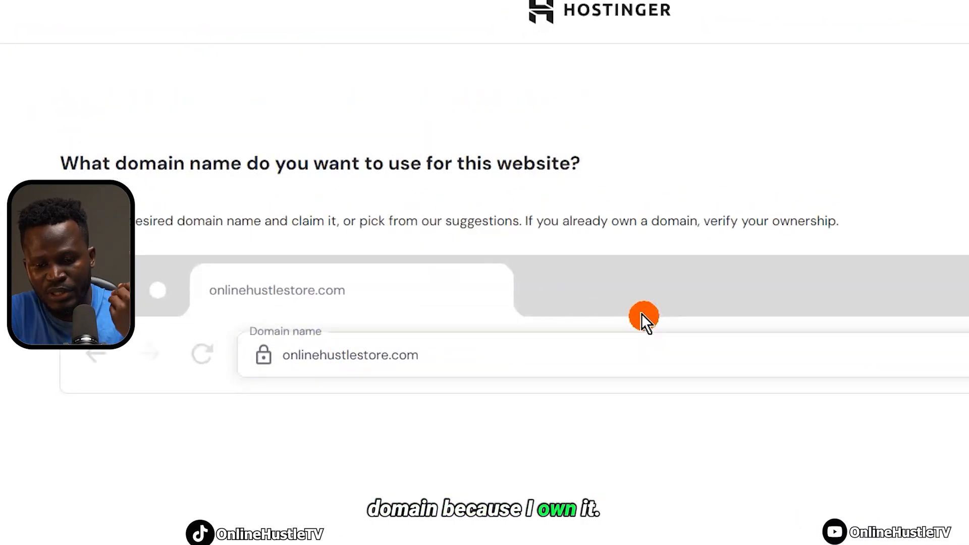
left_click(846, 484)
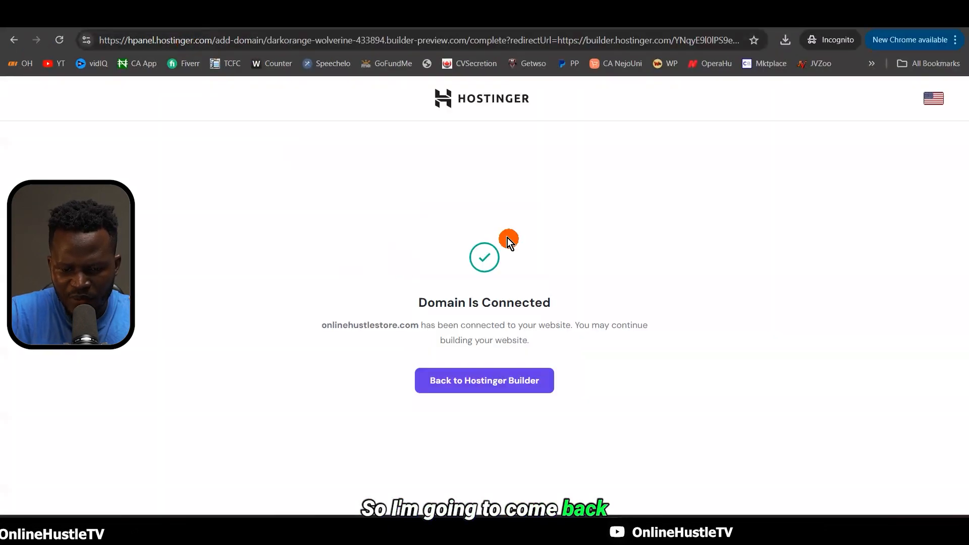
left_click(454, 380)
left_click(705, 95)
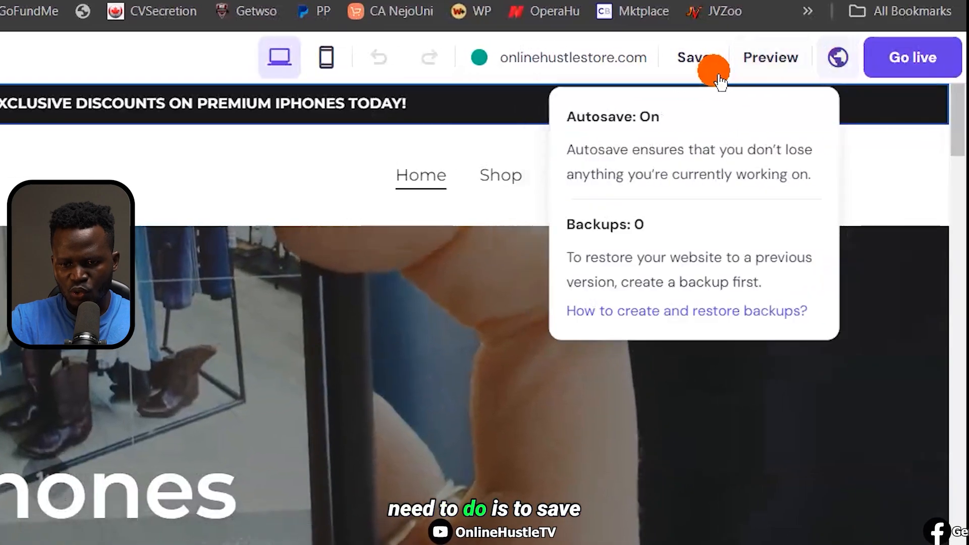
left_click(716, 73)
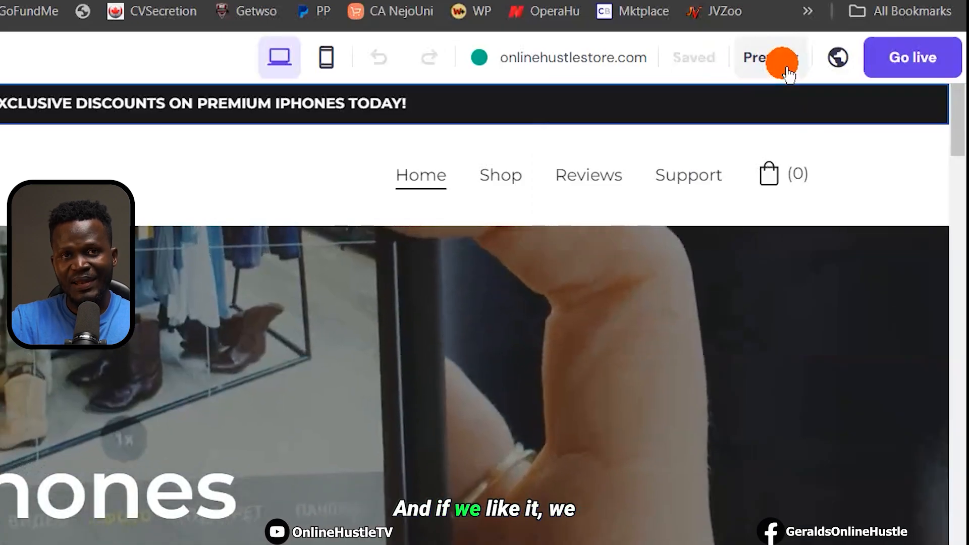
left_click(917, 66)
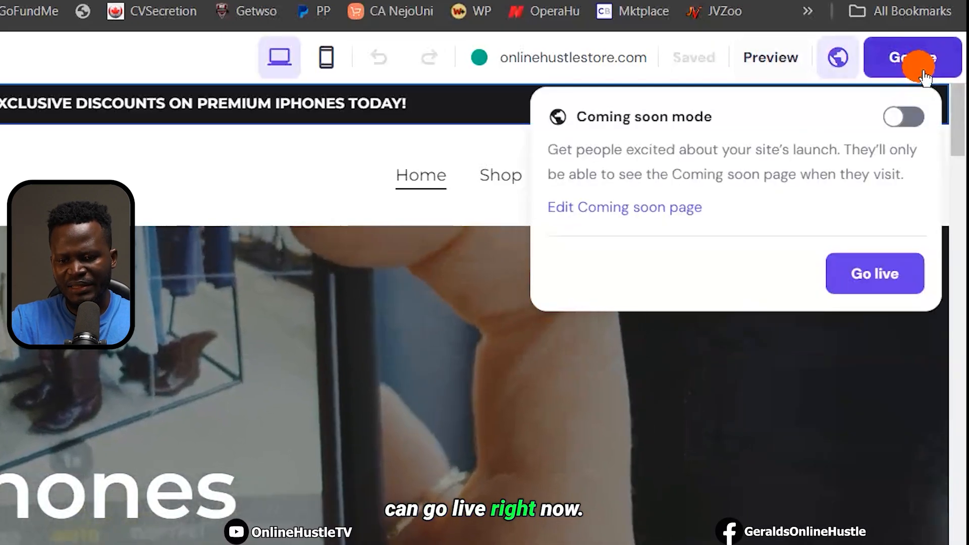
left_click(924, 75)
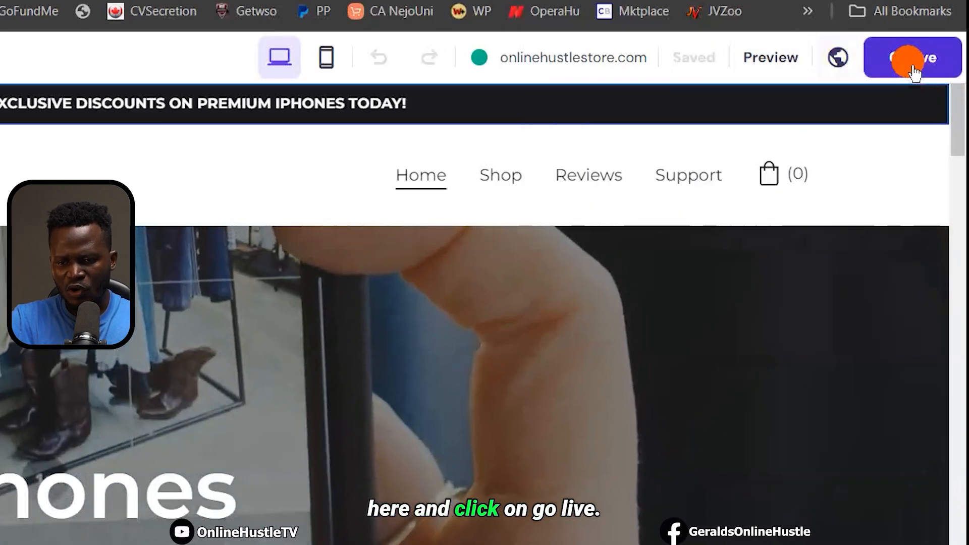
left_click(908, 69)
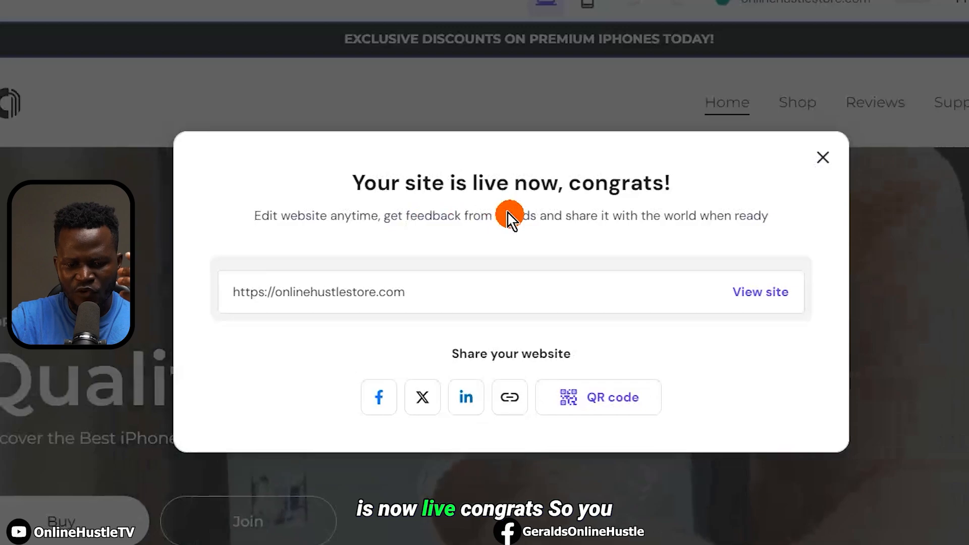
Open the live site's Shop page and add Premium iPhone 16 Pro Max to the bag
left_click(764, 297)
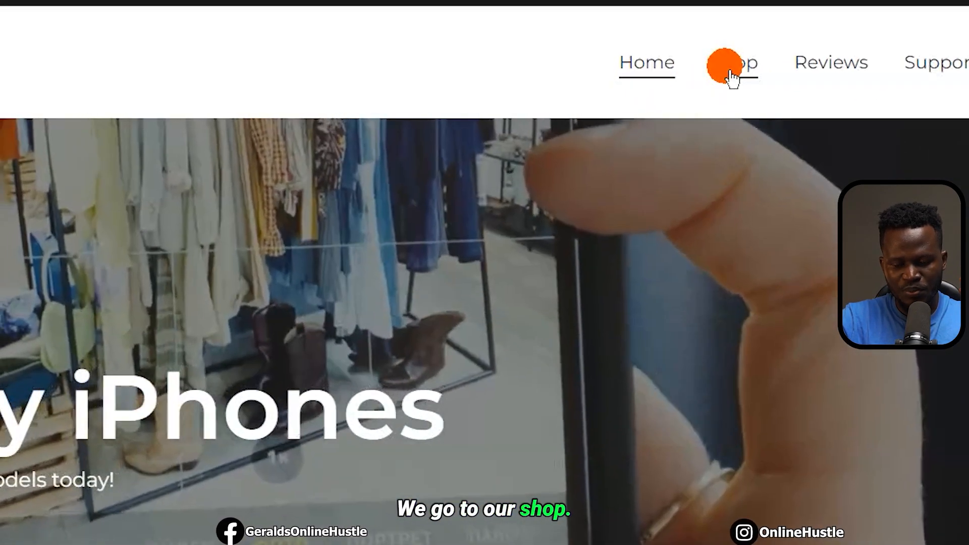
left_click(731, 77)
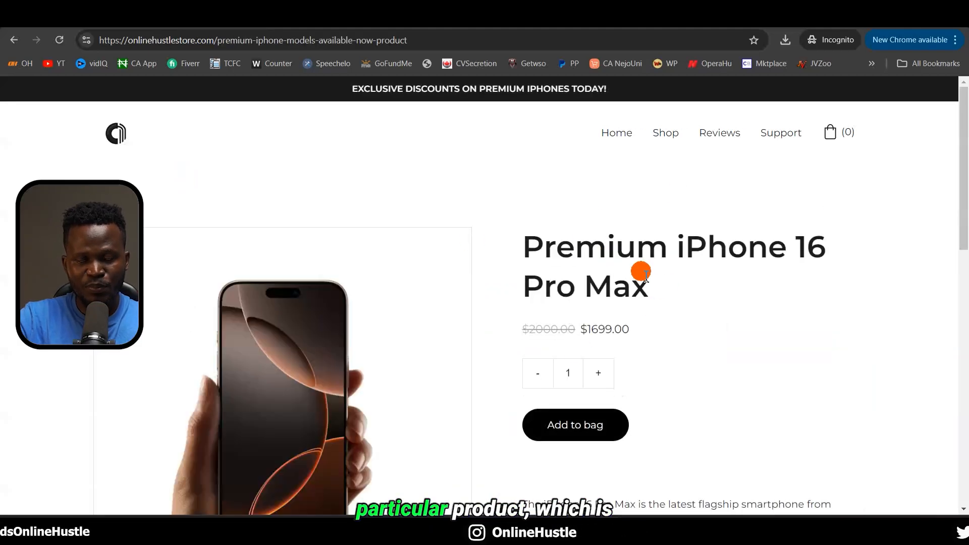
scroll(645, 275, "down", 15)
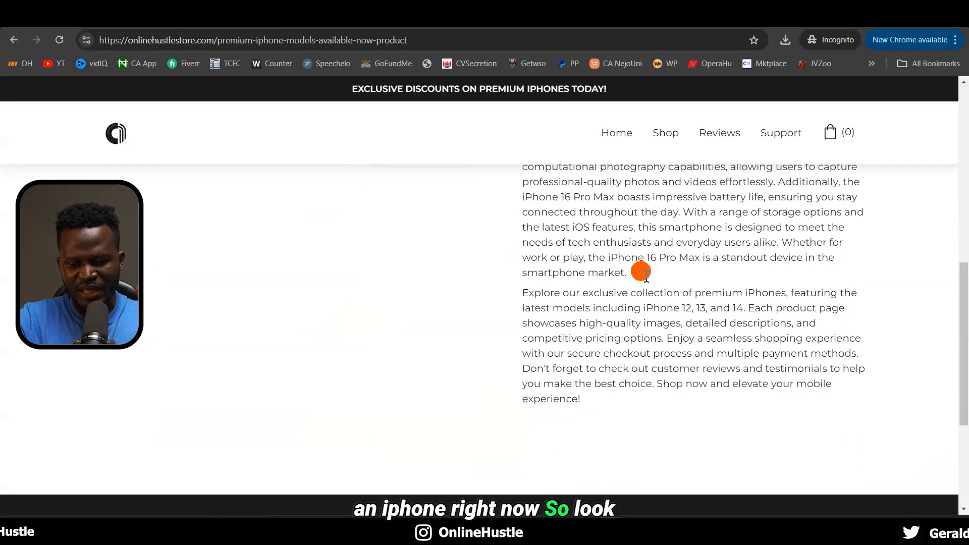
scroll(640, 270, "up", 15)
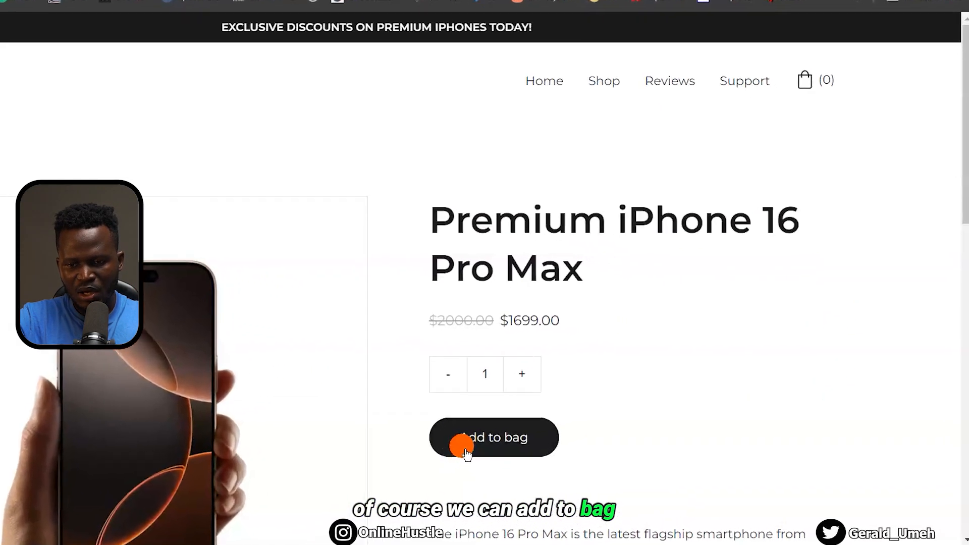
left_click(555, 437)
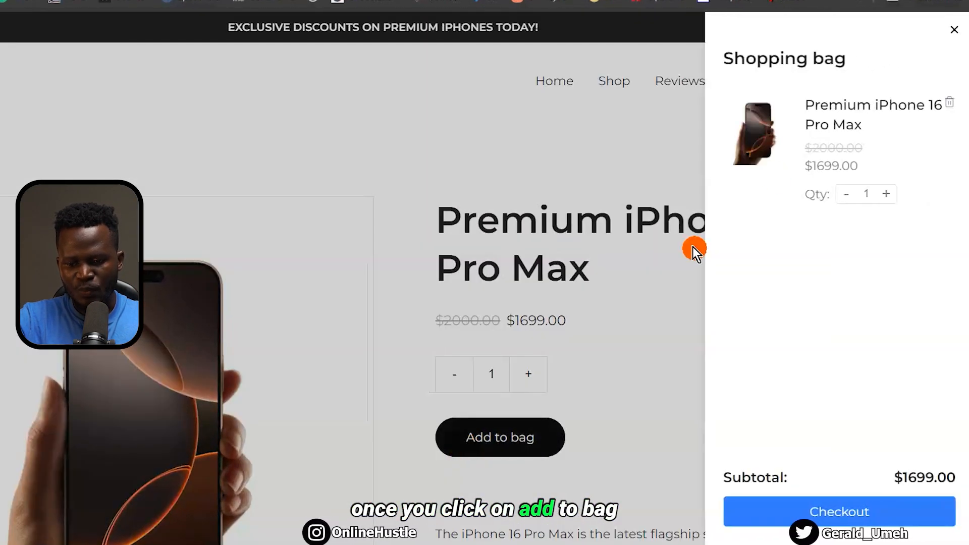
Reopen the bag, attempt checkout and dismiss the orders-unavailable message
left_click(958, 30)
left_click(812, 90)
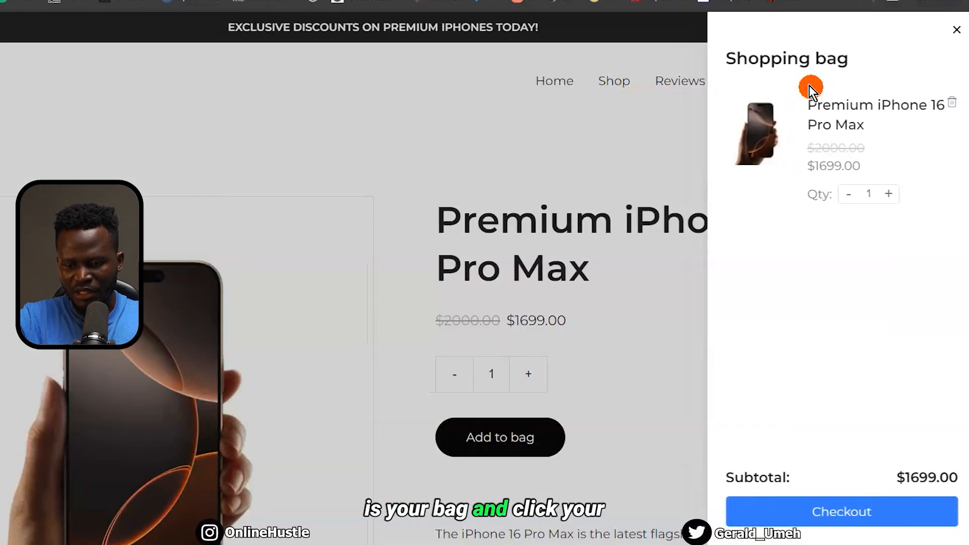
left_click(851, 520)
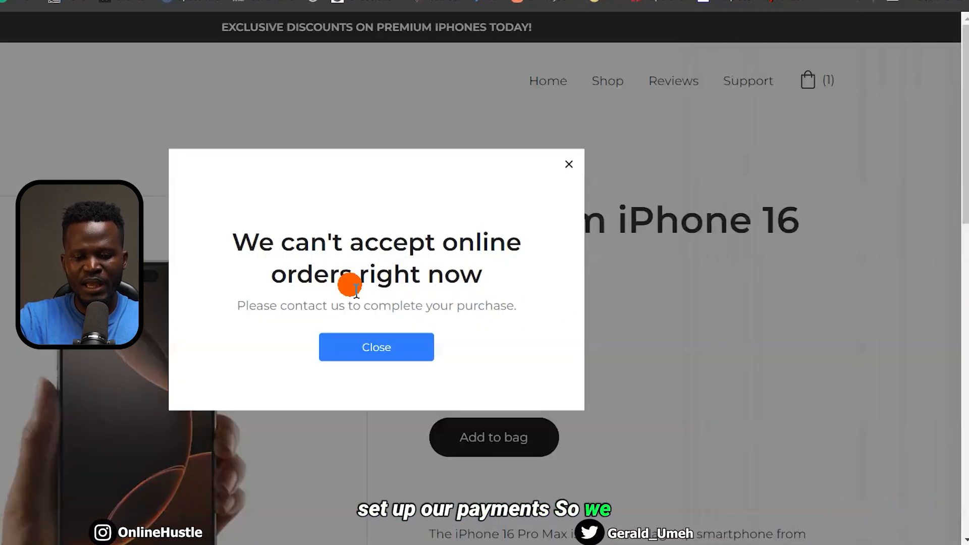
left_click(374, 356)
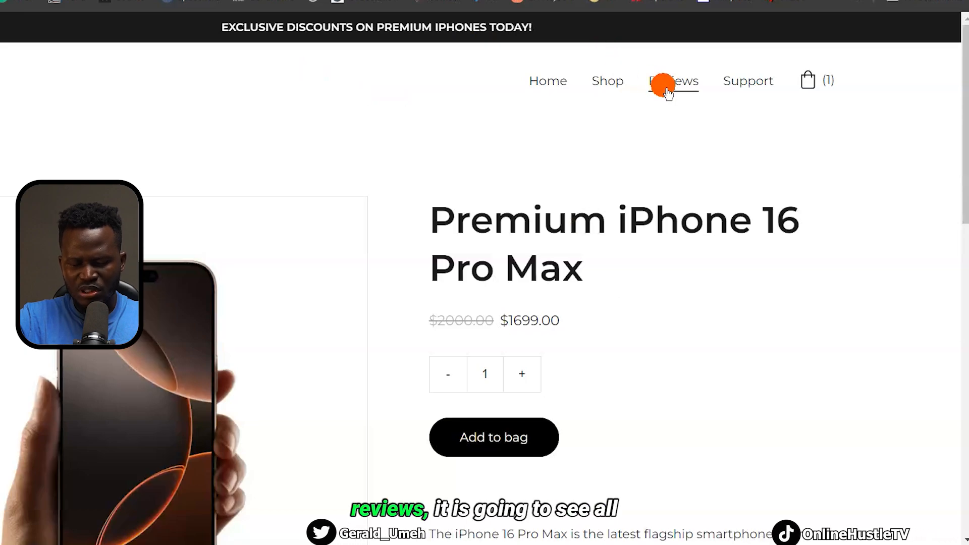
Open the live store's Reviews page and scroll through it
left_click(667, 85)
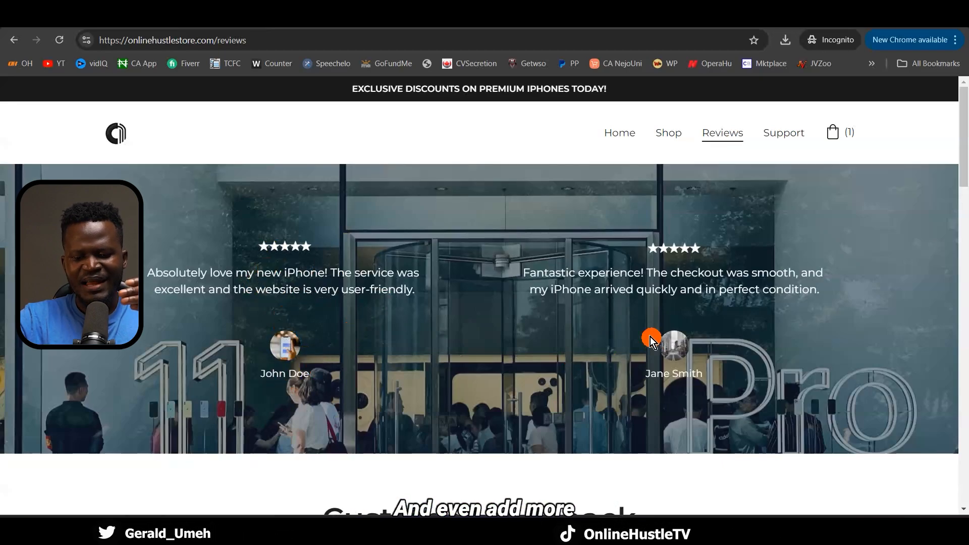
scroll(650, 337, "down", 10)
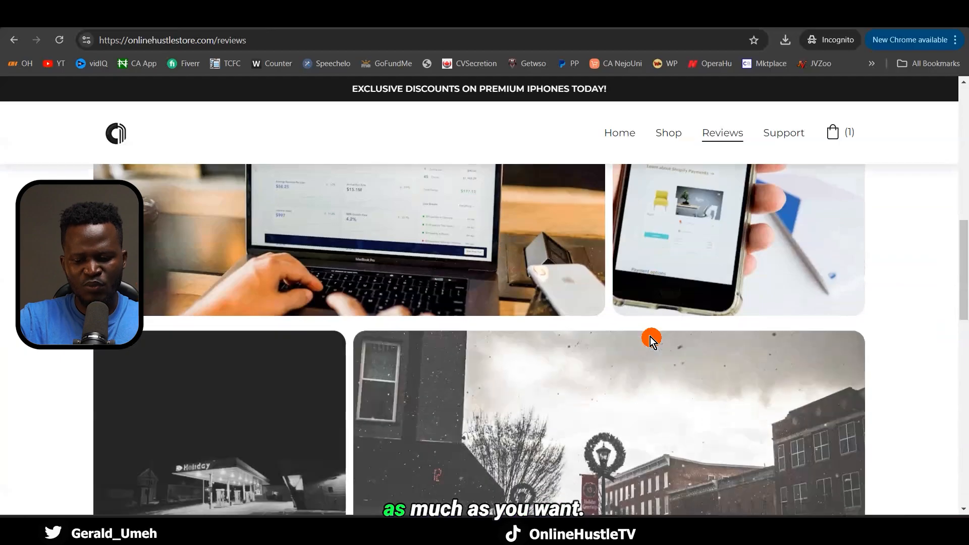
scroll(651, 337, "down", 5)
scroll(650, 337, "up", 15)
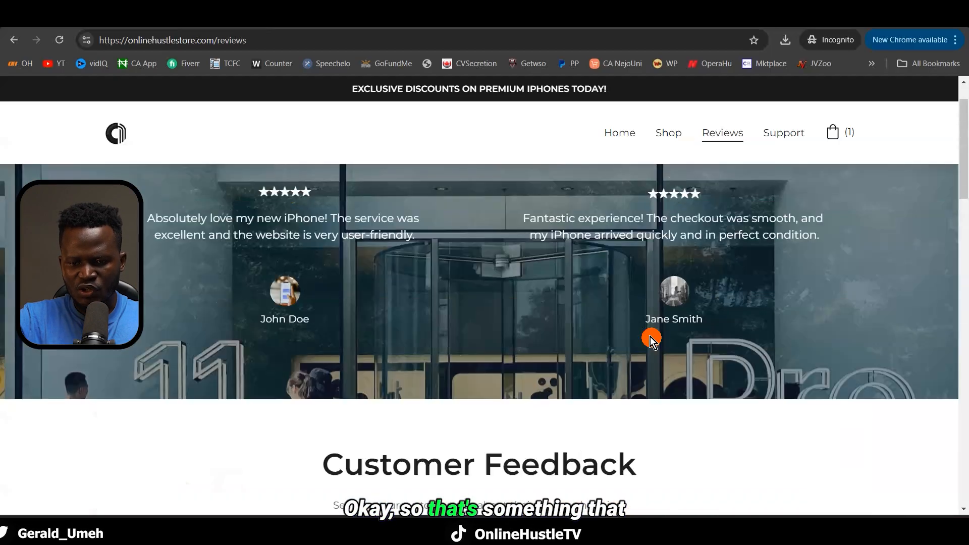
scroll(650, 337, "up", 1)
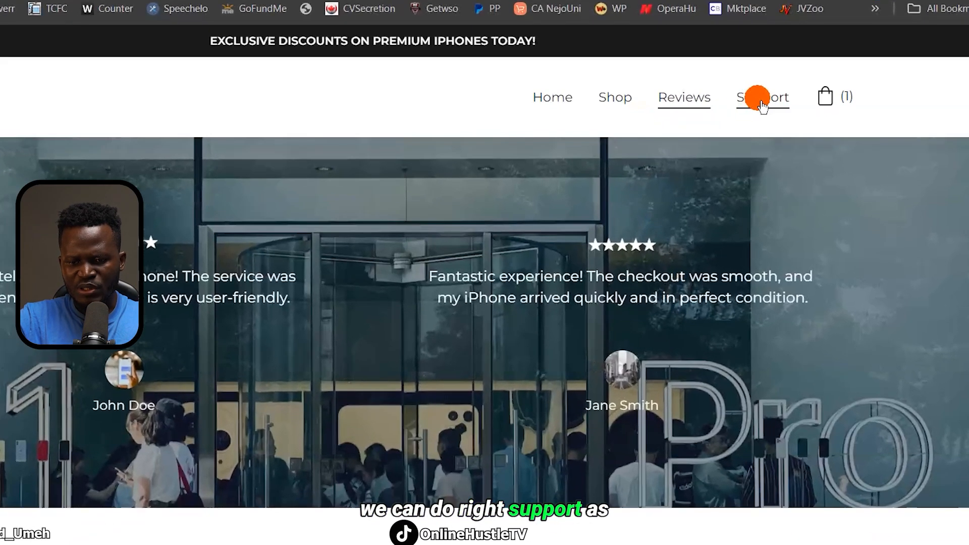
Open the Support page and scroll through its Contact Us form, then return to the builder
left_click(762, 106)
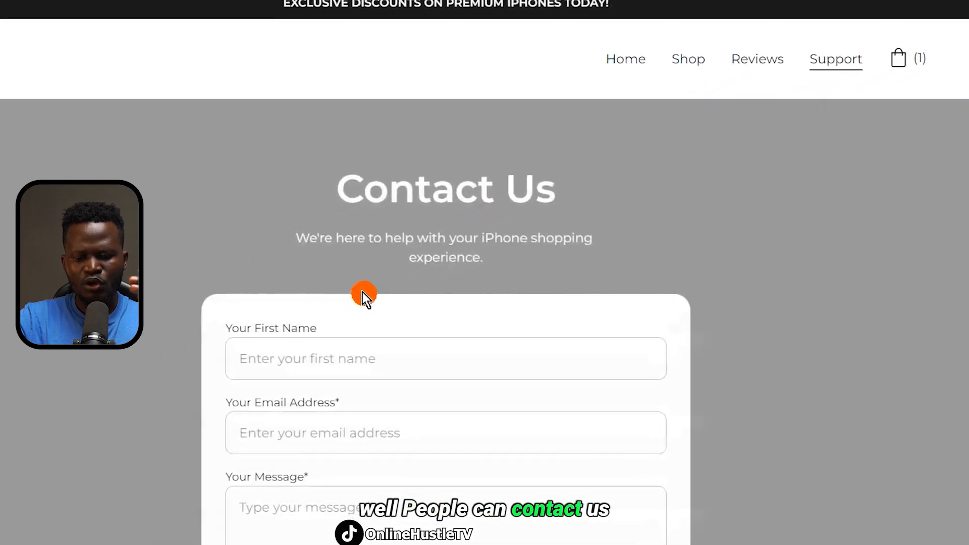
scroll(456, 334, "down", 8)
scroll(456, 334, "up", 5)
scroll(456, 334, "down", 9)
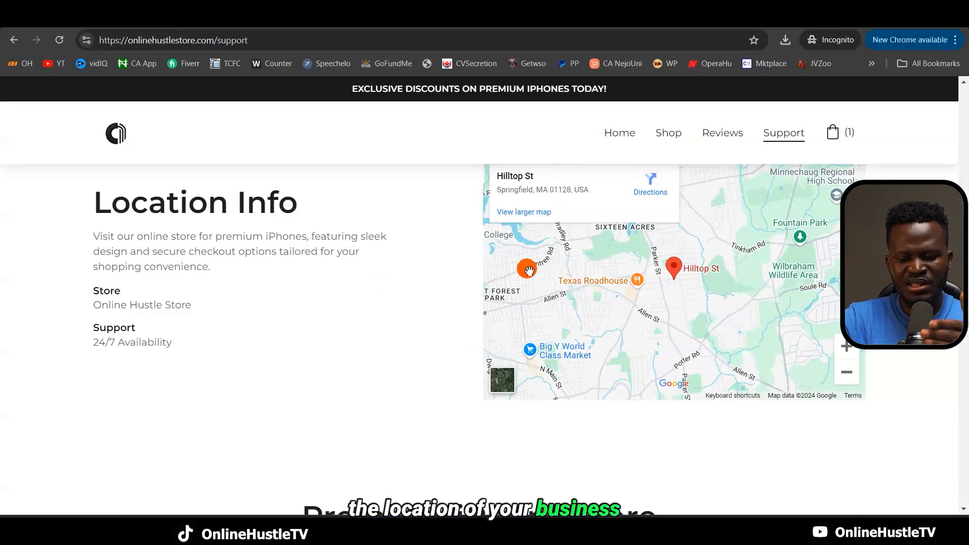
scroll(527, 269, "down", 10)
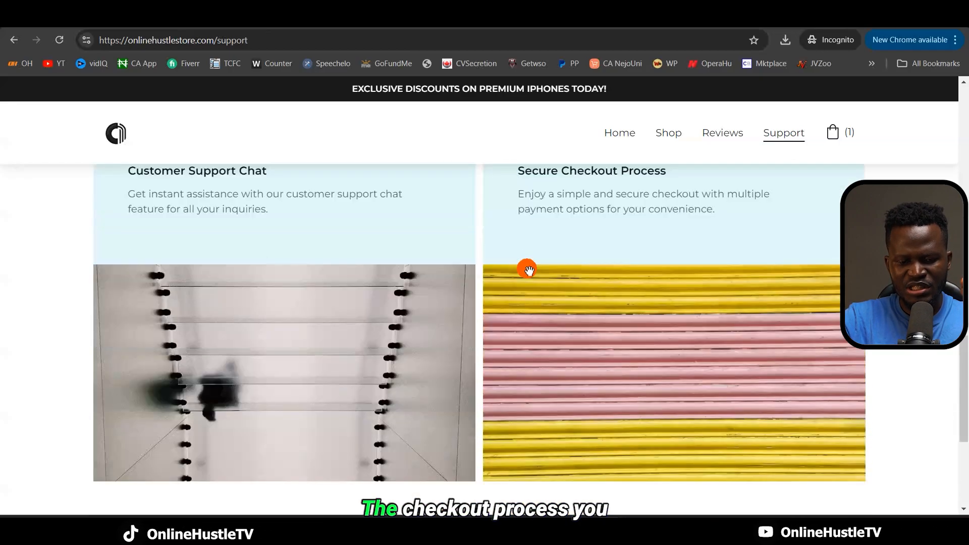
scroll(529, 271, "up", 15)
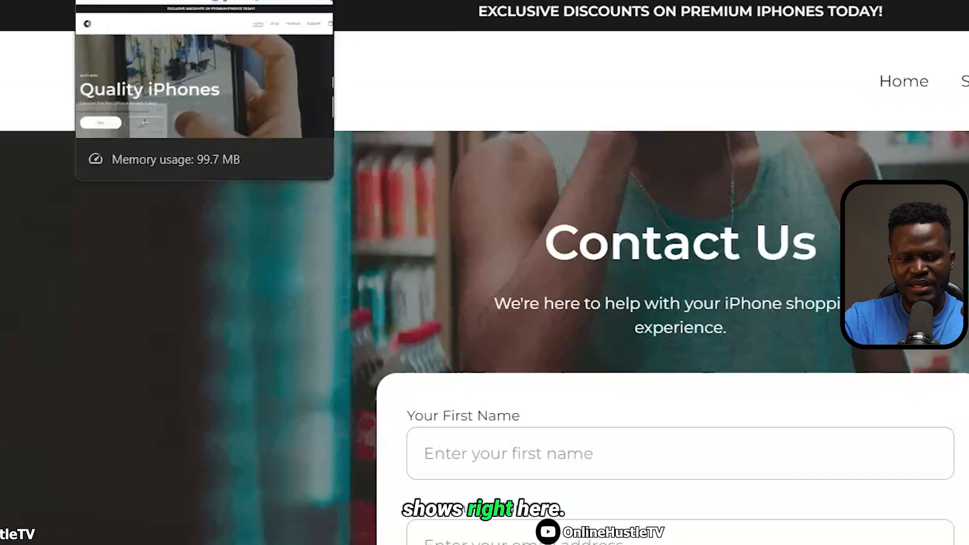
left_click(137, 1)
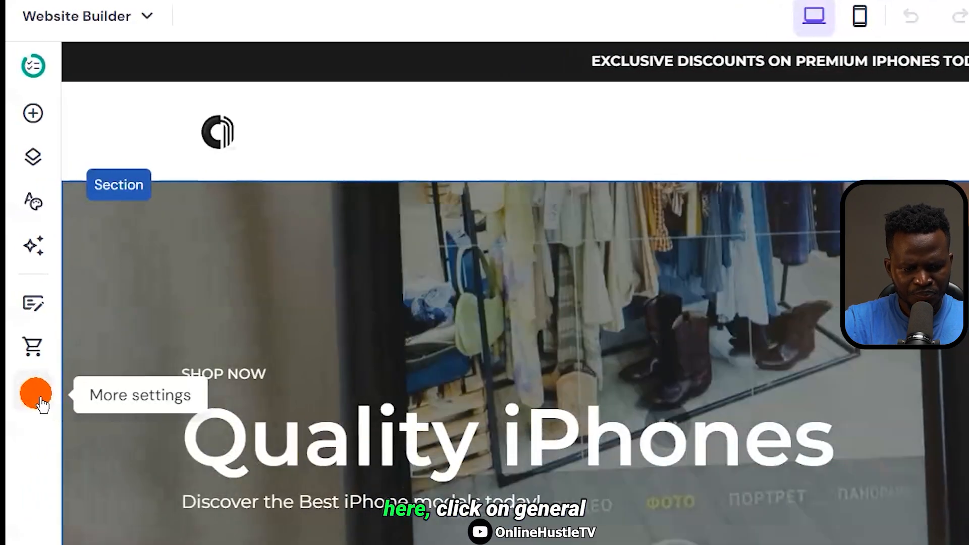
In General settings, upload favicon-32x32 as the site favicon and save the change
left_click(34, 392)
left_click(172, 212)
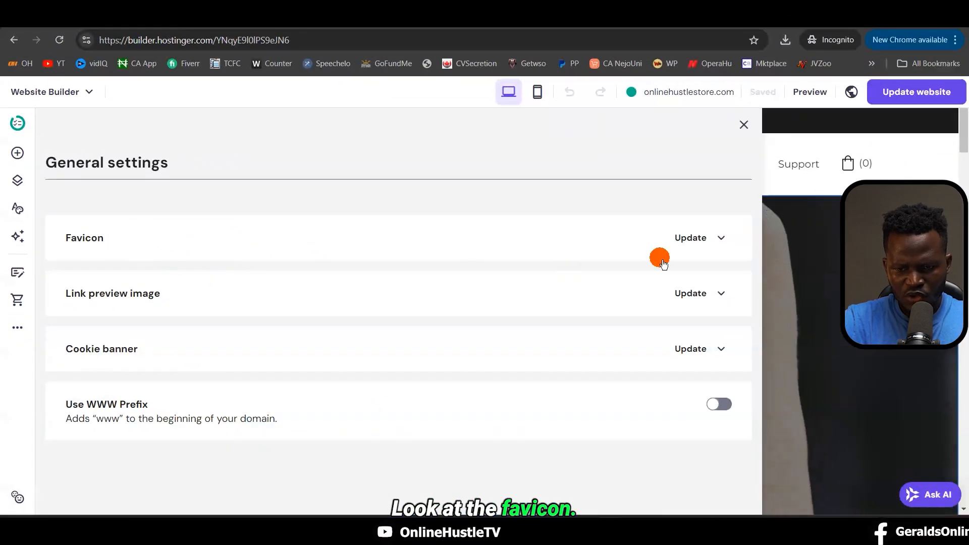
left_click(732, 247)
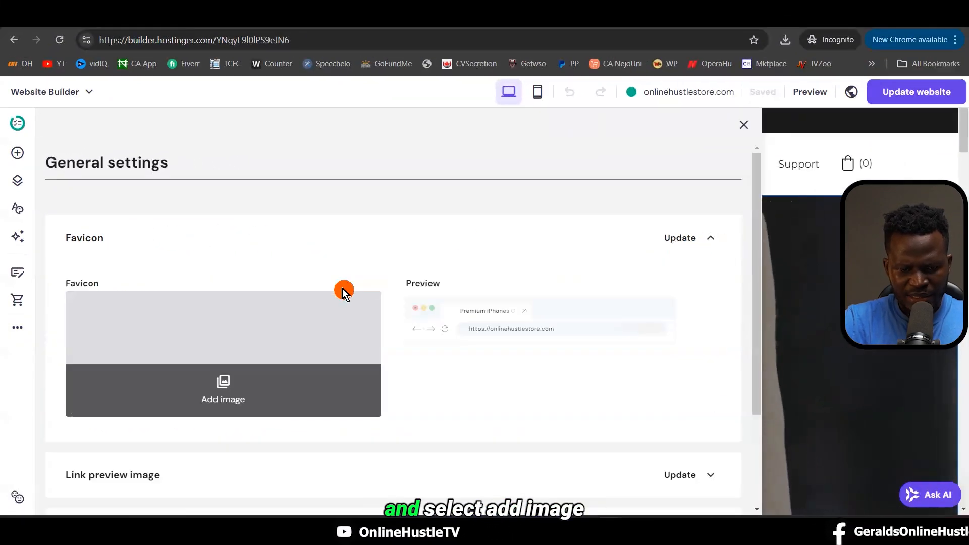
left_click(226, 404)
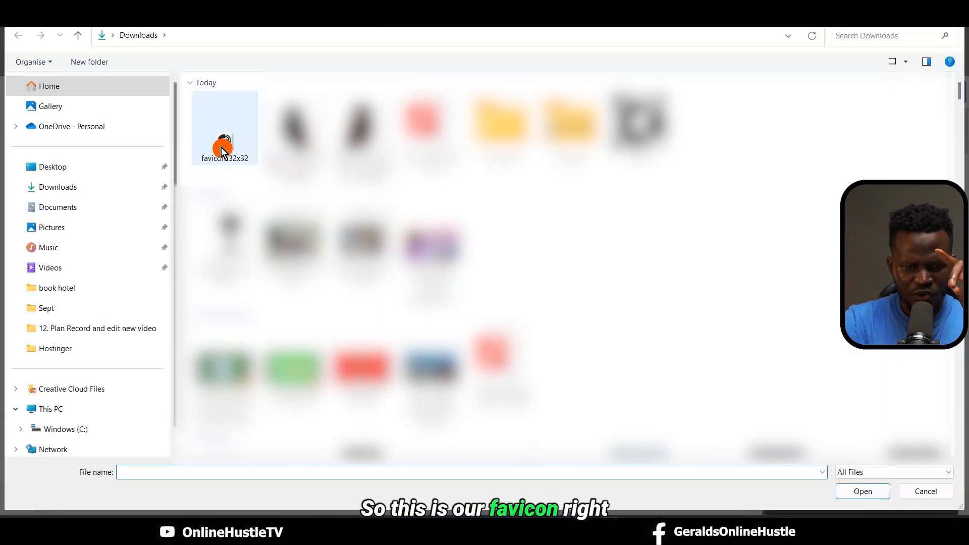
double_click(222, 150)
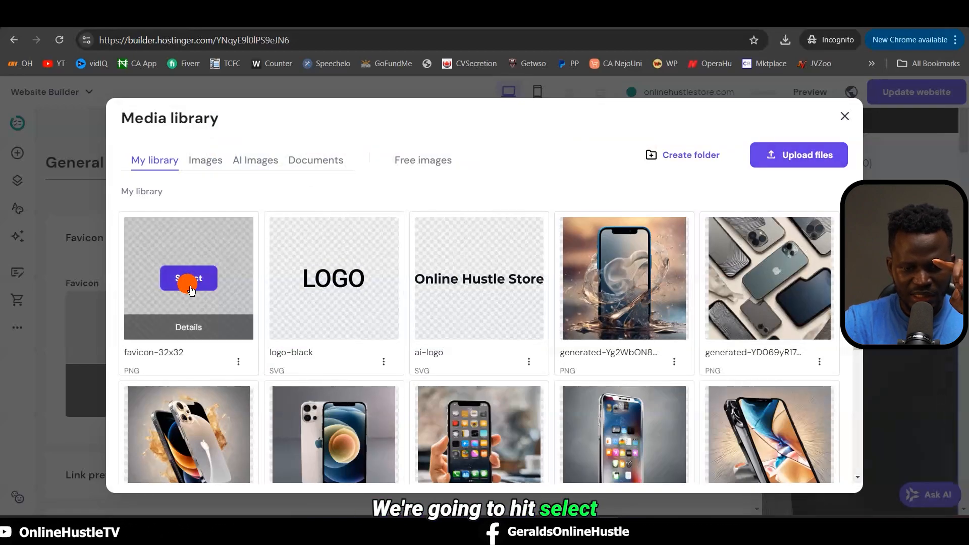
left_click(191, 289)
left_click(667, 463)
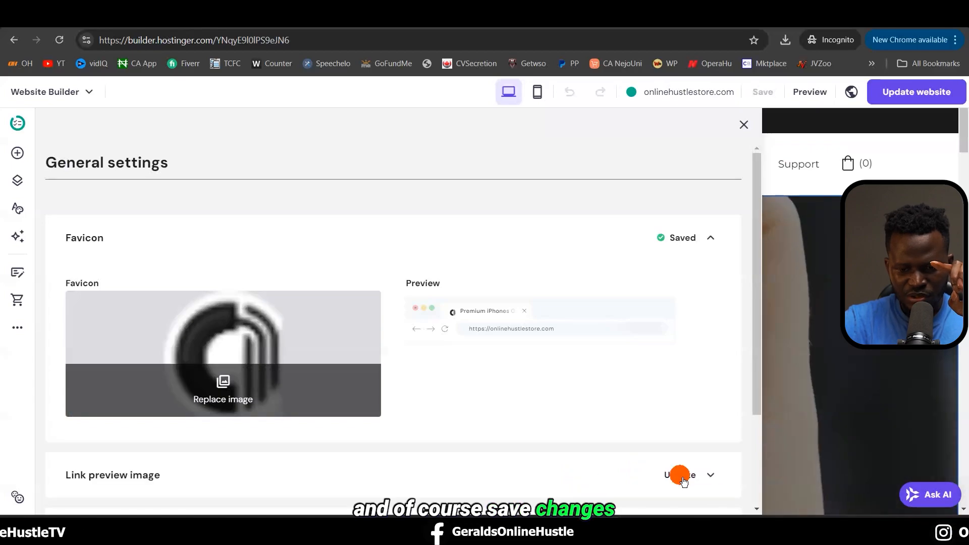
left_click(206, 17)
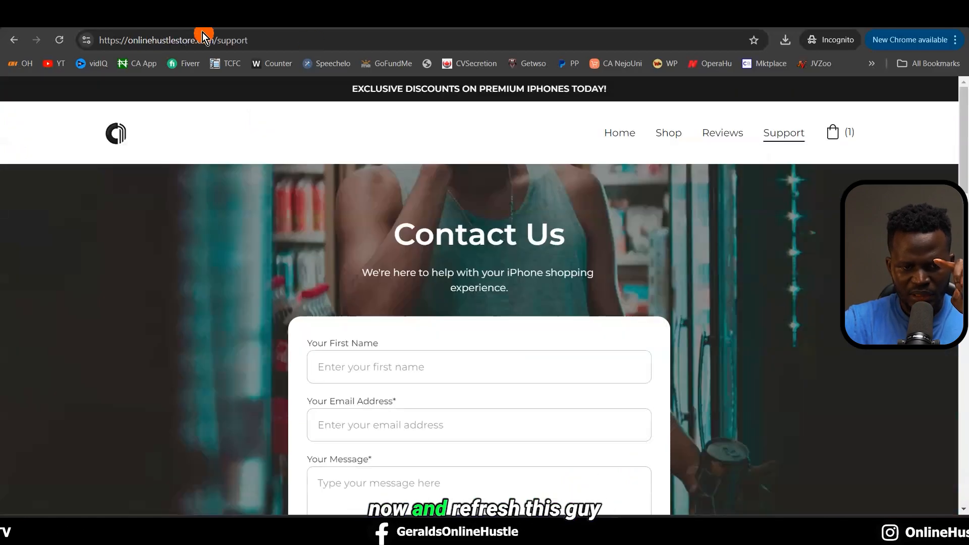
left_click(190, 43)
key("Return")
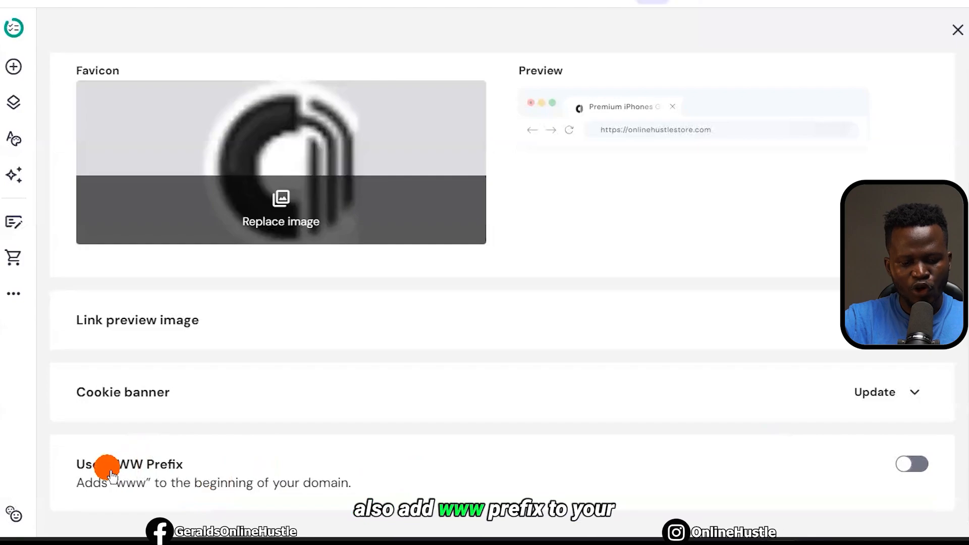
left_click(916, 465)
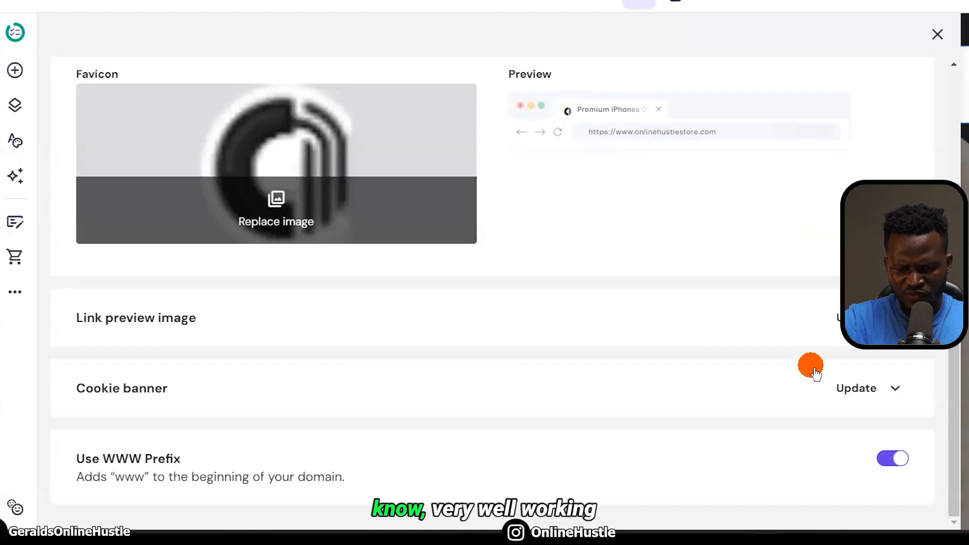
scroll(816, 373, "up", 3)
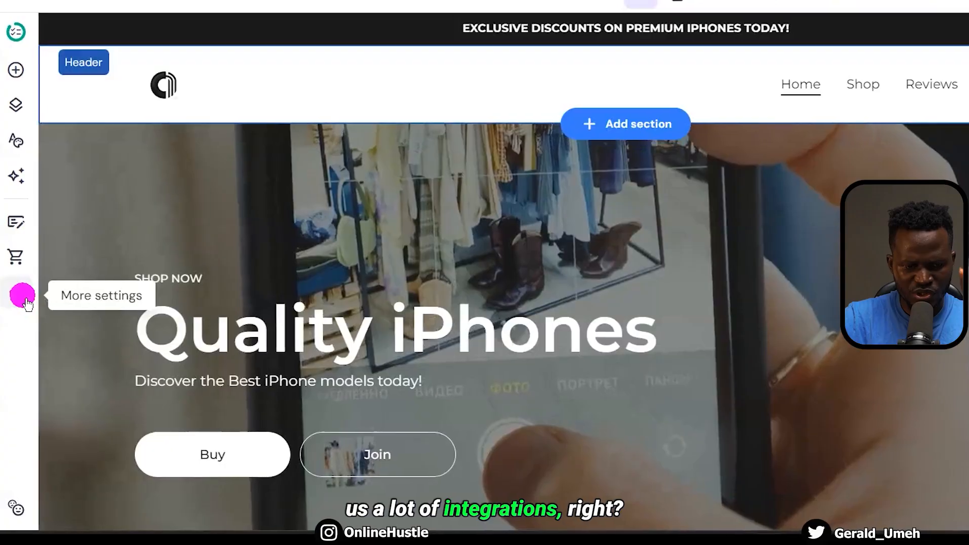
Open Integrations settings, collapse Custom code and scroll through the available integrations
left_click(20, 295)
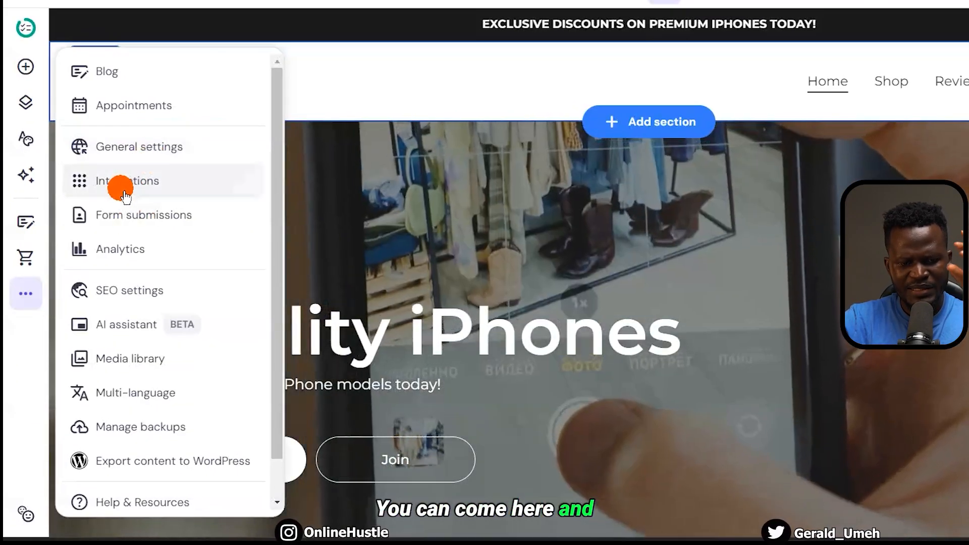
left_click(119, 182)
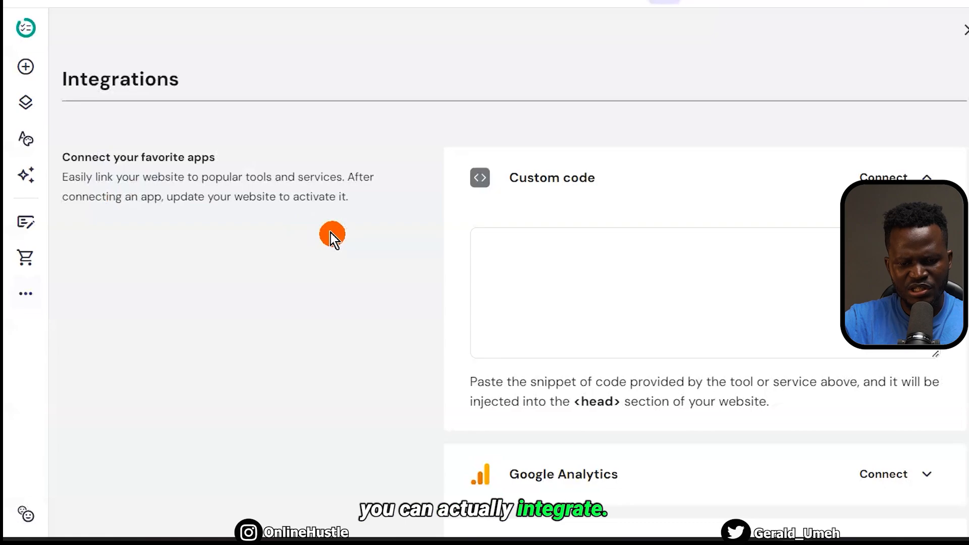
left_click(907, 191)
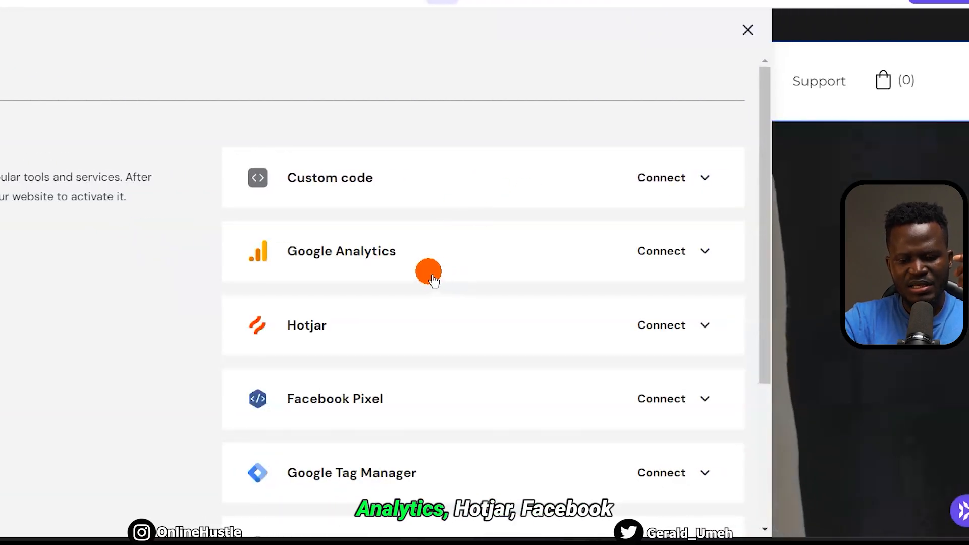
scroll(480, 283, "down", 4)
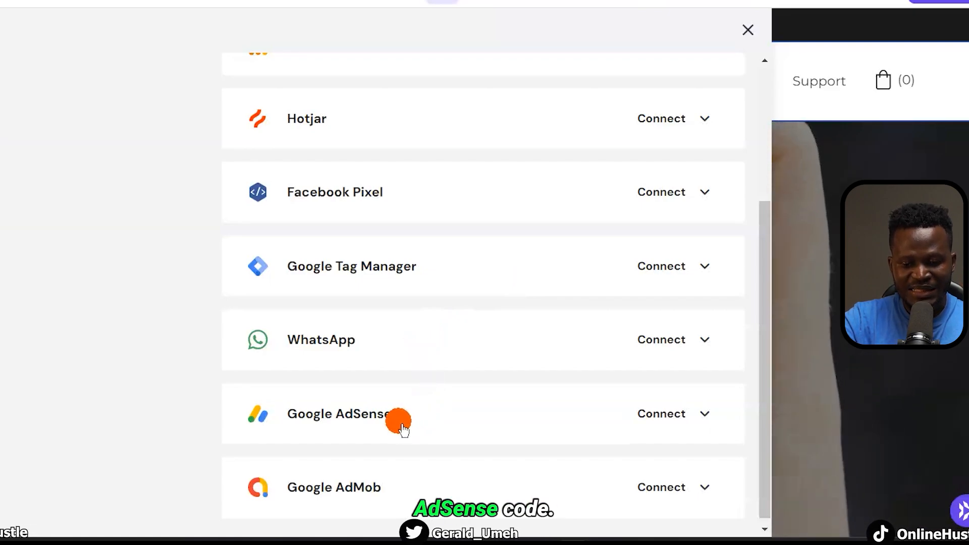
scroll(476, 391, "down", 1)
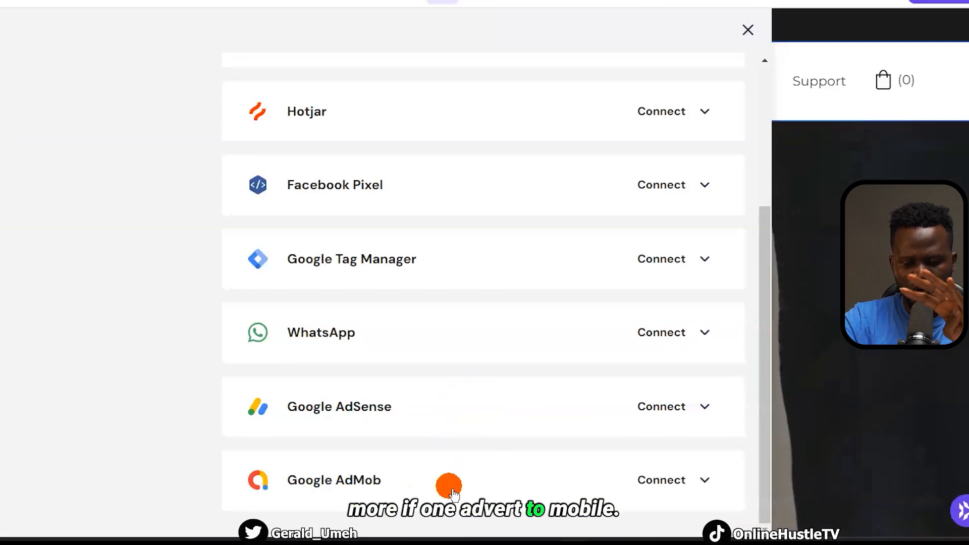
scroll(541, 467, "up", 5)
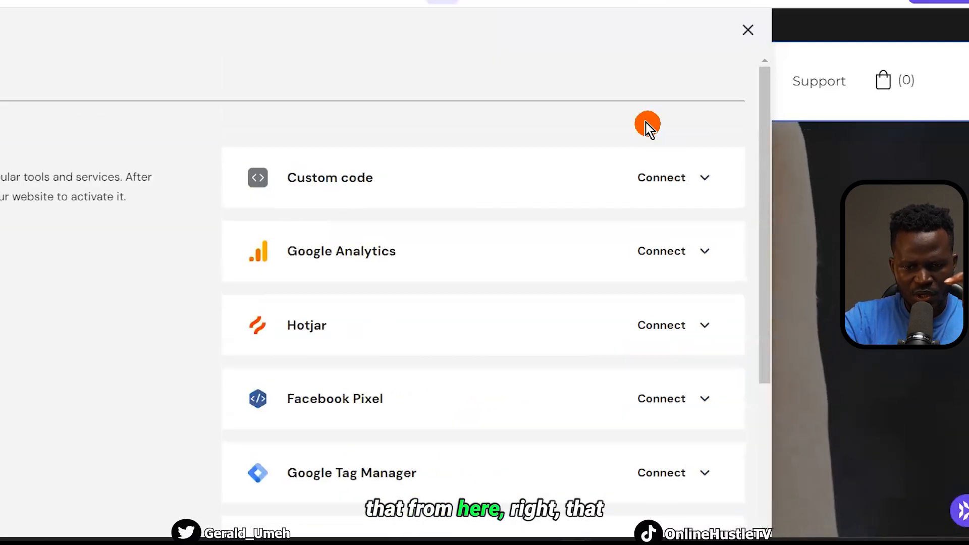
Close Integrations and open Form submissions, showing the Contact form with 0 submissions
left_click(748, 30)
left_click(25, 292)
left_click(151, 225)
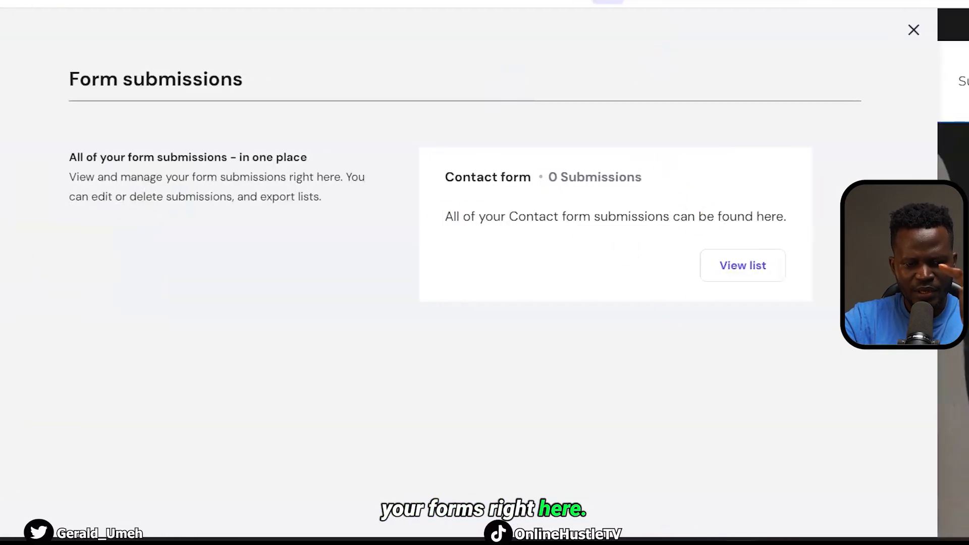
Check site analytics and its Last 7 days range options, then open the Home page's SEO settings
left_click(25, 293)
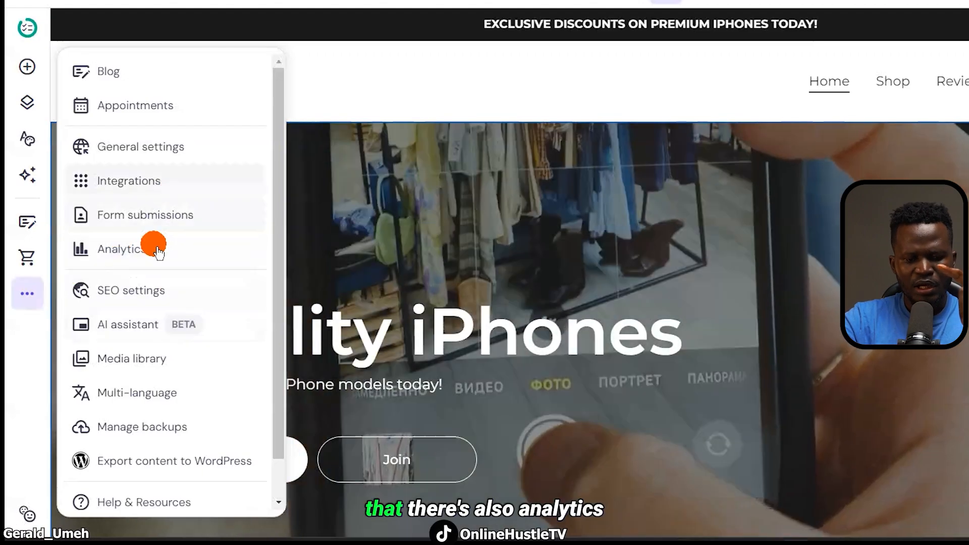
left_click(137, 253)
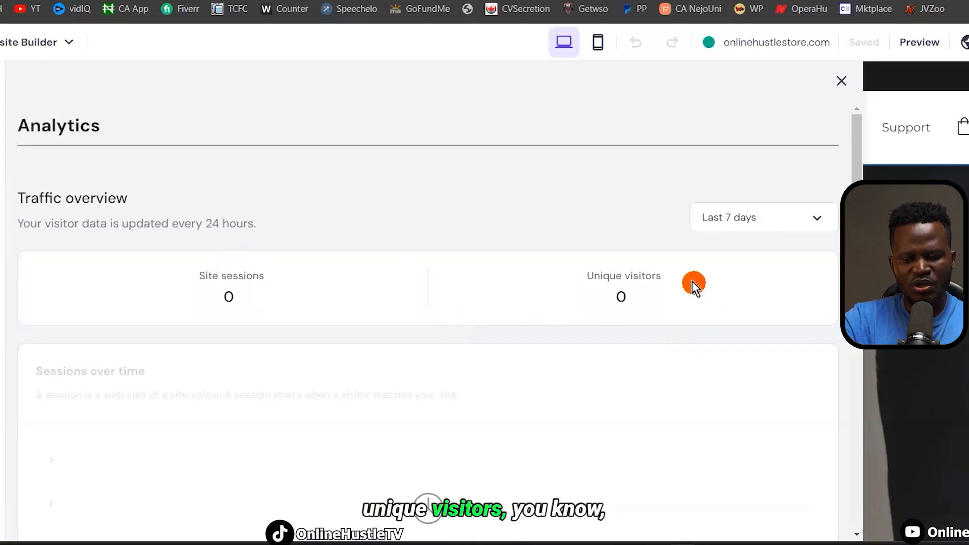
left_click(774, 217)
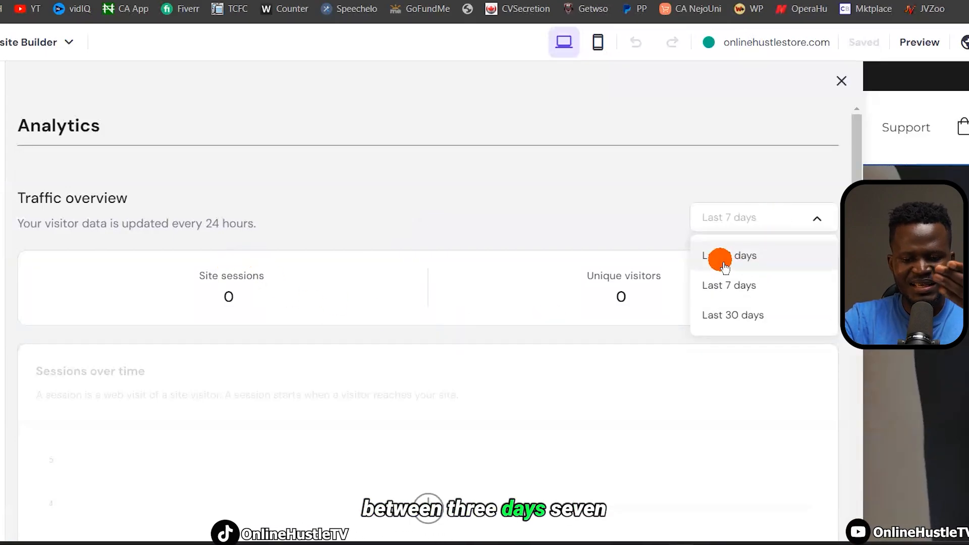
left_click(485, 175)
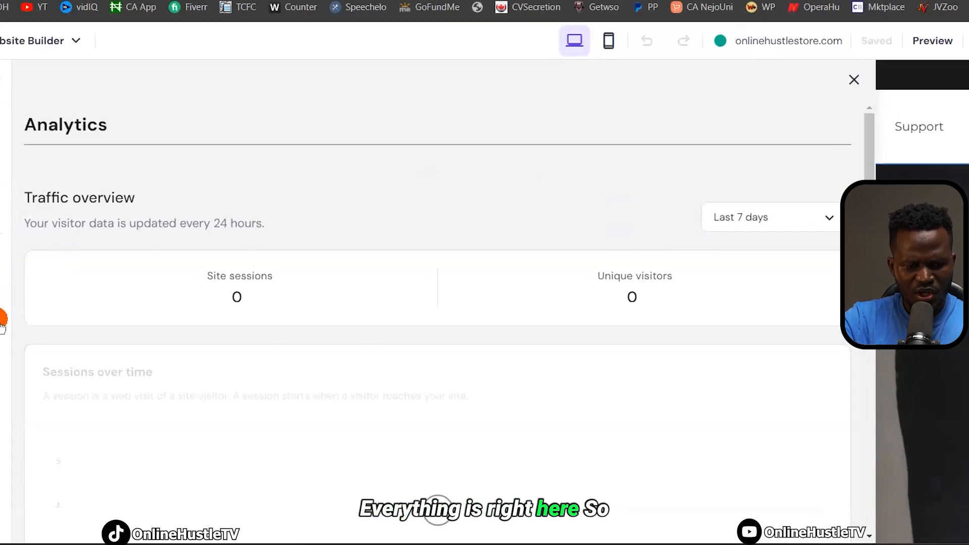
left_click(2, 323)
left_click(99, 316)
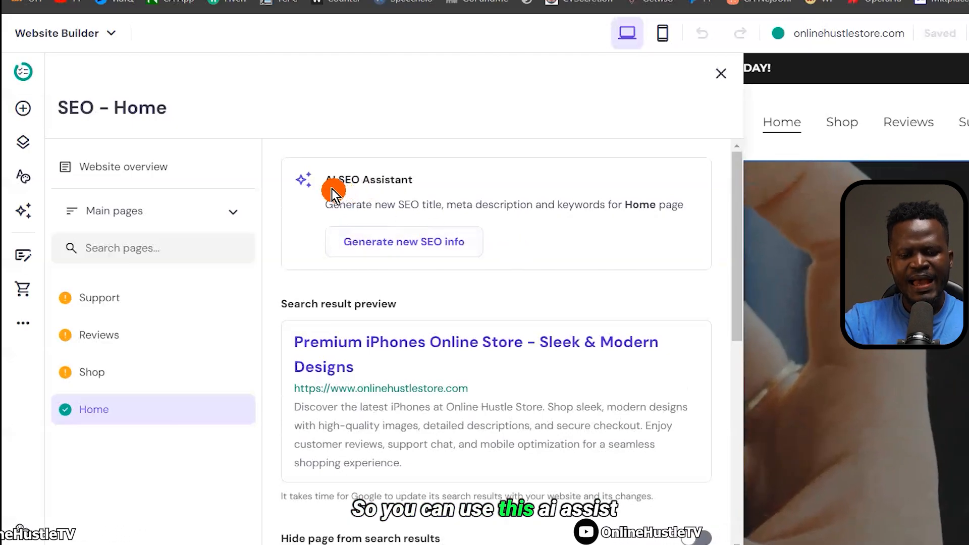
Generate Home SEO from keywords latest iphones, online store, detailed descriptions, titled 'Discover Latest iPhones at Online Hustle Store'
left_click(379, 242)
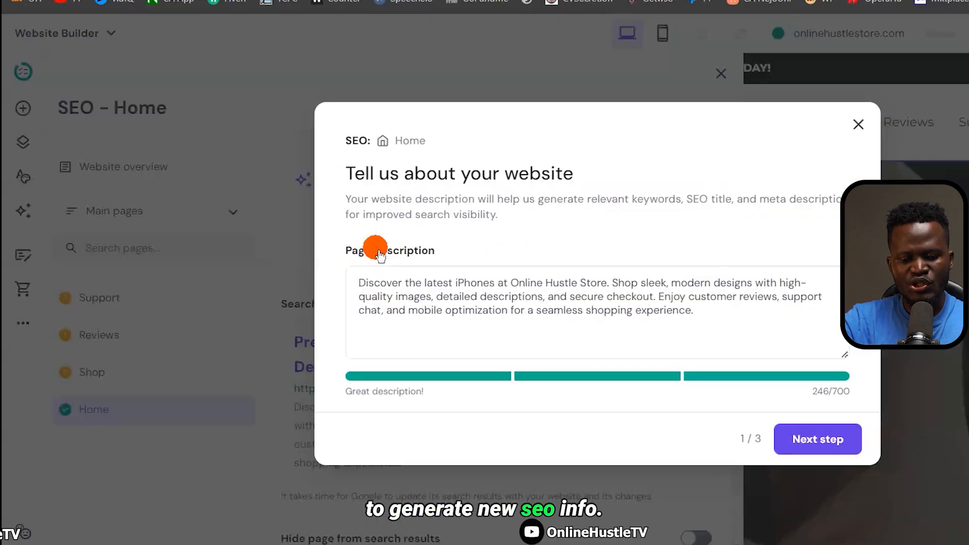
left_click(316, 295)
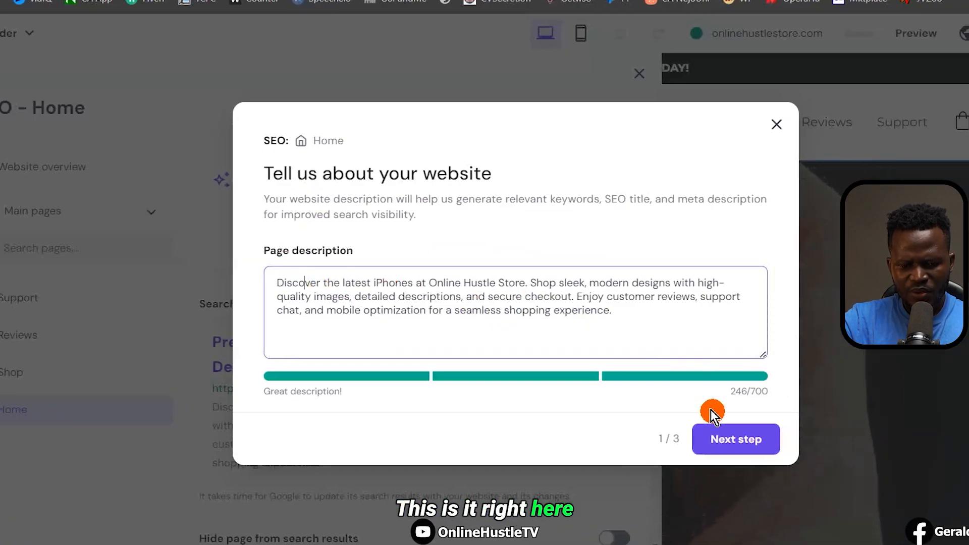
left_click(730, 451)
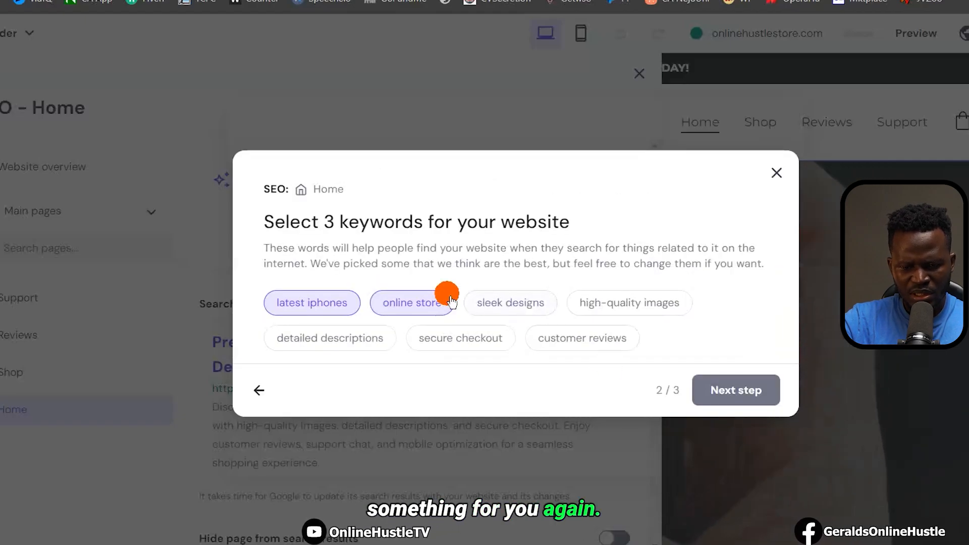
left_click(574, 348)
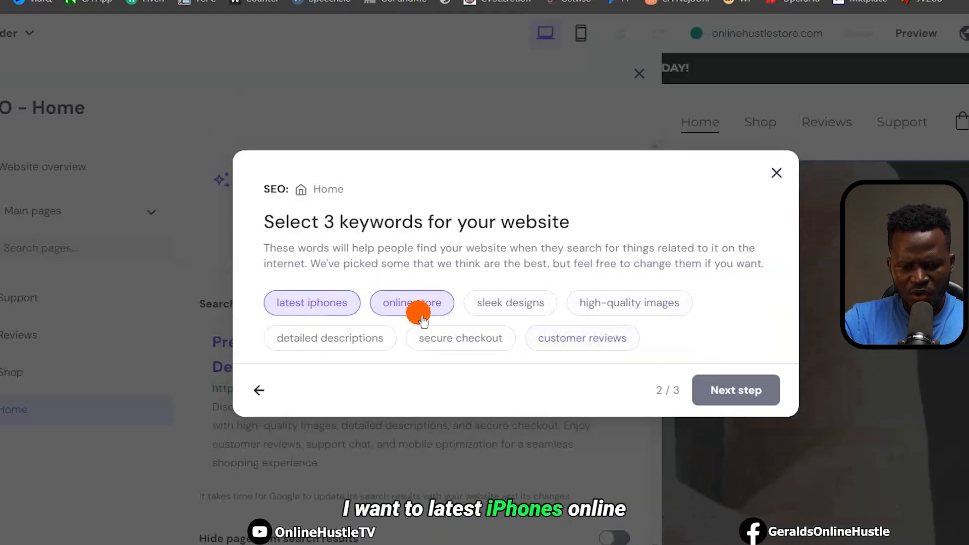
left_click(344, 337)
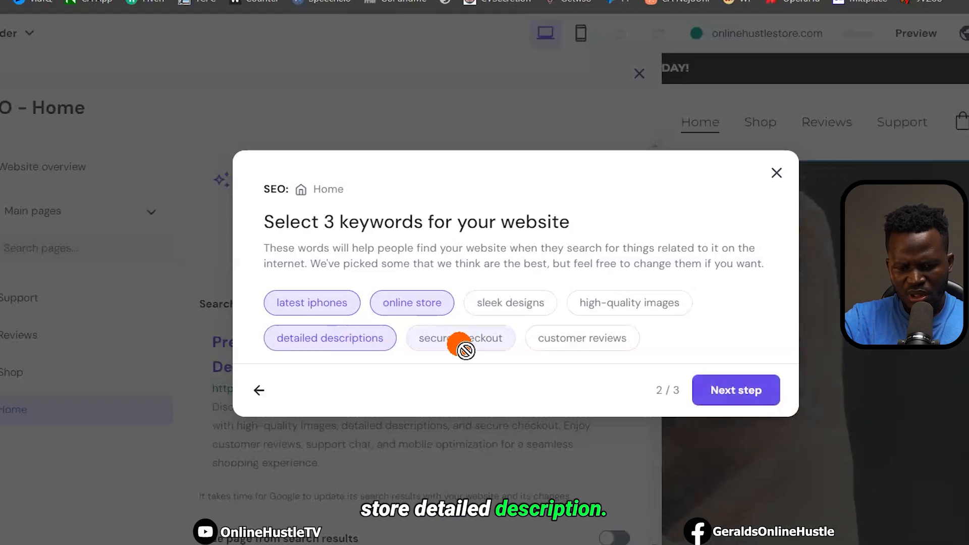
left_click(738, 399)
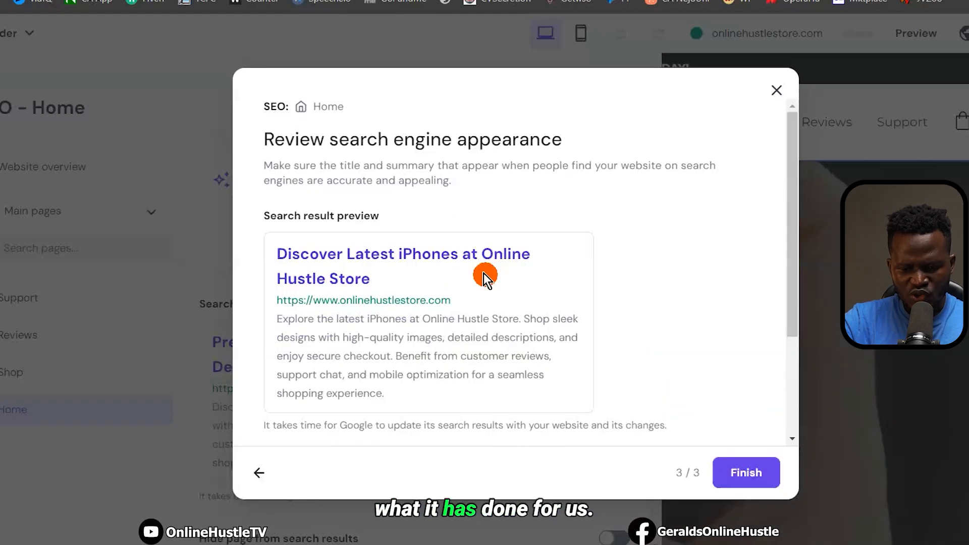
left_click(737, 477)
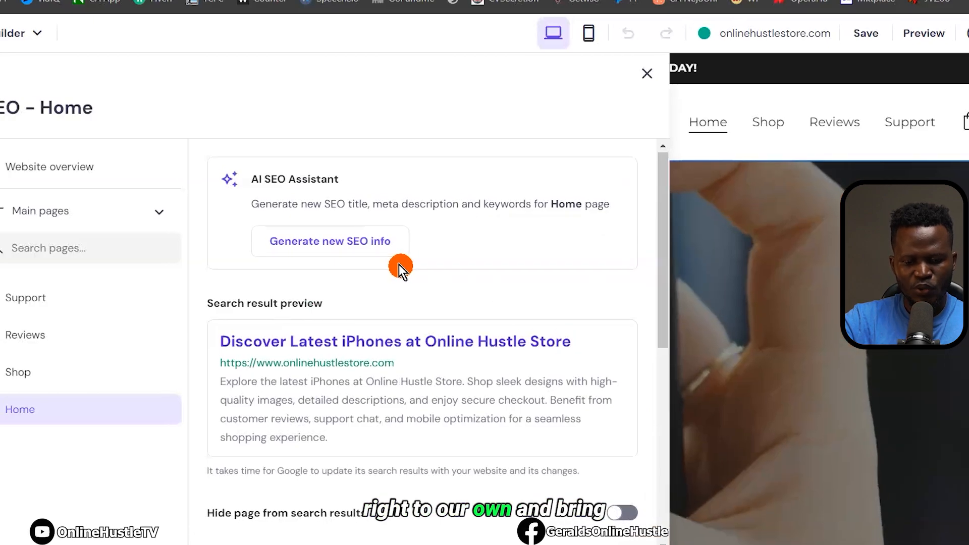
Scroll down through the Home page's SEO settings panel
scroll(401, 266, "down", 3)
scroll(477, 272, "down", 2)
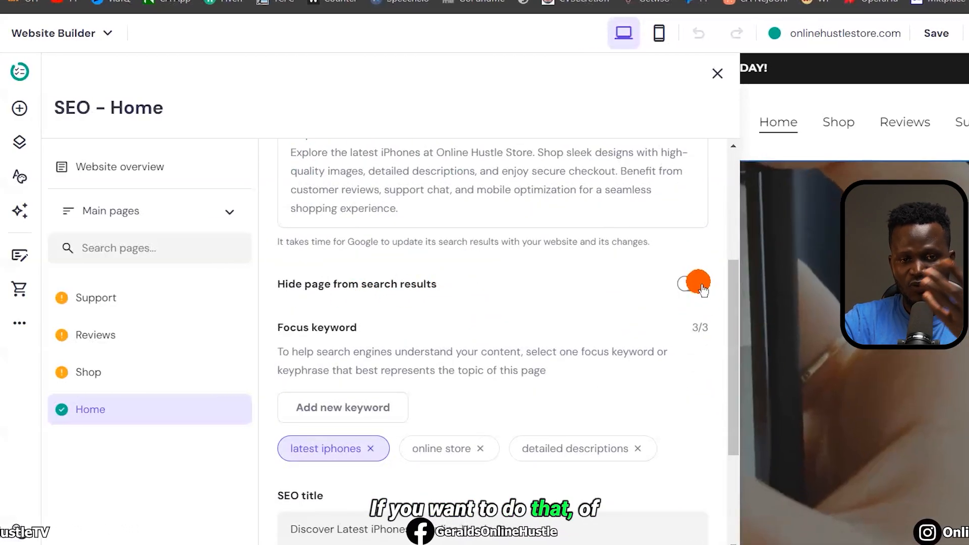
scroll(592, 323, "down", 2)
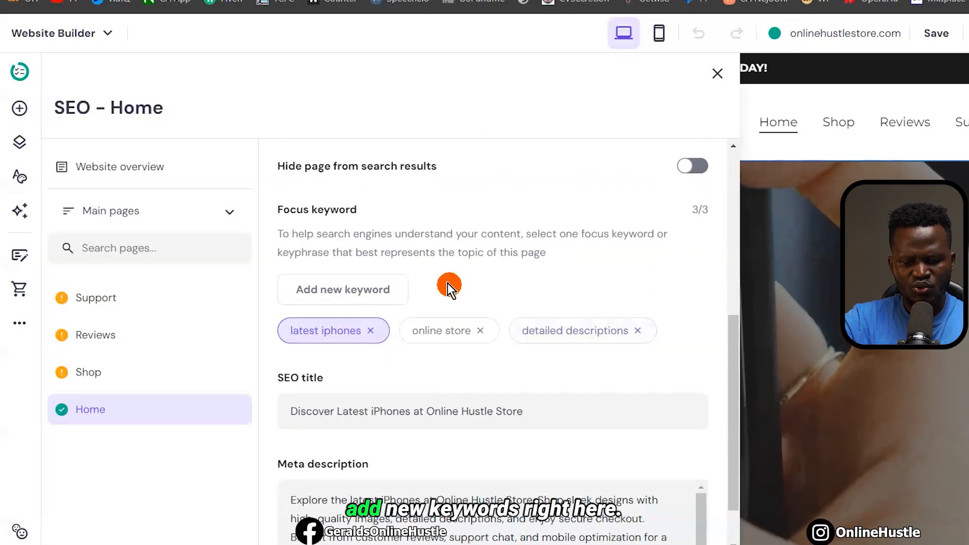
scroll(288, 333, "down", 1)
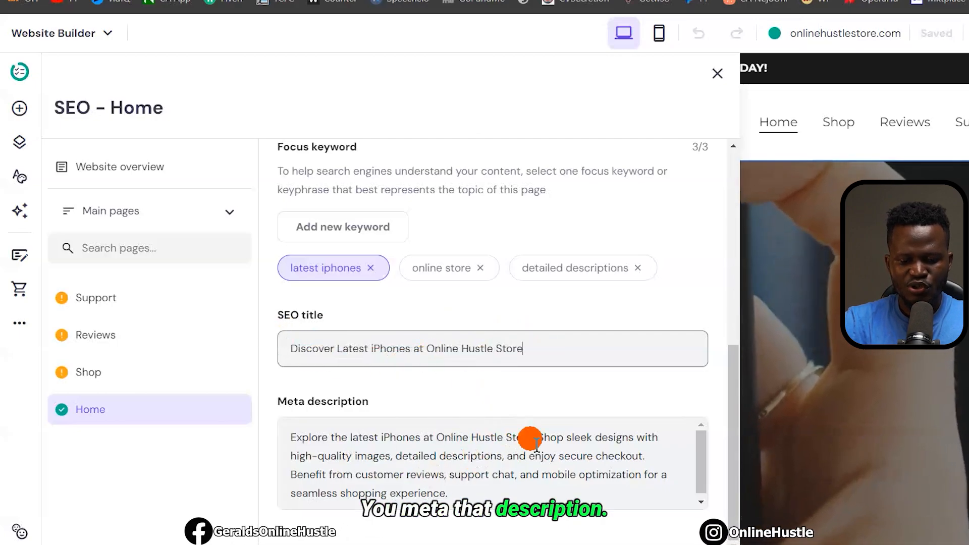
scroll(487, 481, "down", 1)
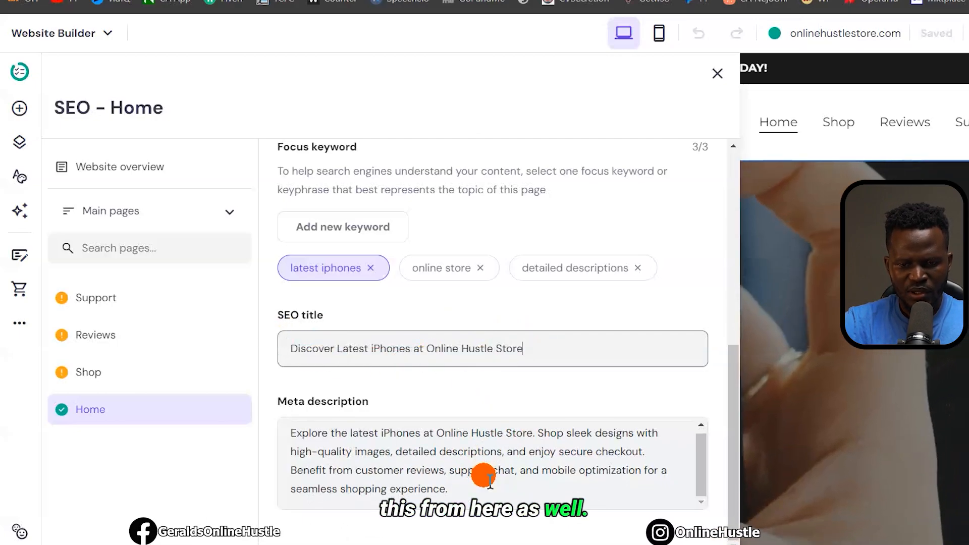
Switch the page type to Product pages and back to Main pages, landing on Support's SEO
left_click(146, 211)
left_click(143, 284)
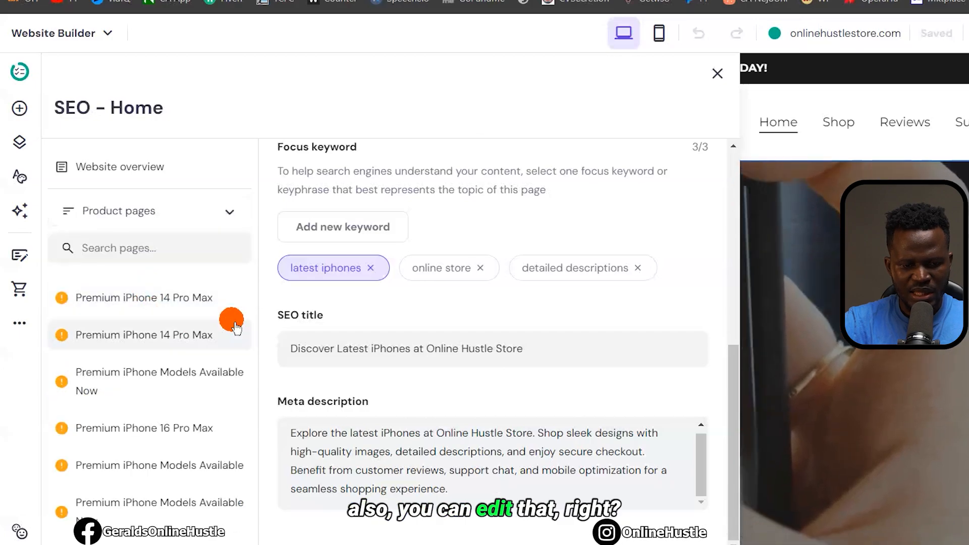
left_click(229, 218)
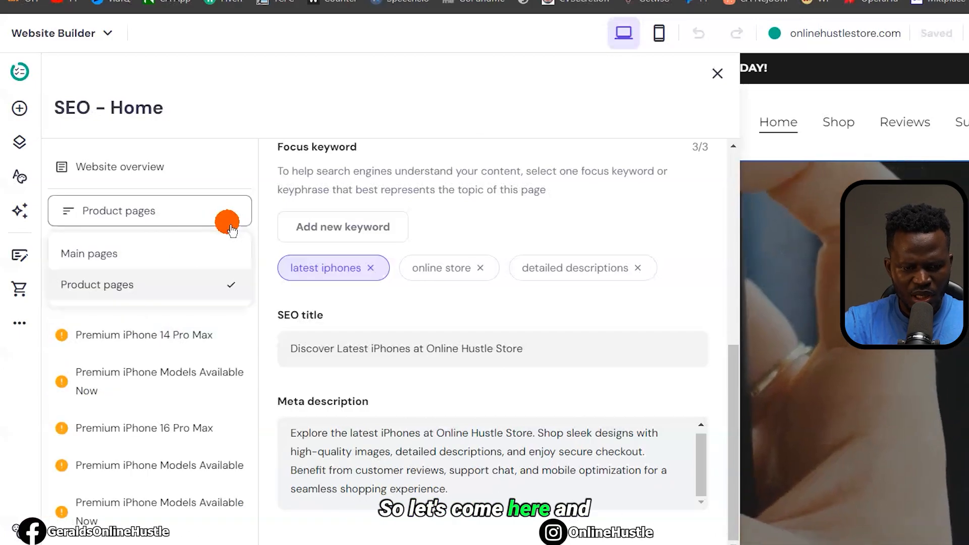
left_click(141, 260)
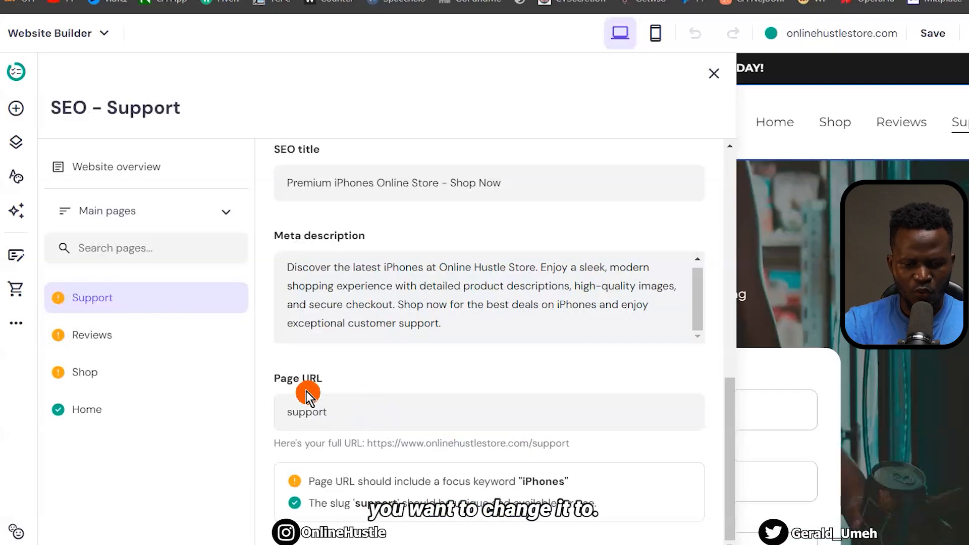
Review the SEO settings of the Reviews and Shop pages
left_click(115, 337)
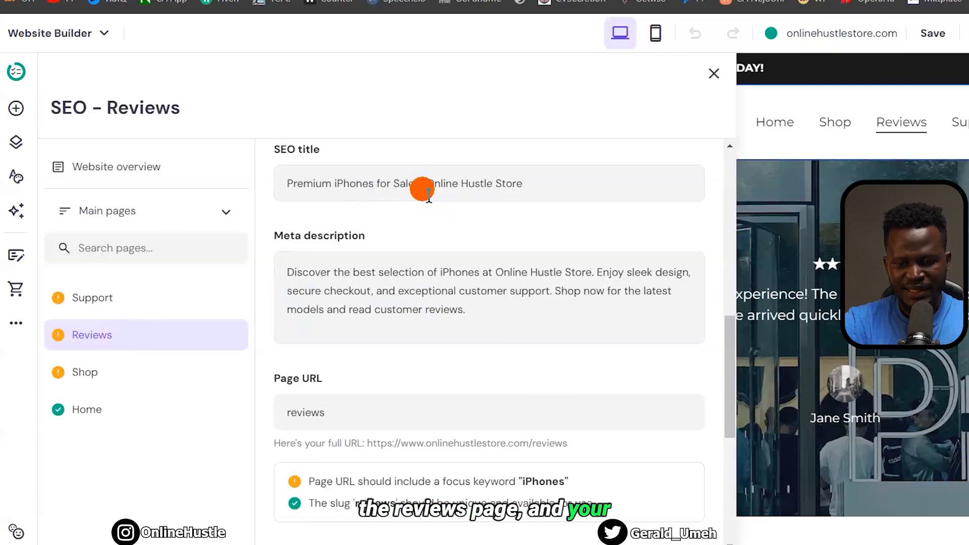
scroll(457, 221, "up", 3)
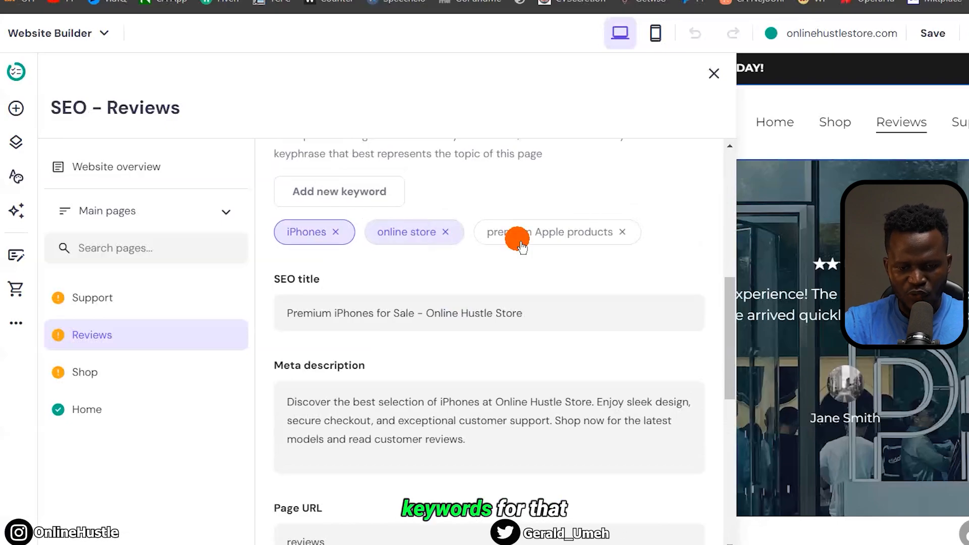
left_click(101, 392)
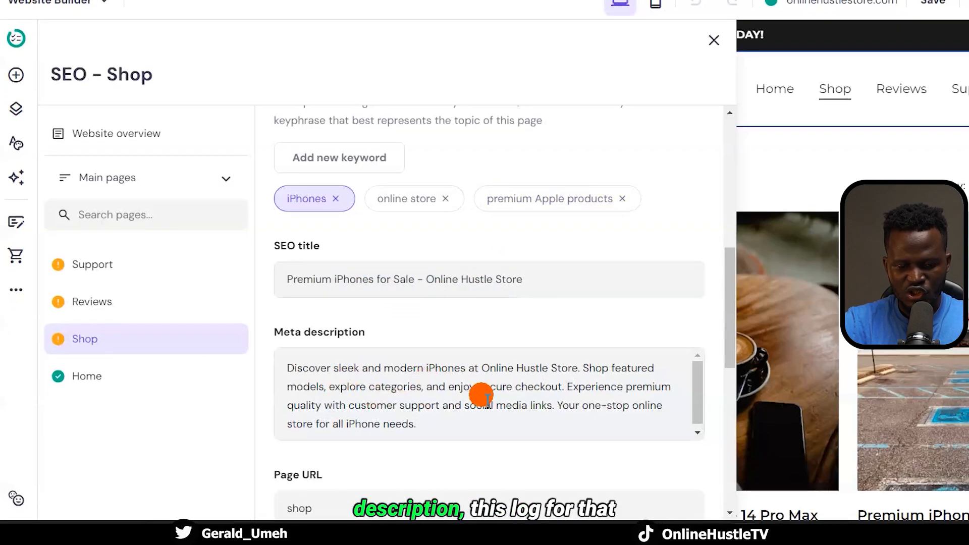
scroll(486, 398, "down", 1)
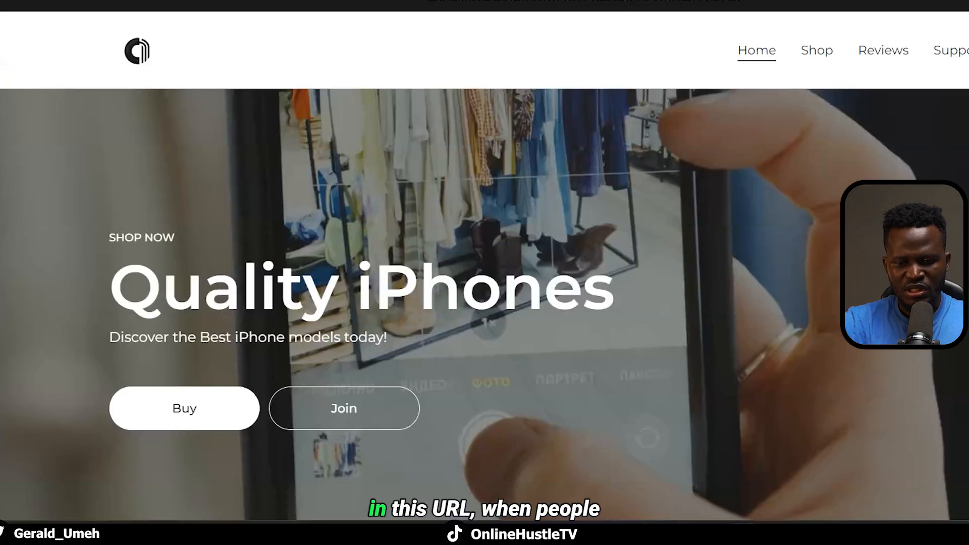
Check the Shop page on the live site, then return to the Home page's SEO settings
left_click(835, 46)
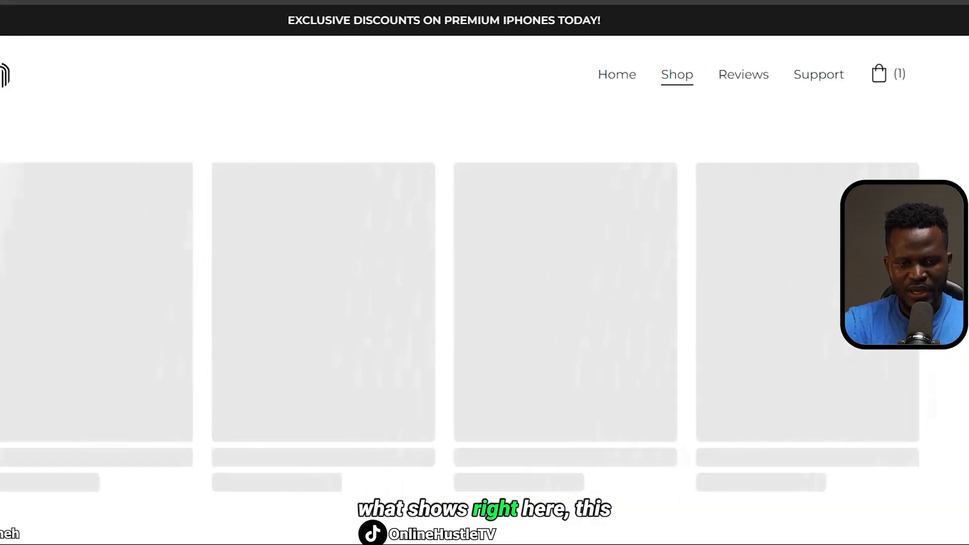
left_click(316, 254)
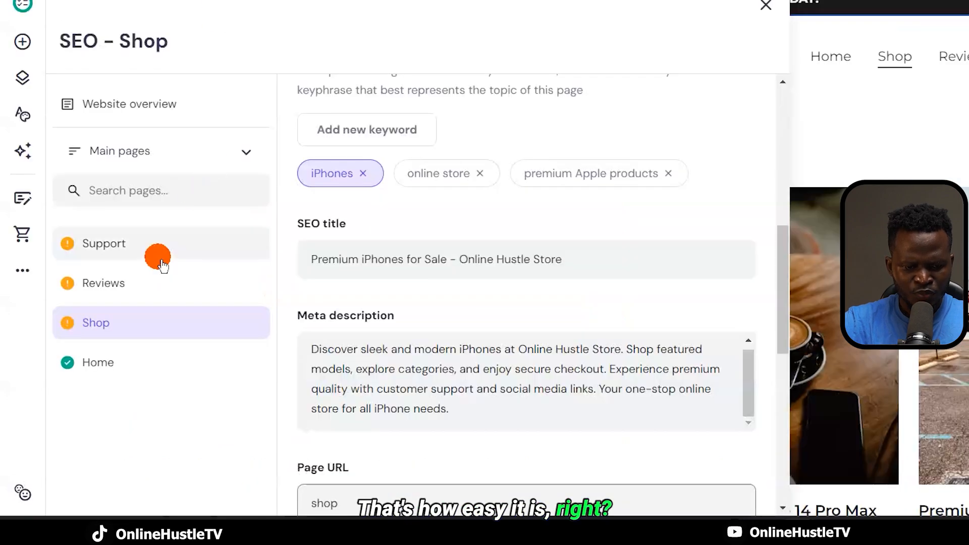
left_click(112, 372)
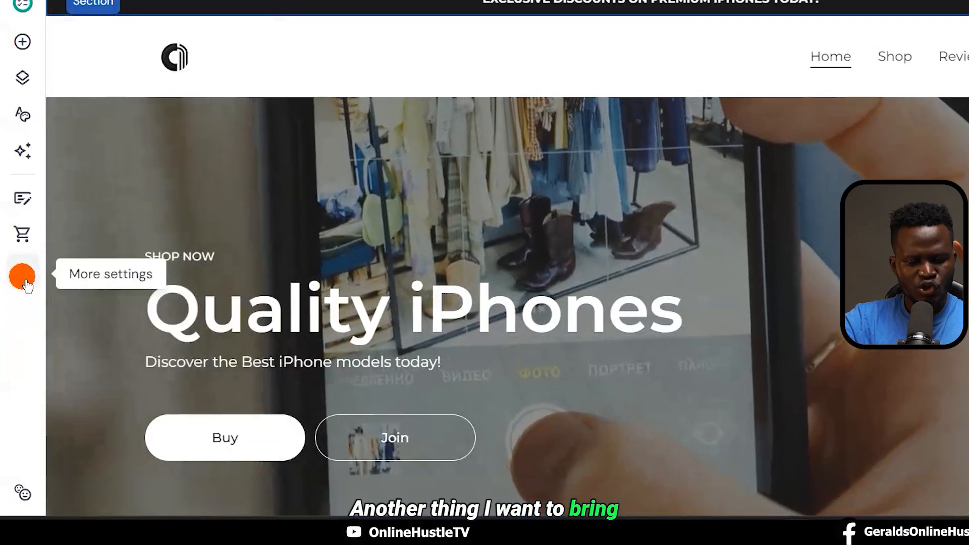
Open Multi-language settings and choose English as the starting language
left_click(26, 281)
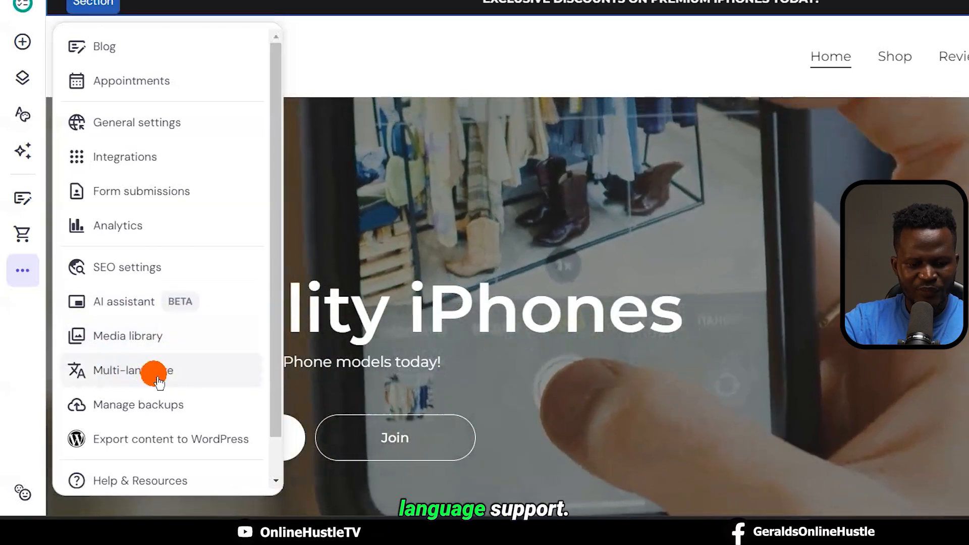
left_click(144, 374)
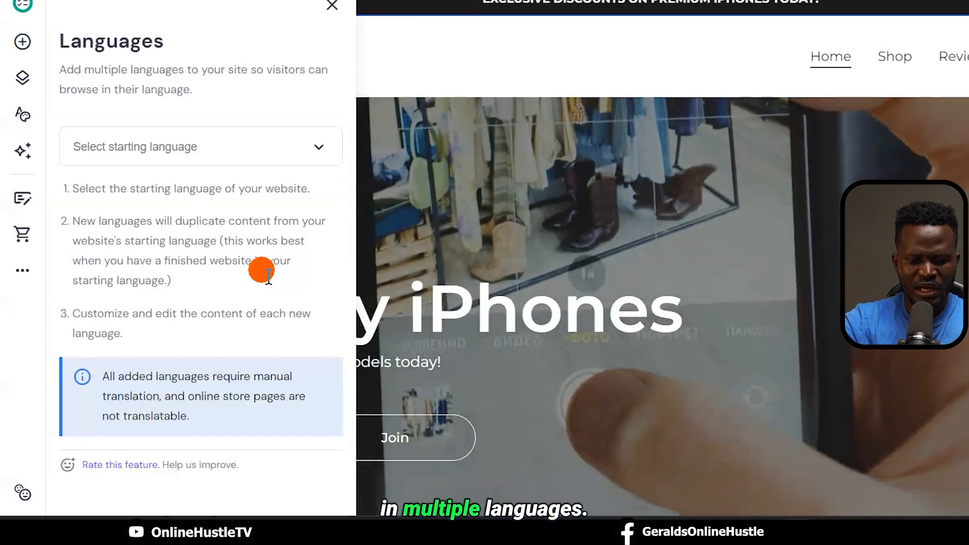
left_click(237, 151)
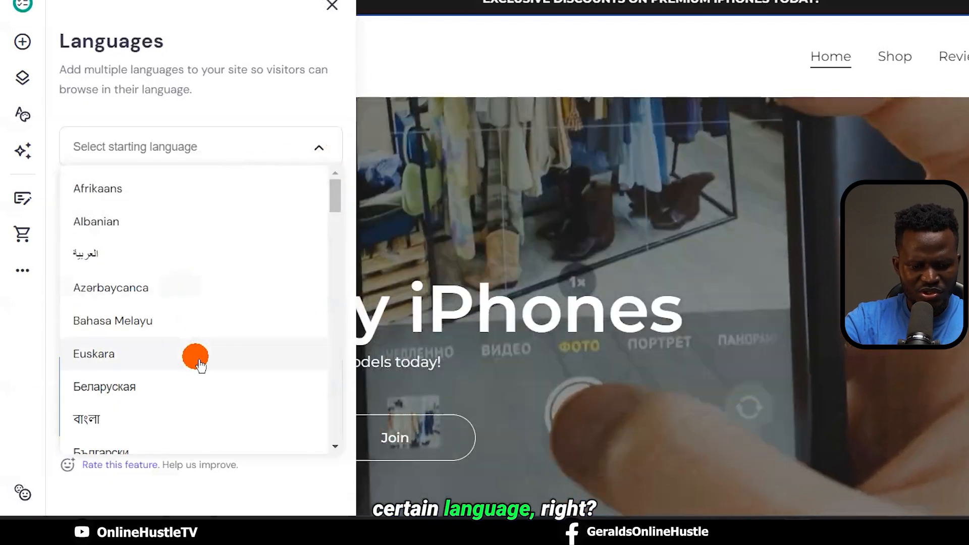
scroll(197, 359, "down", 3)
scroll(196, 359, "down", 5)
scroll(195, 353, "up", 2)
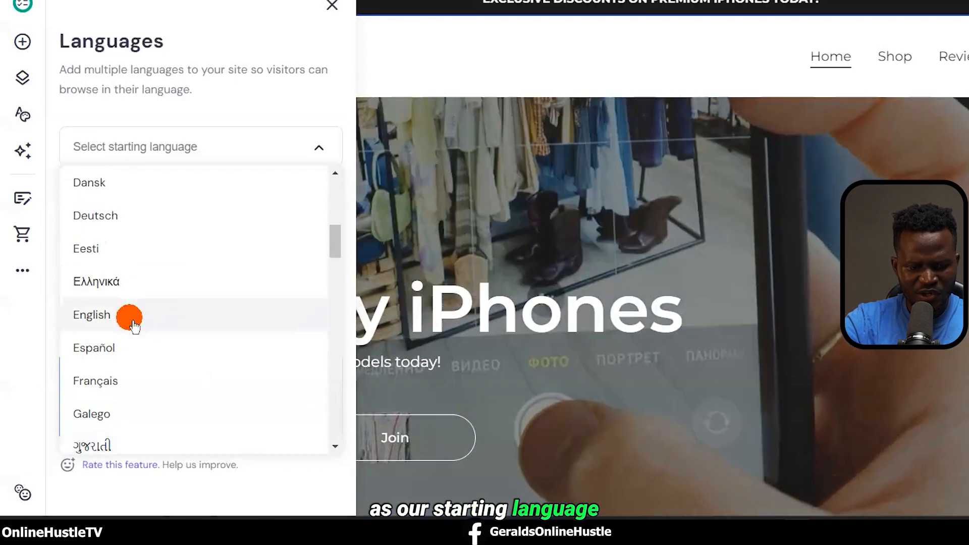
left_click(134, 323)
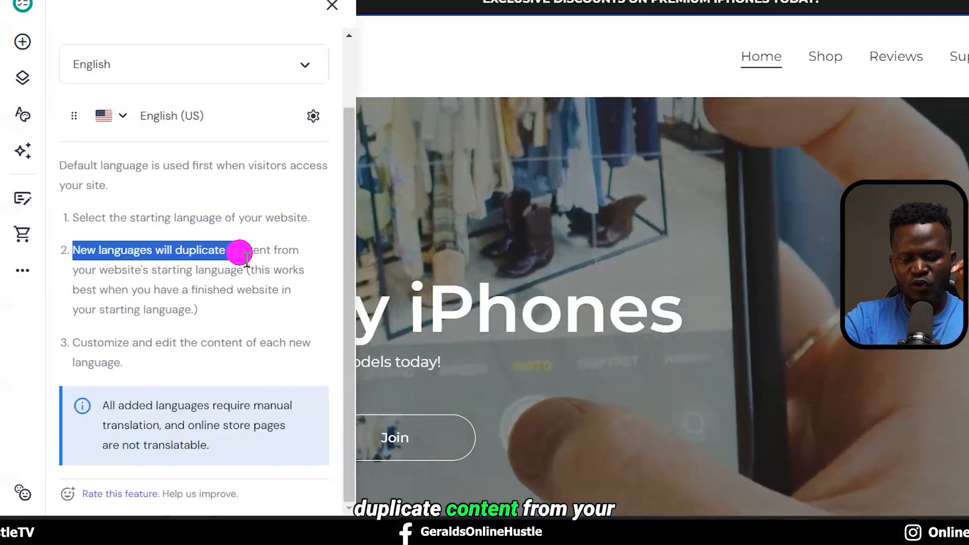
Highlight the note about duplicating content, then reopen the More settings menu
left_click_drag(250, 259, 251, 299)
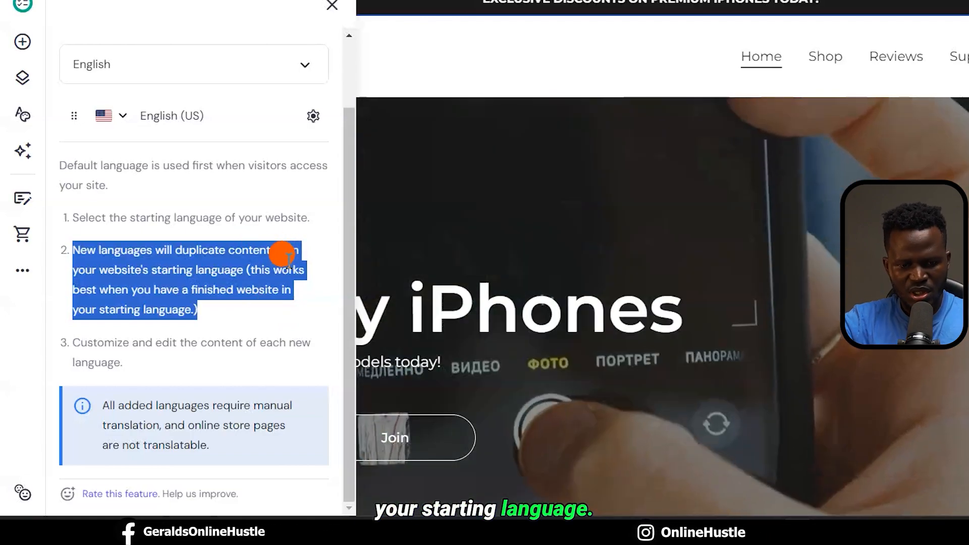
left_click(288, 195)
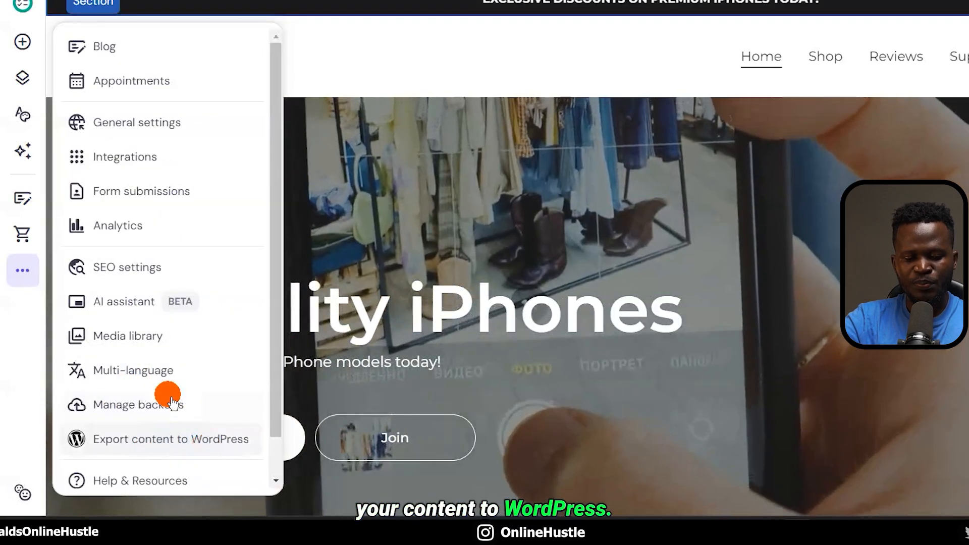
scroll(184, 395, "down", 1)
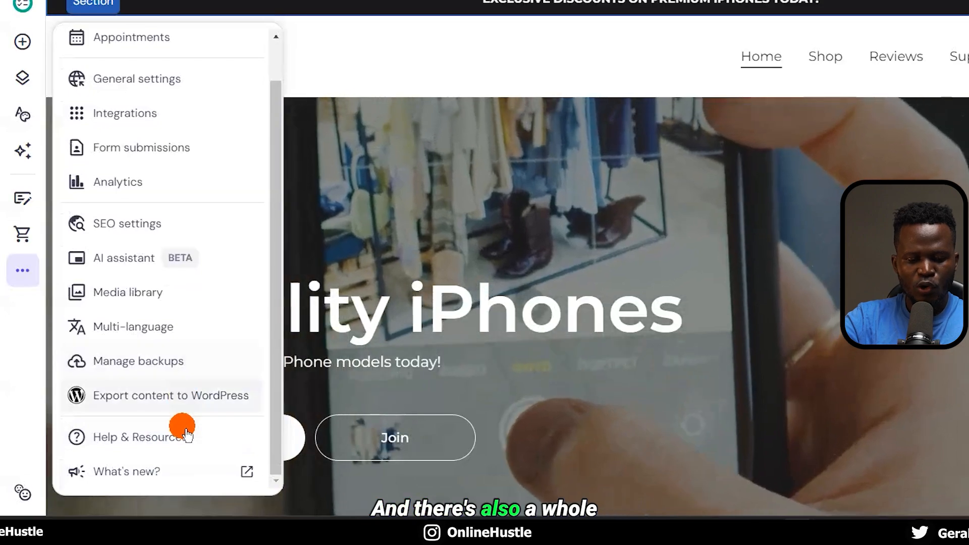